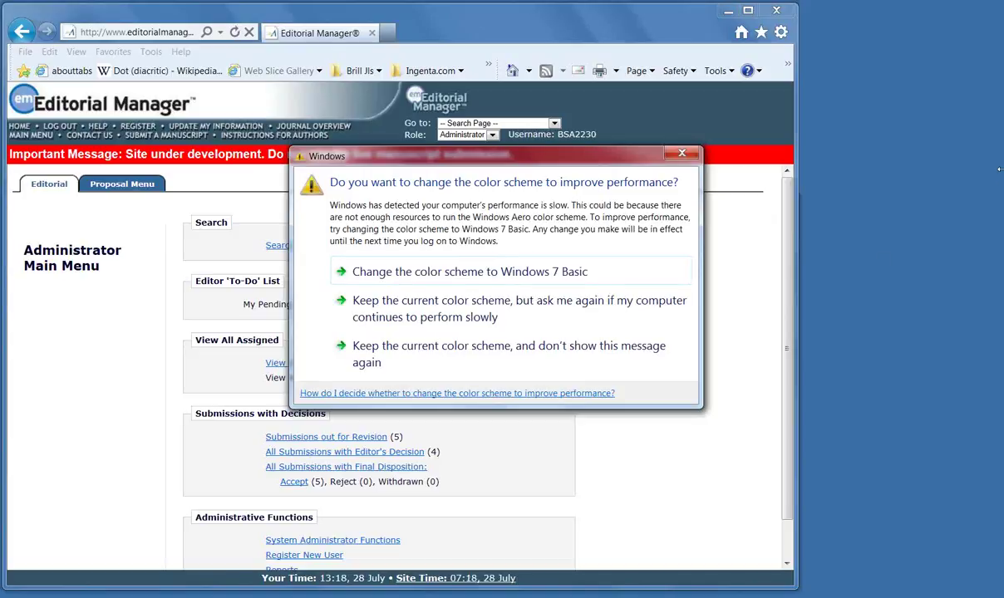
Dismiss the Windows colour-scheme prompt to uncover the Administrator Main Menu's Editorial tab
click(681, 153)
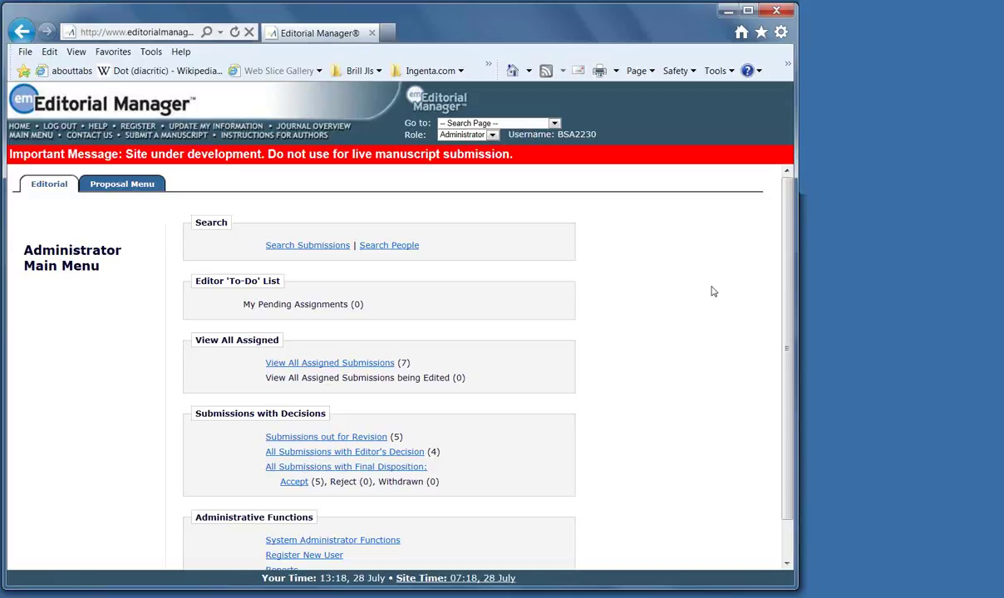
drag(263, 356, 478, 440)
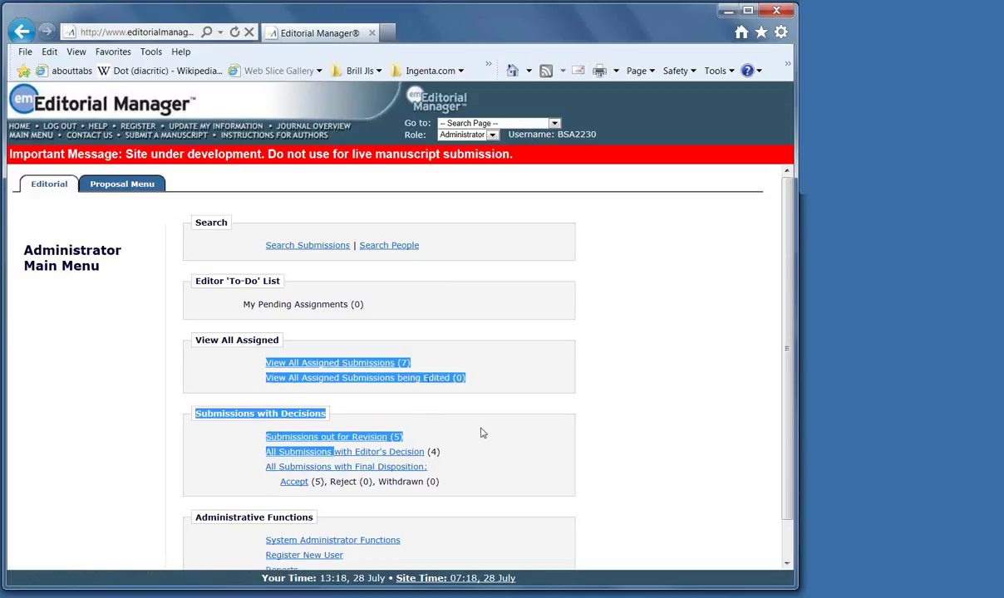
click(515, 412)
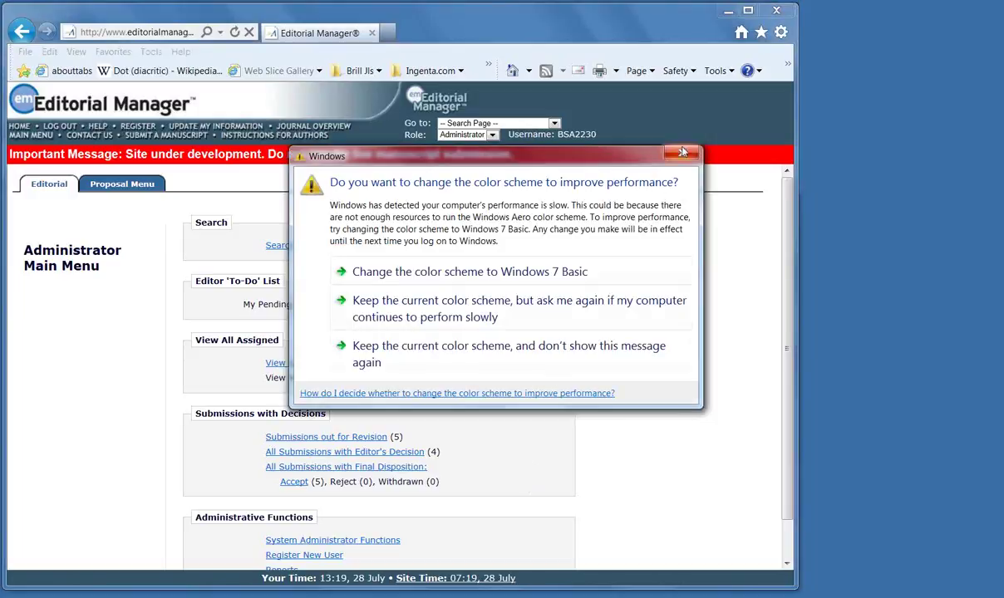
key(Escape)
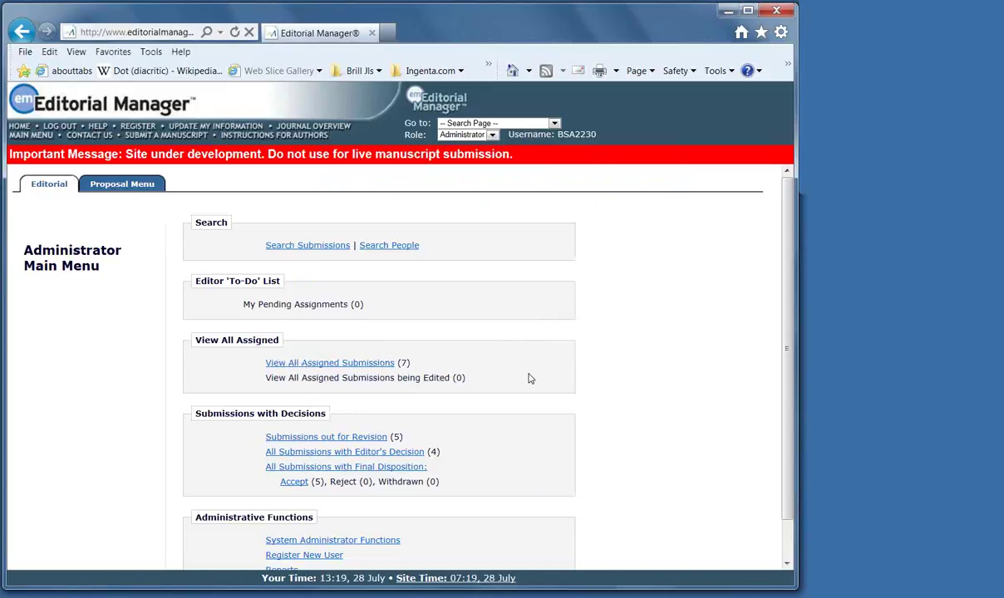
Search people filtered to the 'Editor Role: Editor in Chief' user role, returning one match
click(396, 246)
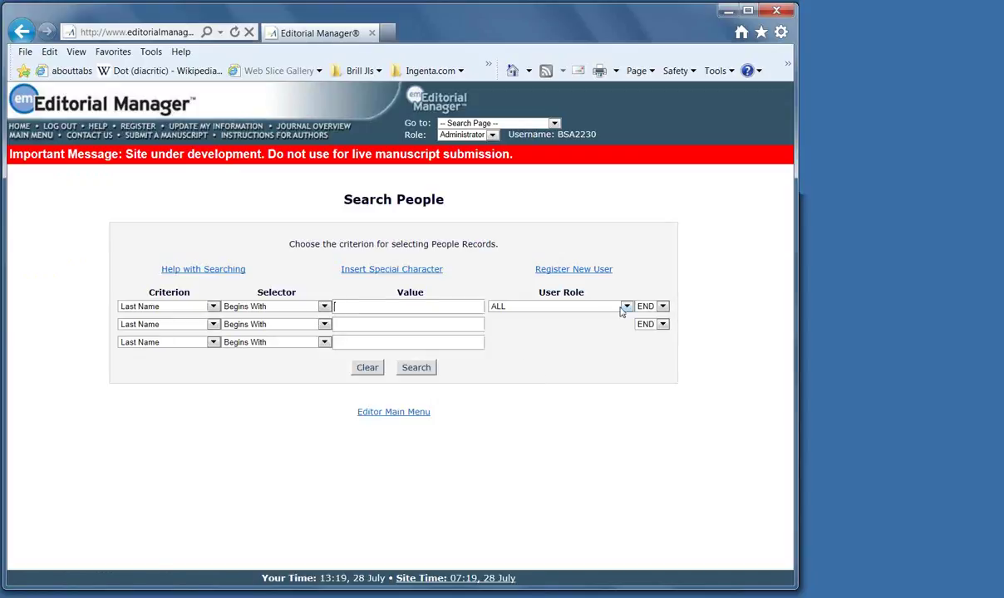
click(625, 307)
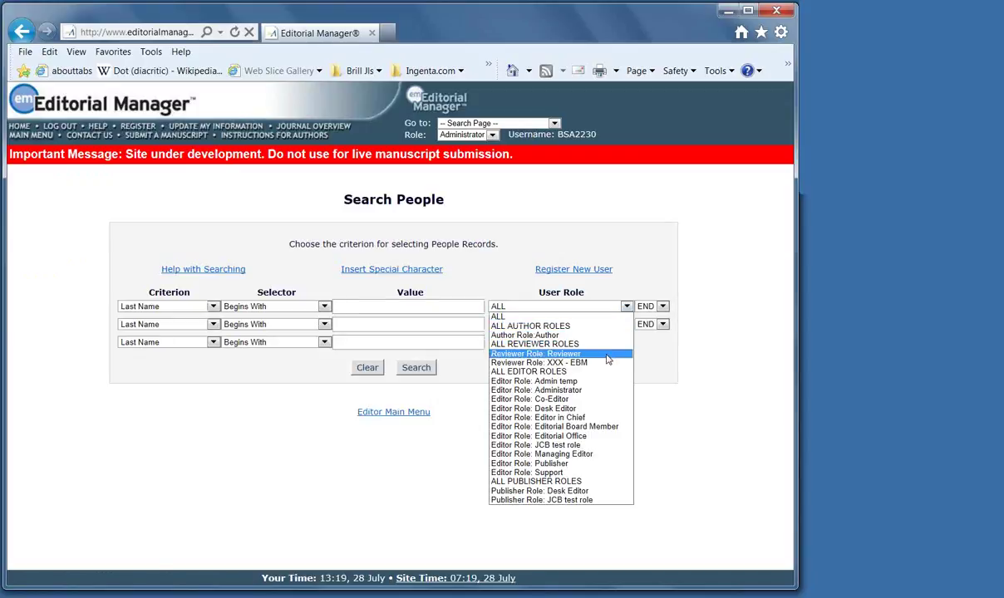
key(Escape)
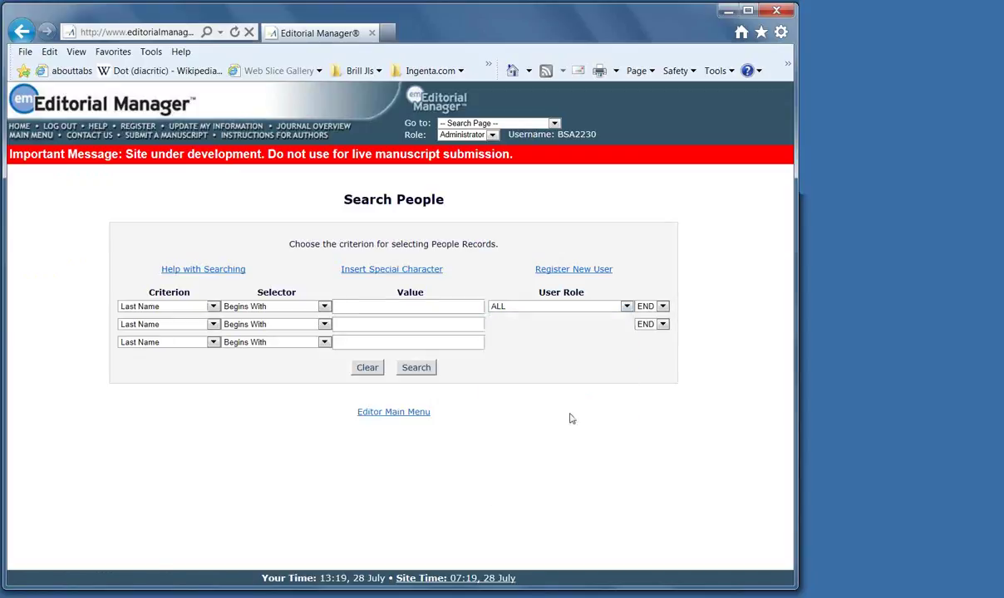
click(415, 368)
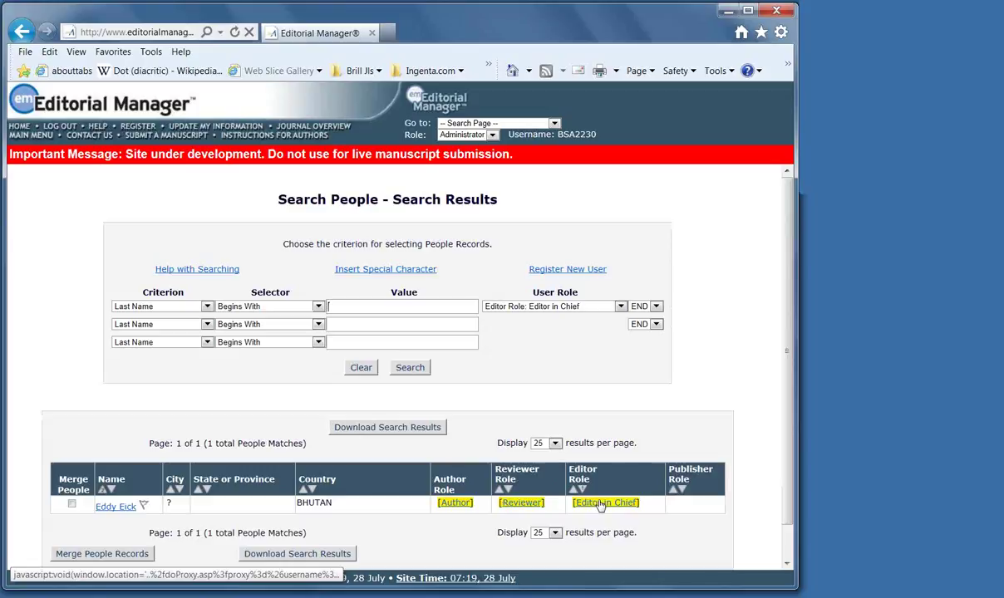
Proxy as the matched user in the Editor in Chief role and review their main menu
click(600, 504)
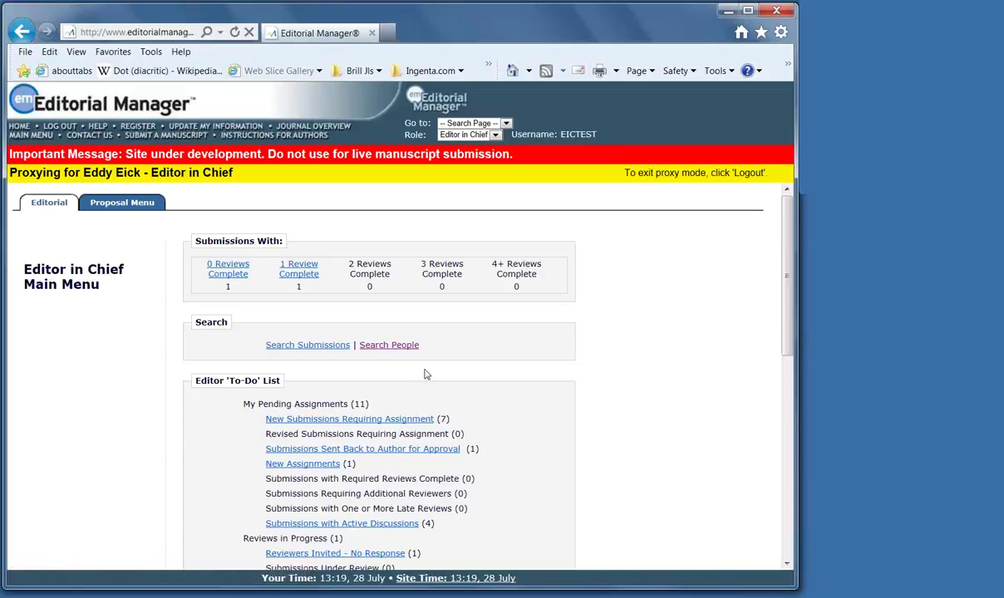
scroll(511, 391, down, 1)
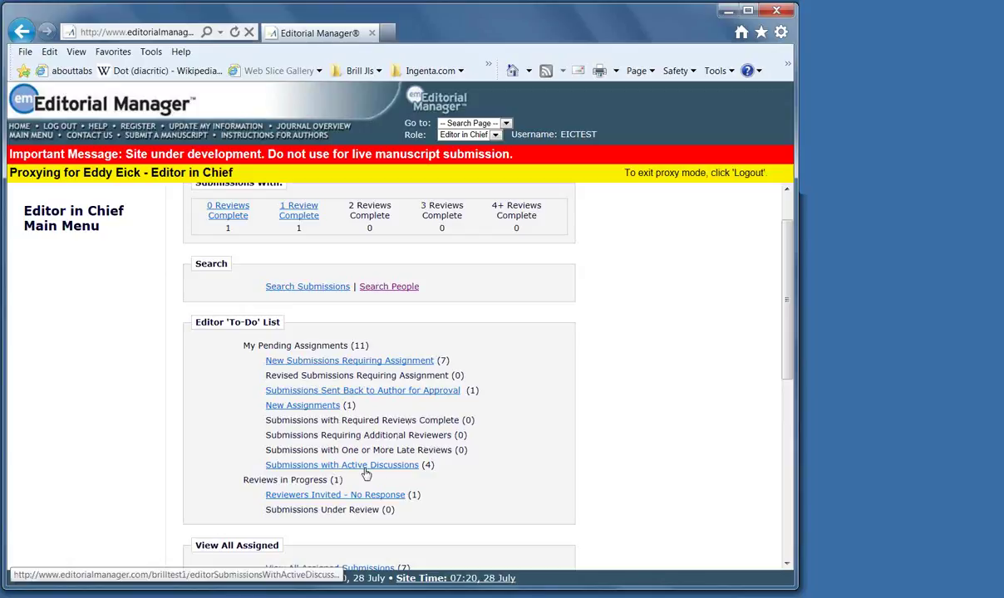
scroll(431, 500, down, 3)
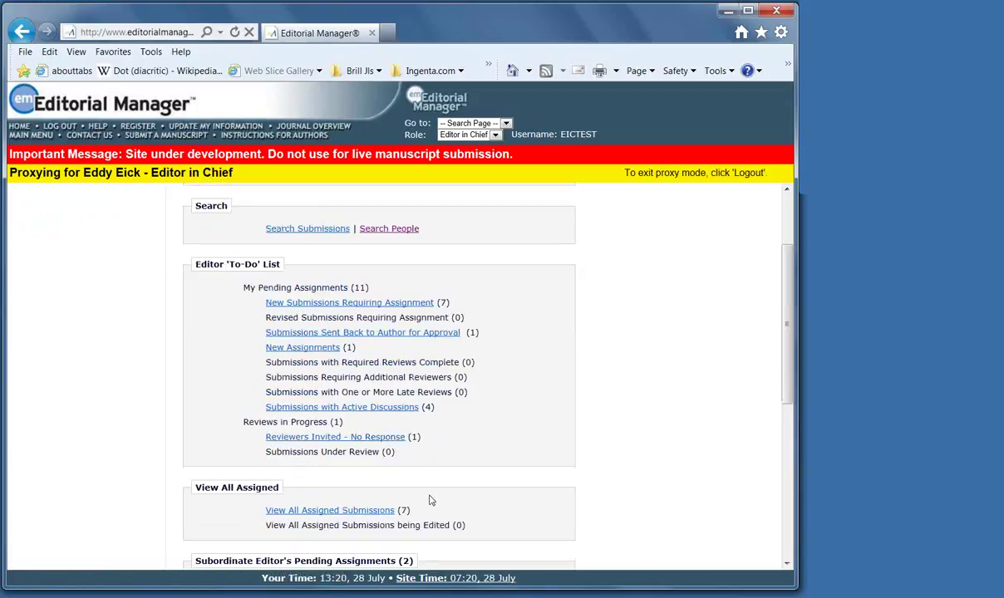
scroll(430, 499, down, 3)
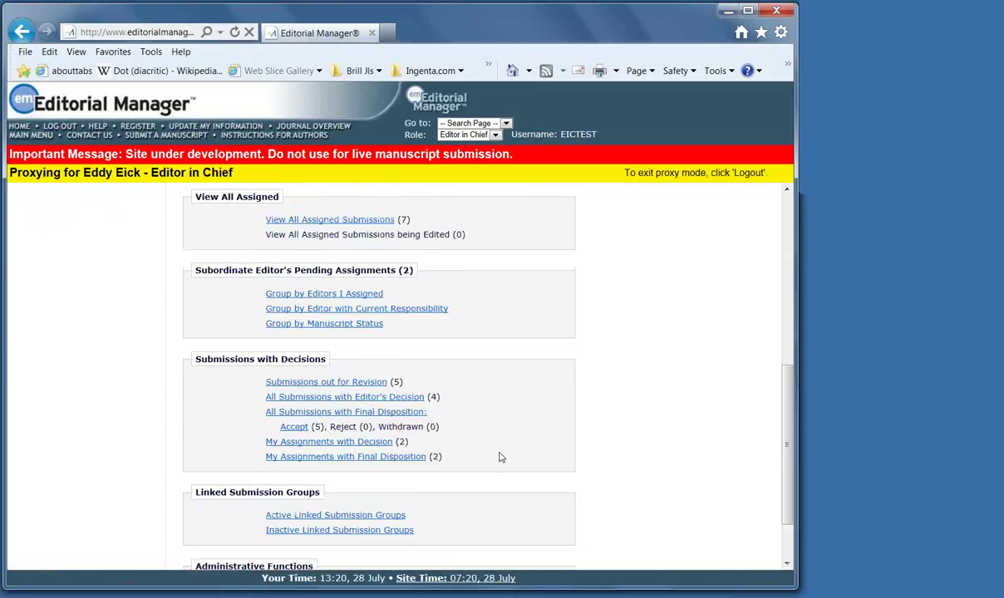
scroll(499, 457, up, 1)
scroll(501, 457, up, 1)
scroll(500, 456, up, 3)
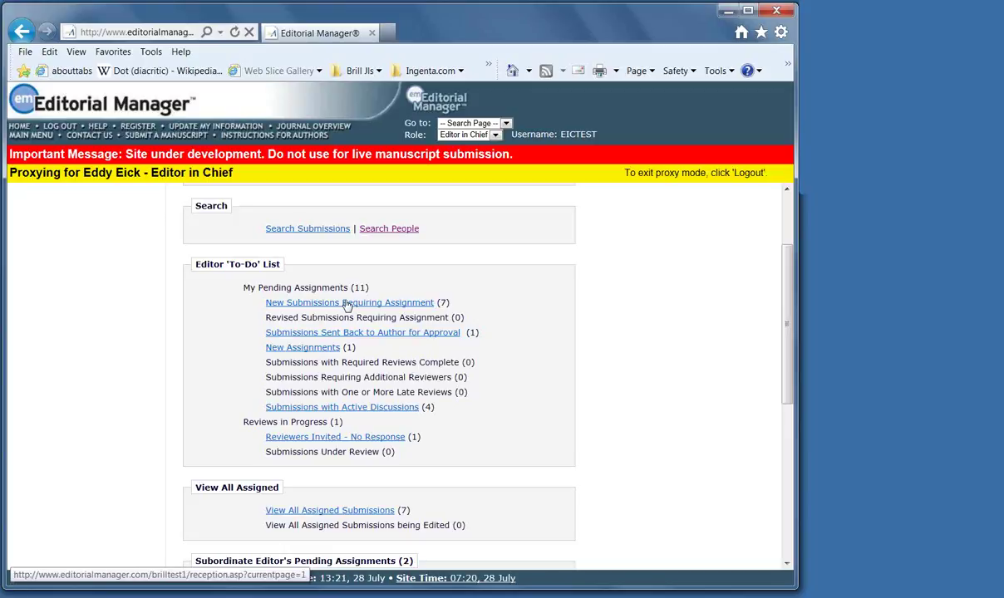
Open the New Submissions Requiring Assignment list of 7 Submitted to Journal entries
click(347, 304)
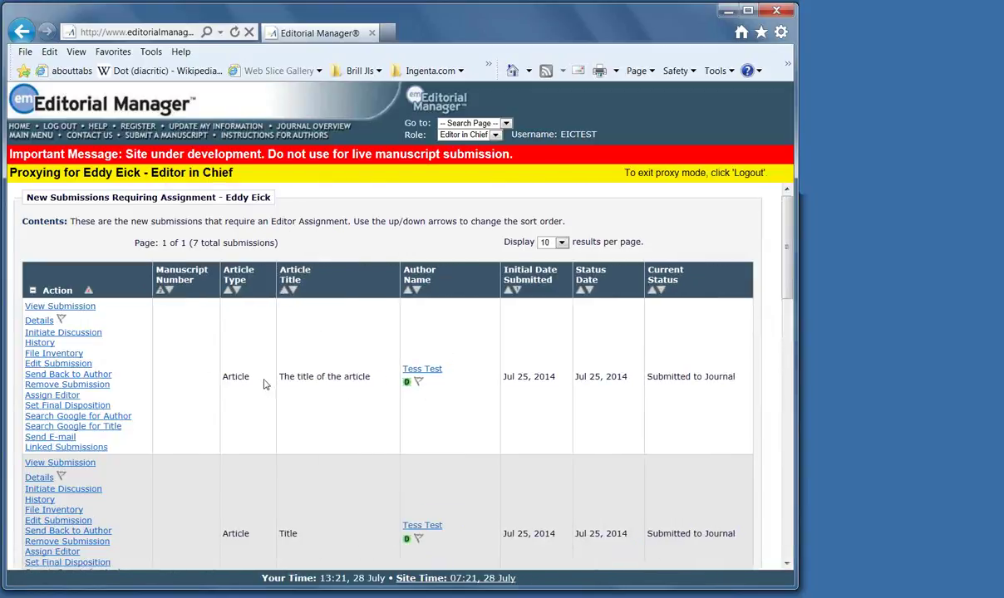
scroll(266, 377, down, 1)
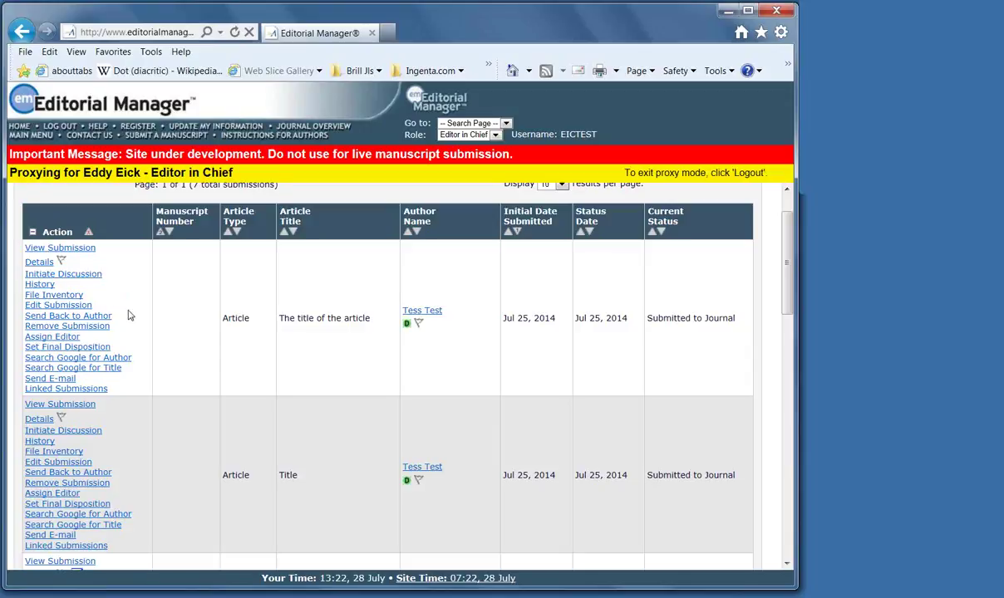
click(69, 249)
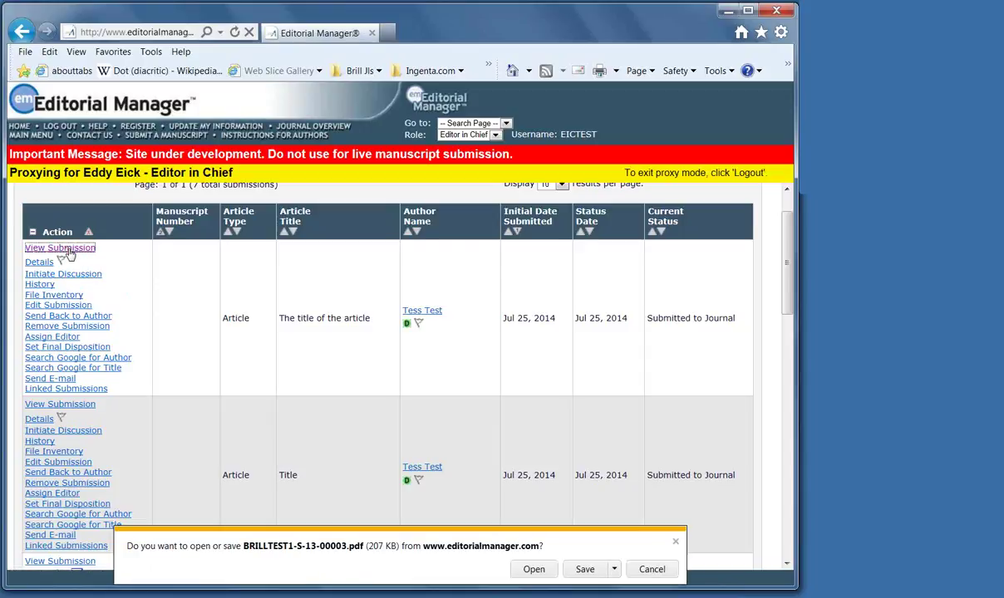
click(676, 542)
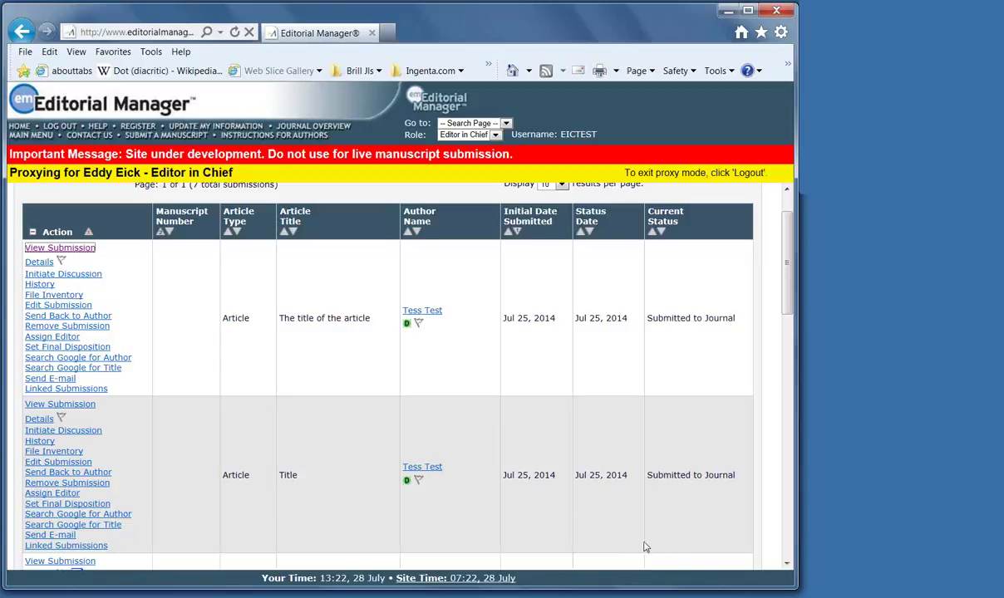
click(55, 295)
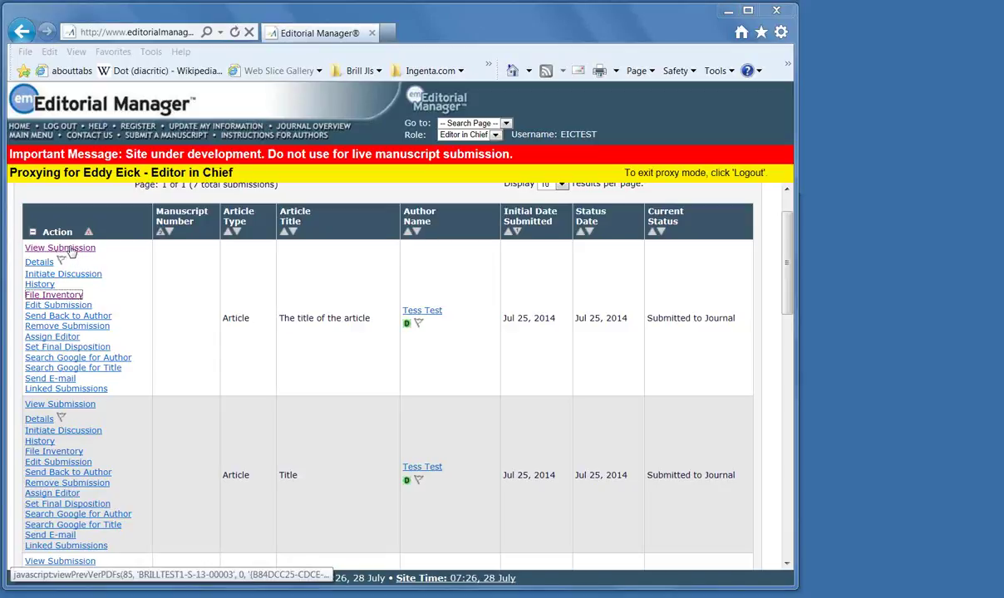
click(70, 251)
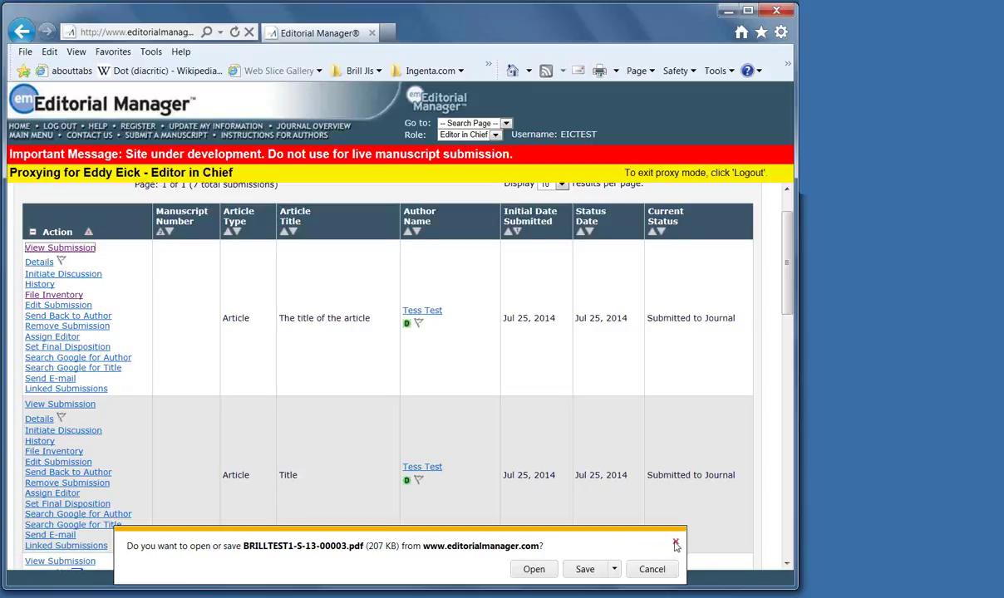
click(675, 544)
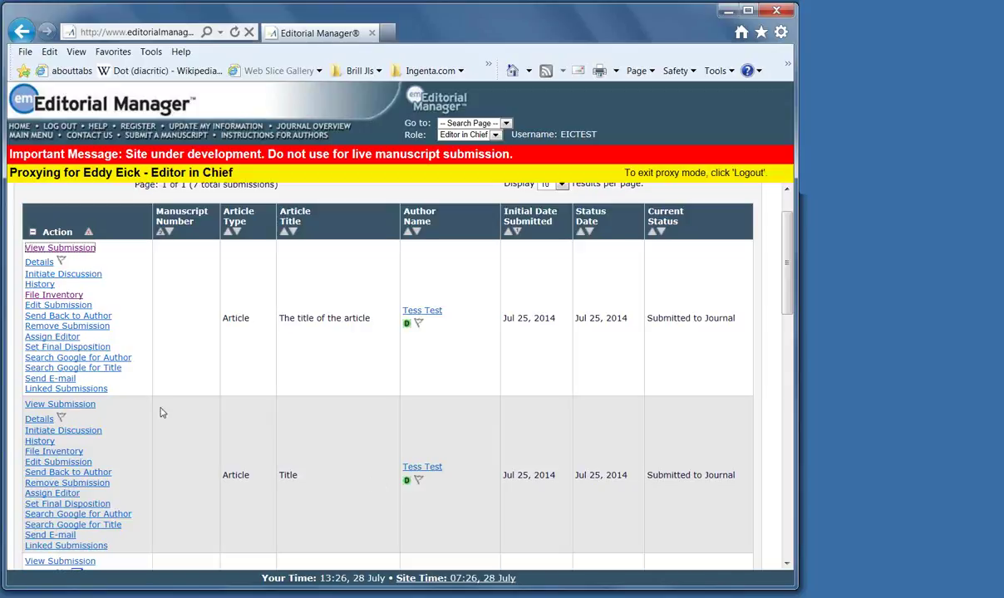
View the first submission's file inventory window, then close it
click(51, 298)
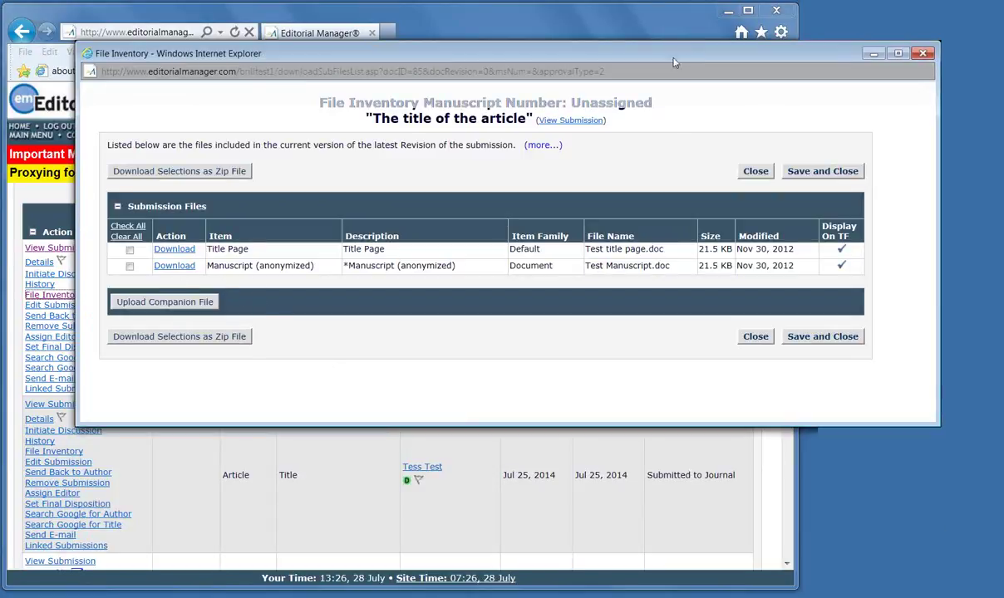
drag(674, 63, 561, 108)
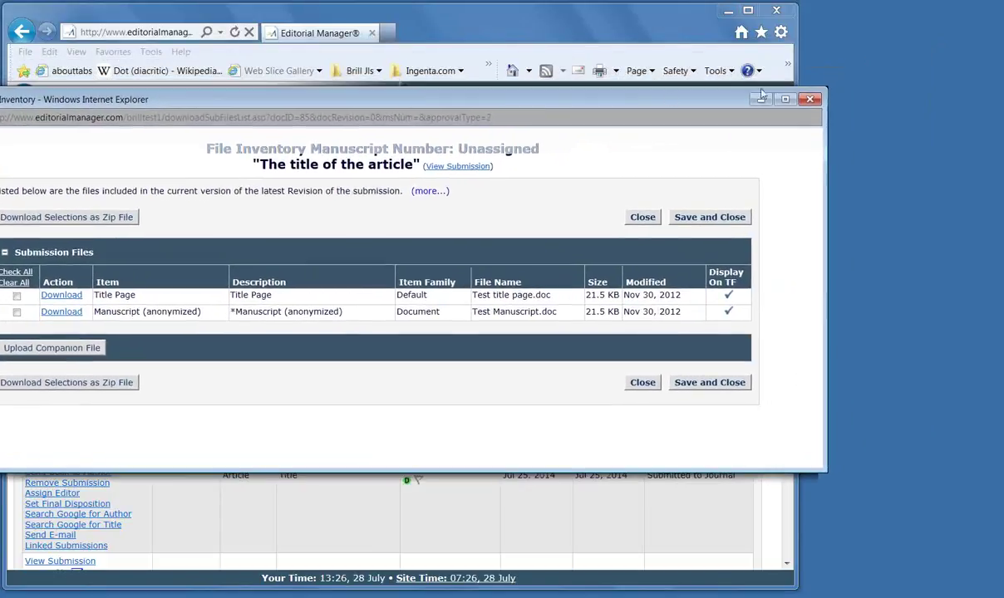
click(808, 100)
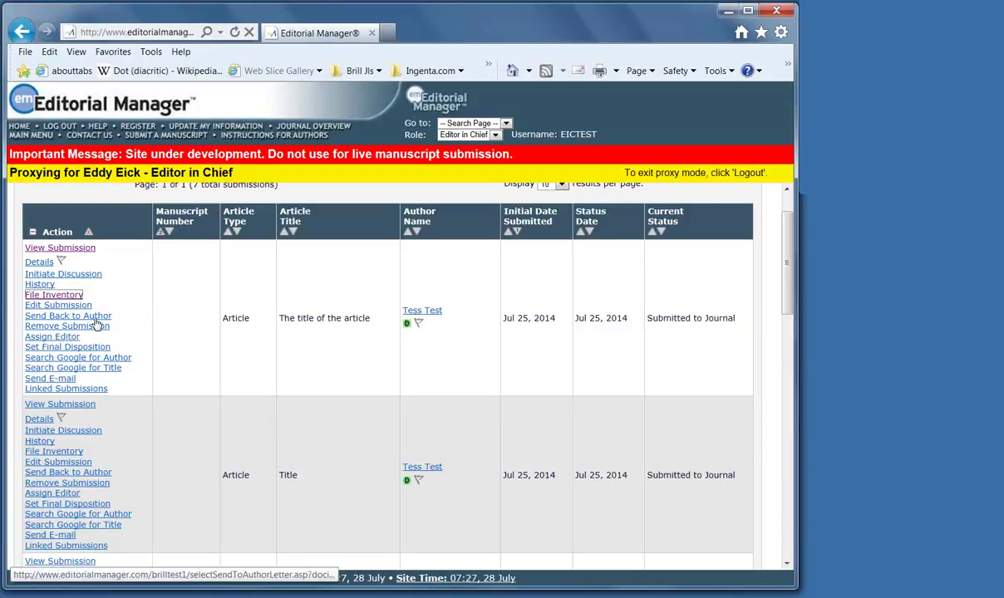
Review the Details of 'The title of the article': author, keywords, abstract and status
click(36, 262)
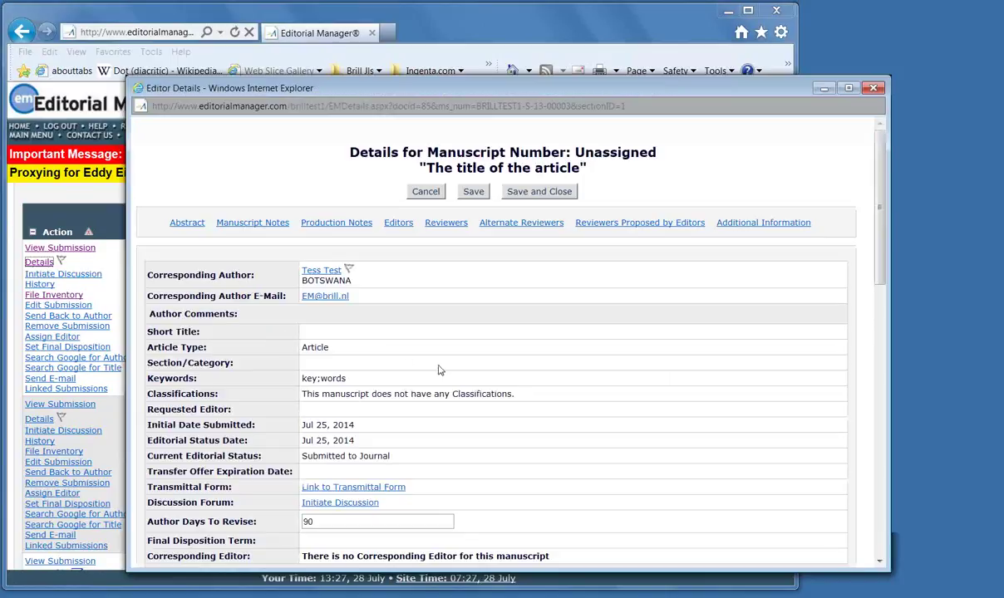
scroll(484, 375, down, 3)
scroll(484, 376, down, 5)
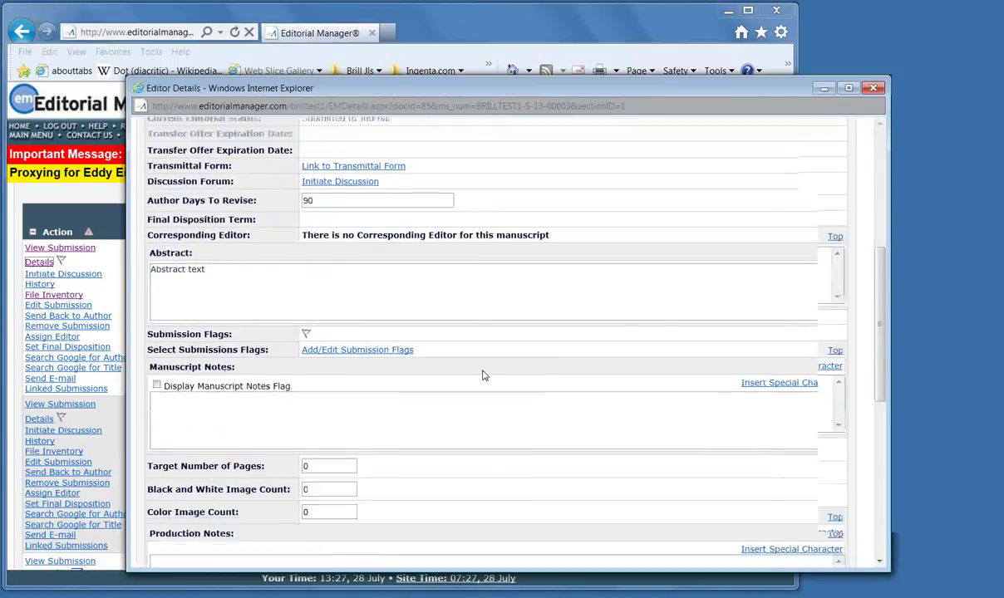
scroll(485, 375, down, 5)
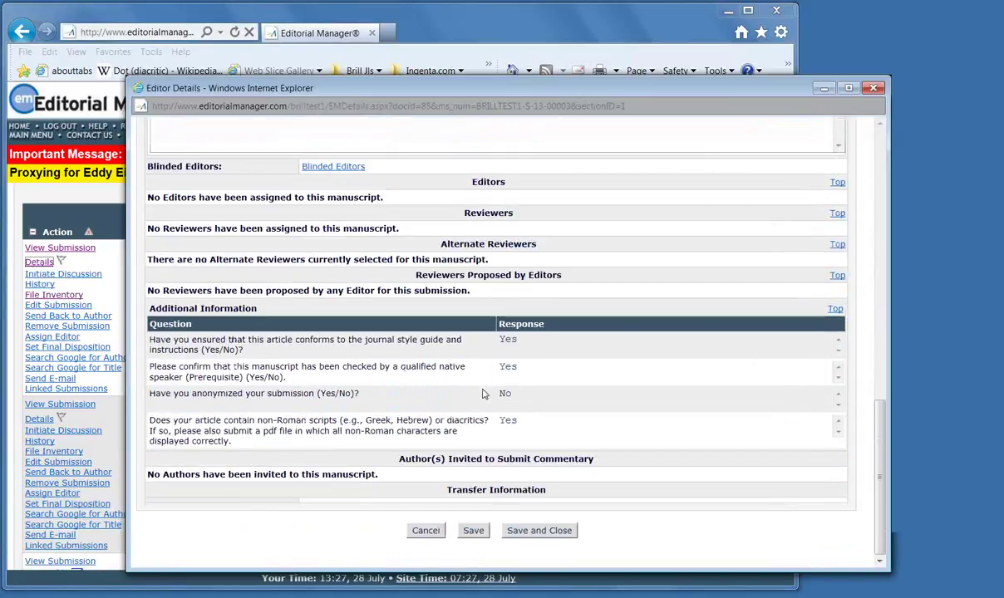
scroll(485, 394, up, 10)
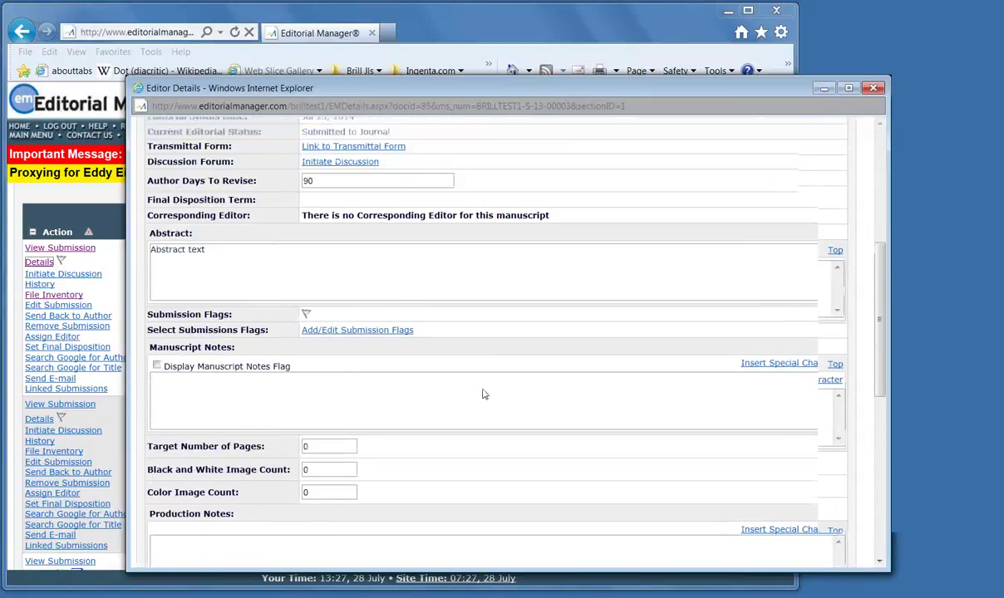
scroll(482, 395, up, 2)
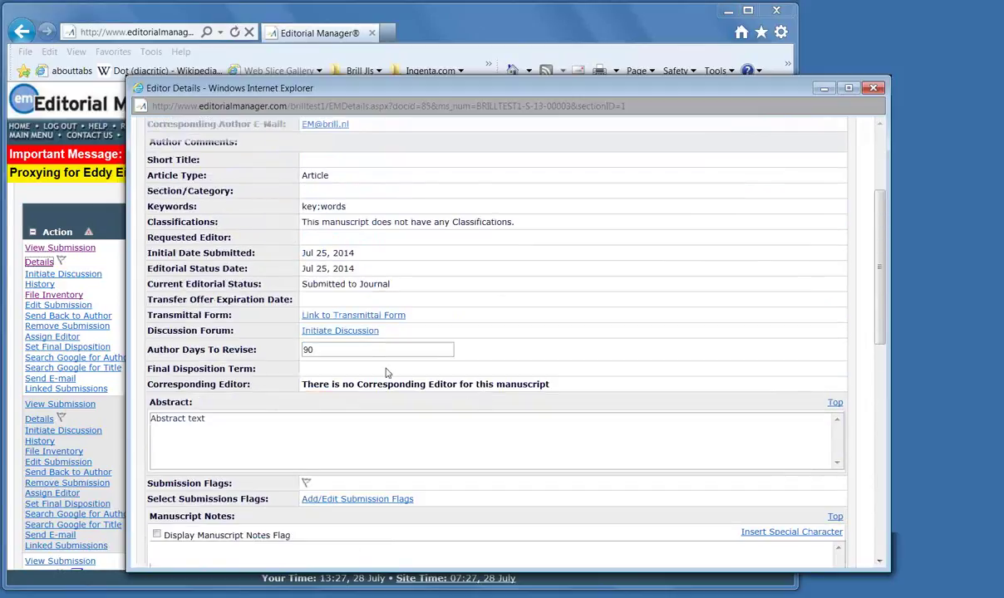
Initiate a discussion with topic 'in scope?' and initial comment 'Is this in scope?'
click(342, 331)
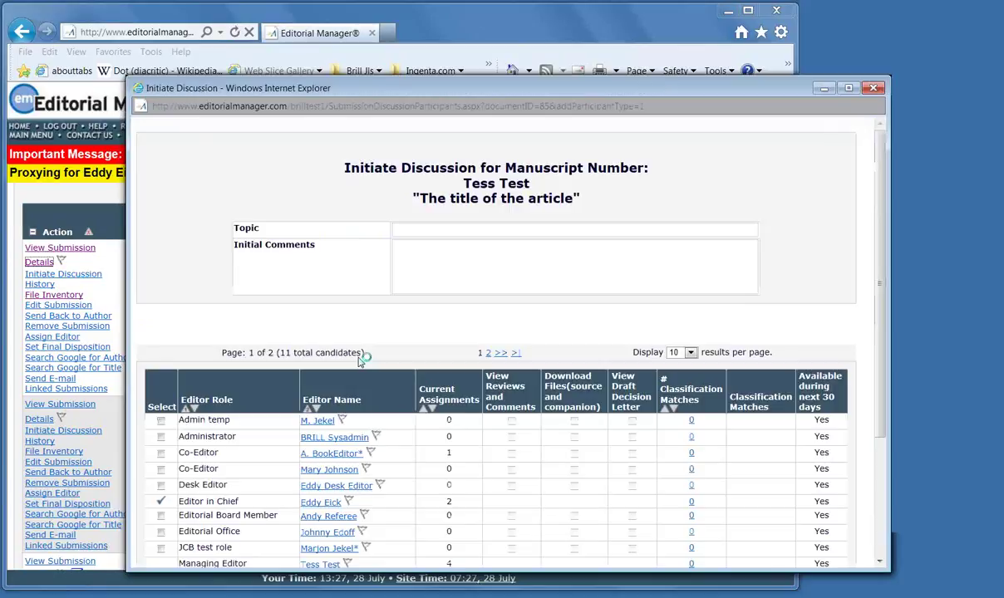
click(410, 229)
text(in scope)
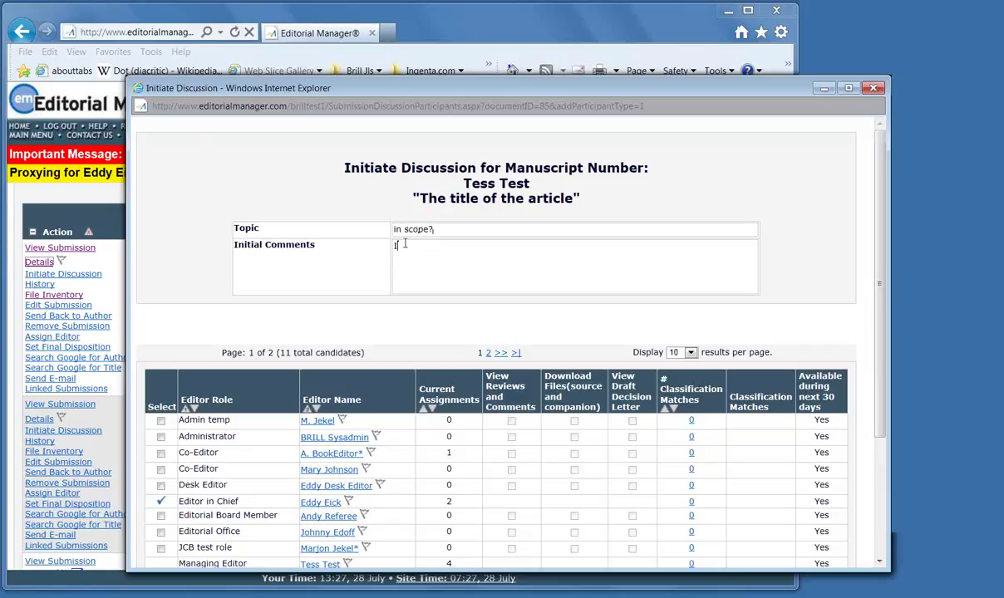
text(s th)
text(is in scope)
text(?)
scroll(443, 264, down, 3)
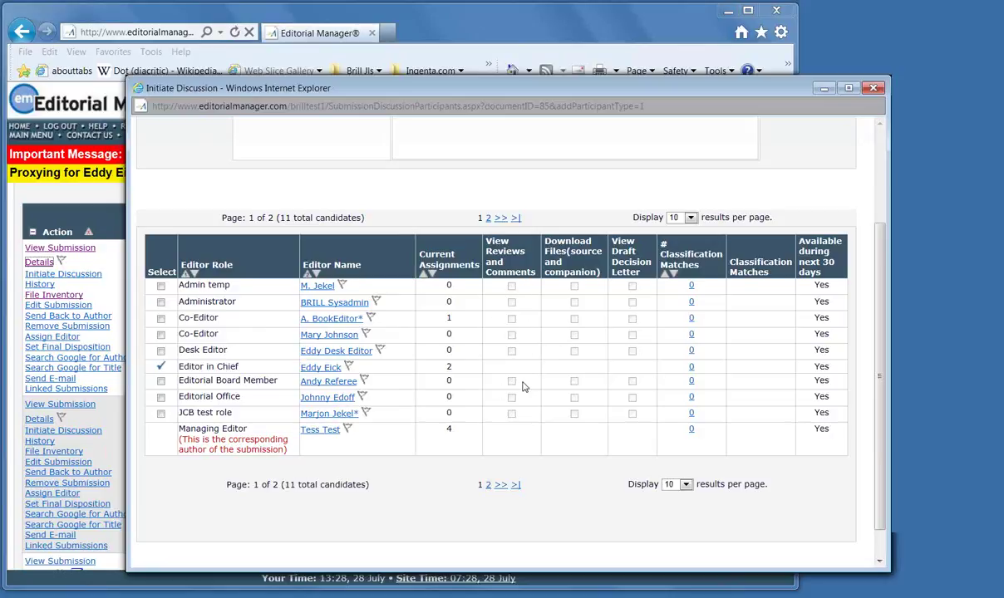
scroll(532, 382, down, 1)
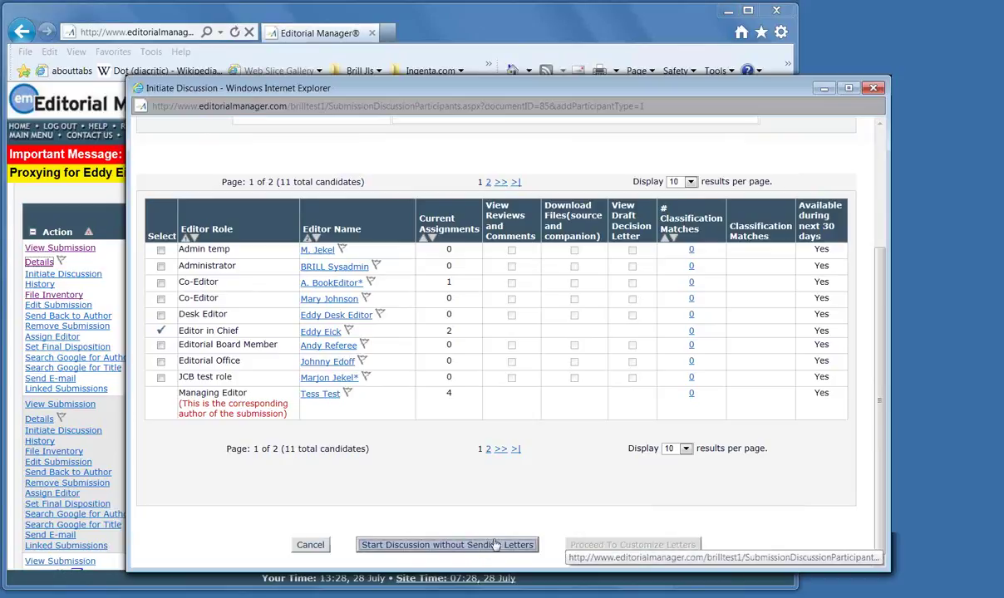
Start the discussion without letters and set the submission's Discussion initiated flag
click(496, 540)
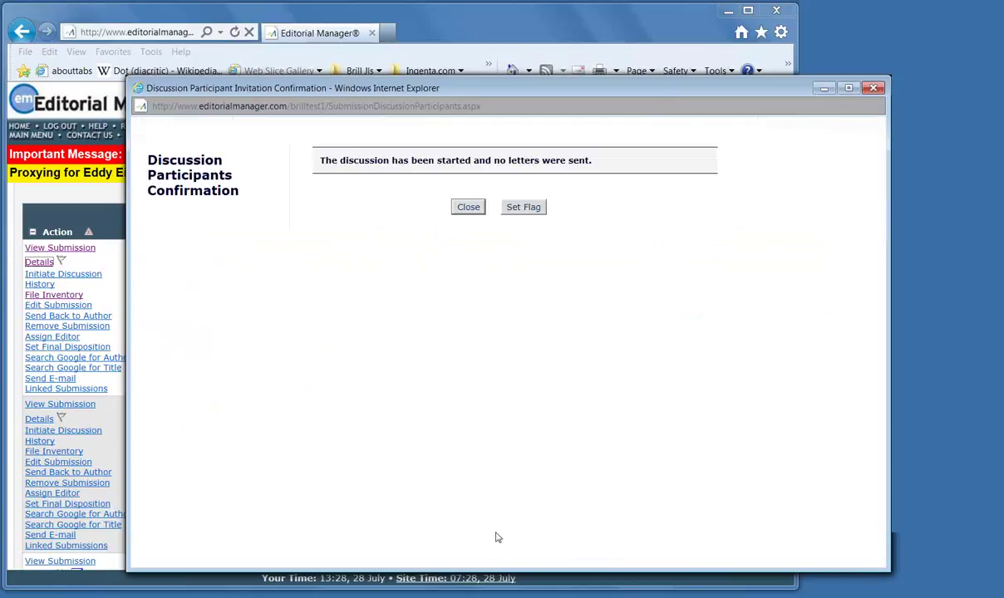
click(523, 208)
click(284, 356)
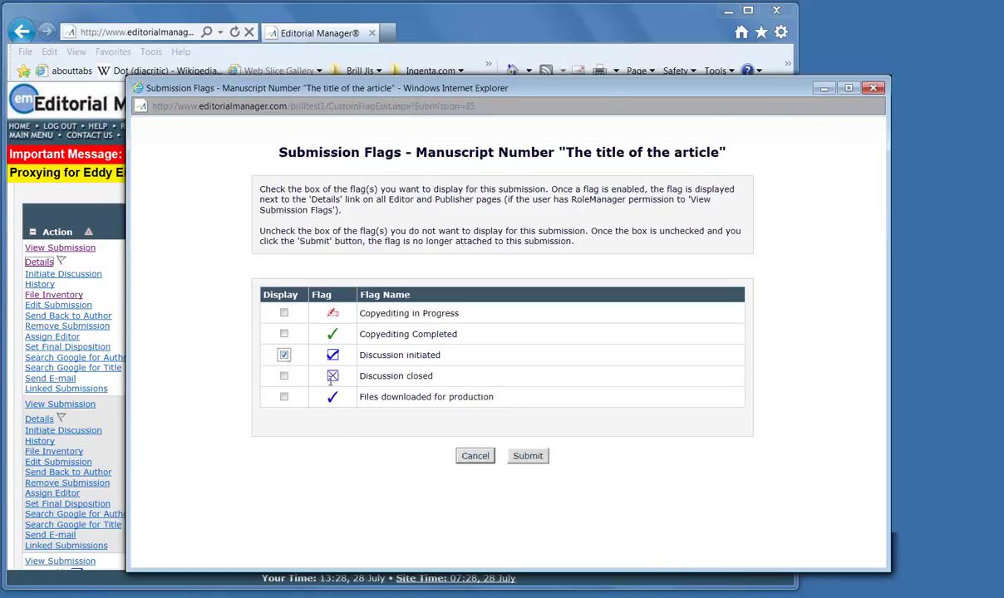
click(529, 457)
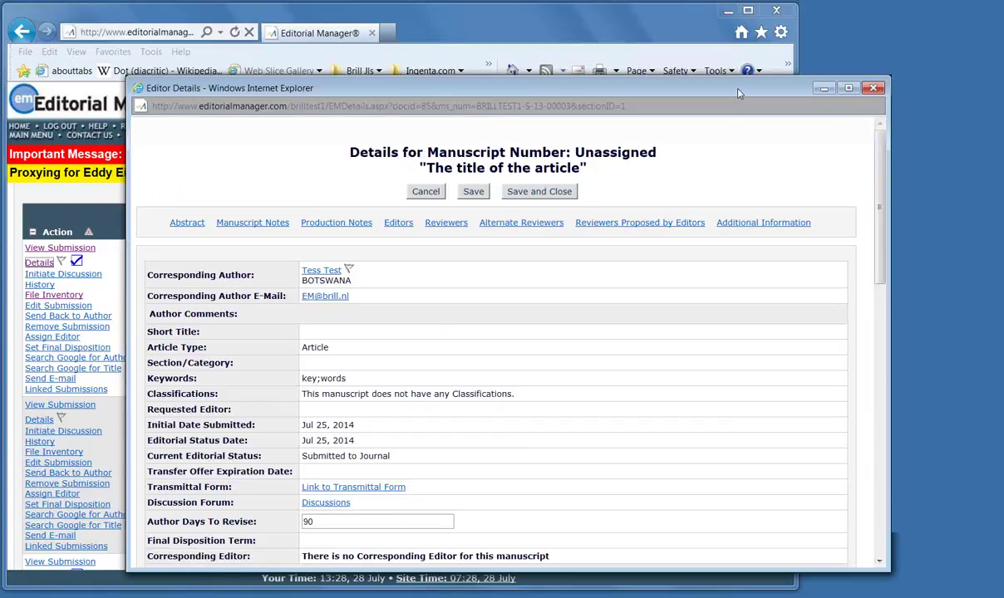
drag(695, 87, 628, 81)
scroll(567, 375, down, 3)
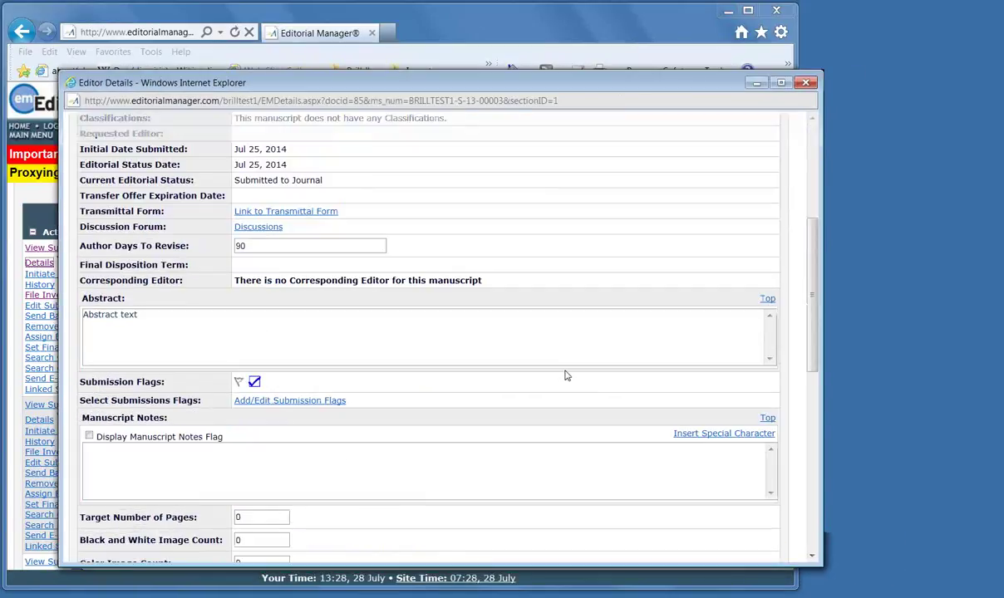
scroll(565, 375, down, 2)
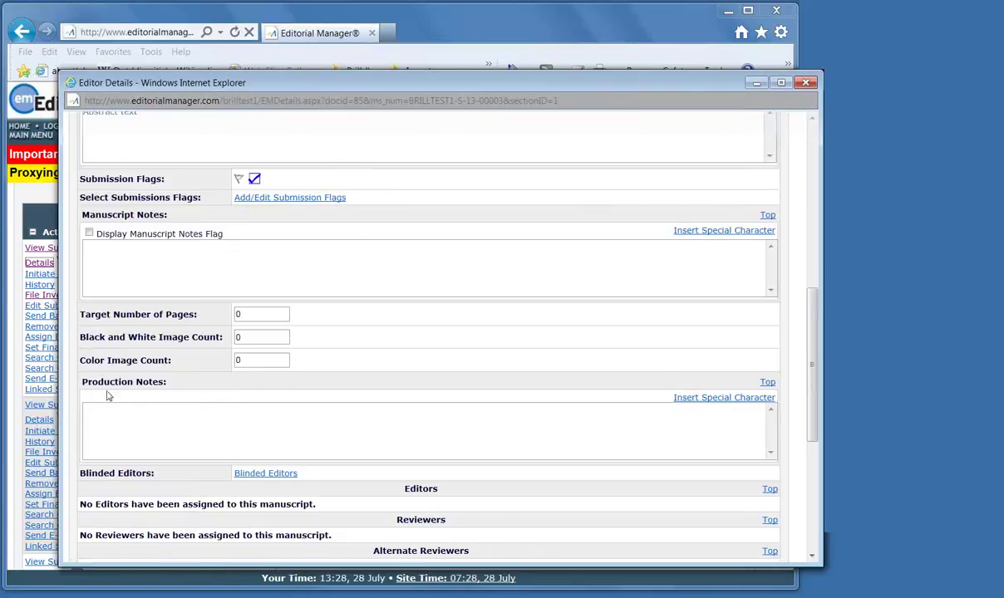
click(89, 252)
drag(696, 83, 661, 97)
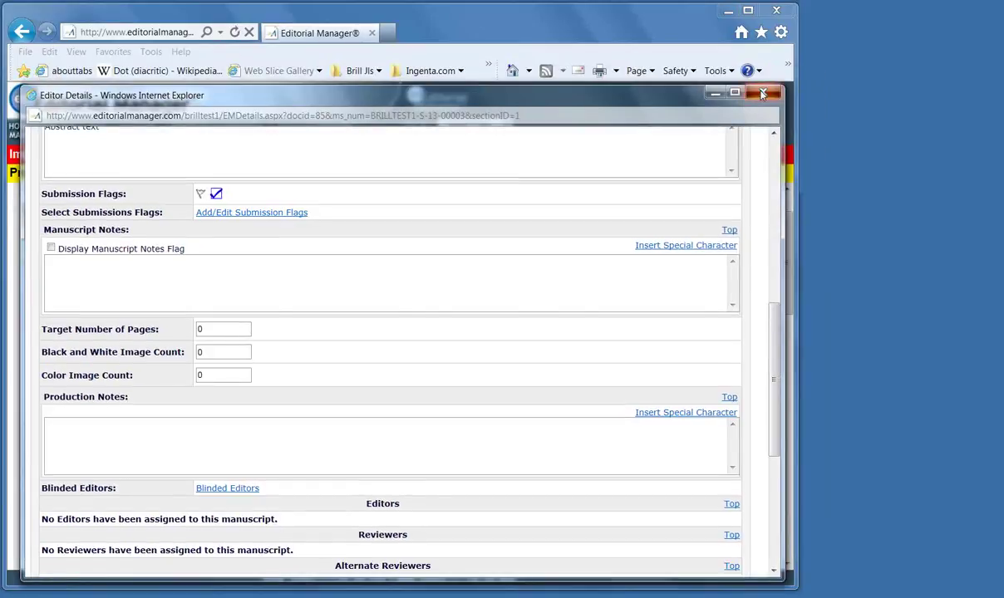
Close the Details window, review the submission's correspondence history, then close History Details
click(723, 86)
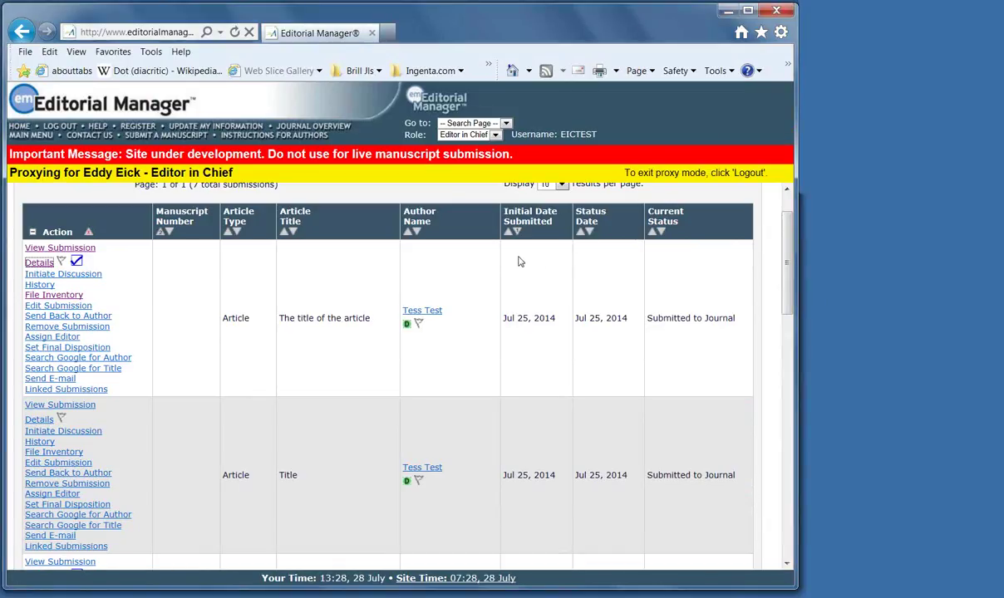
click(40, 284)
scroll(432, 416, down, 4)
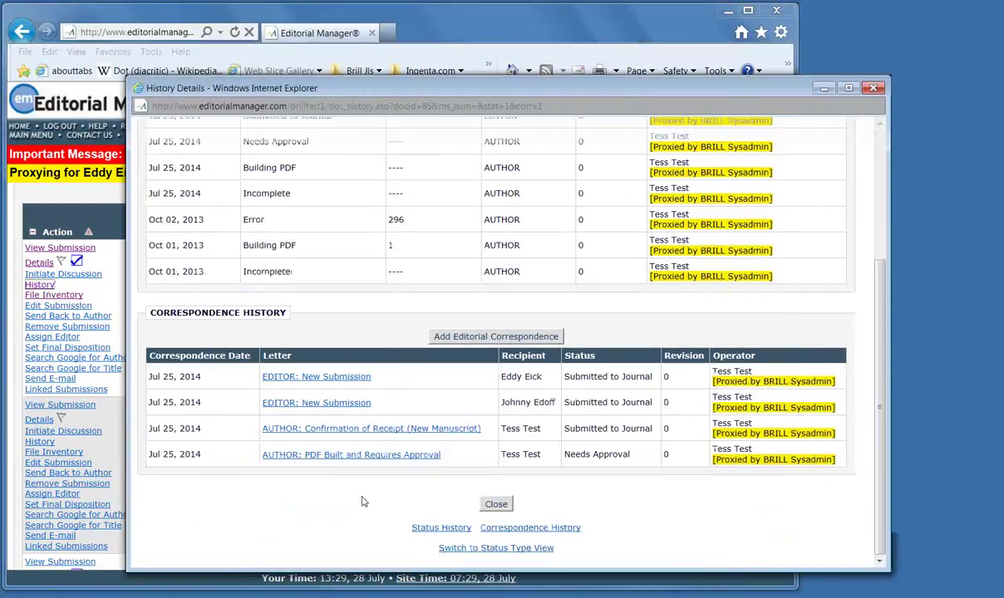
drag(628, 91, 503, 123)
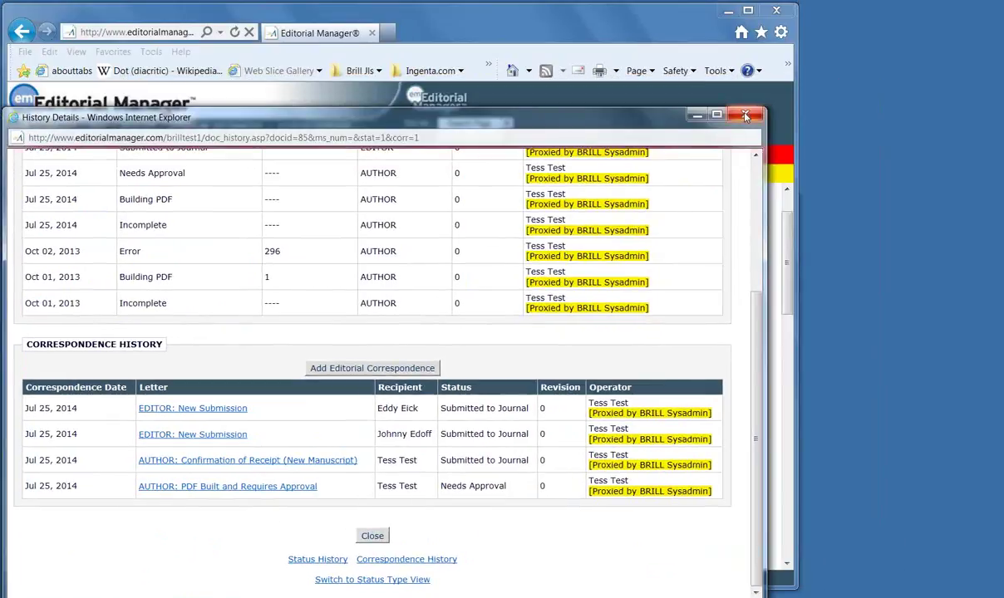
click(745, 115)
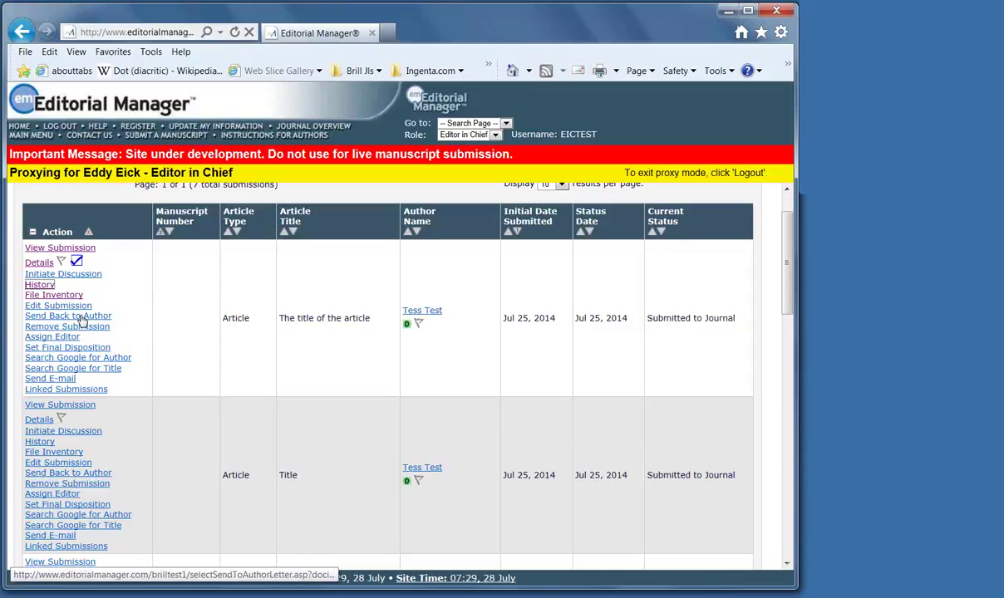
Send 'The title of the article' back to its author with a customized edit-request letter
click(81, 317)
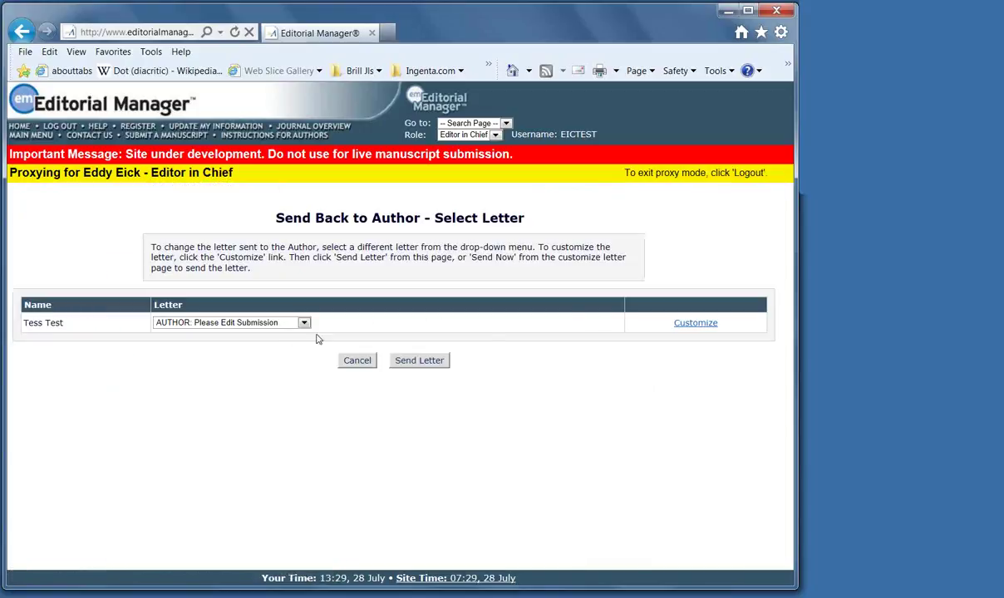
click(696, 324)
scroll(677, 467, down, 5)
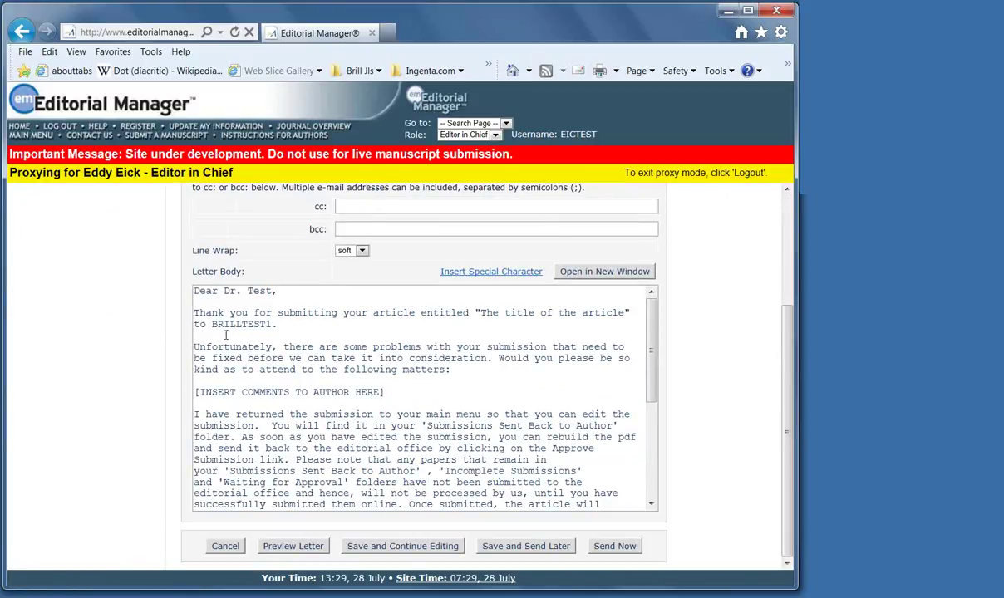
scroll(363, 375, down, 1)
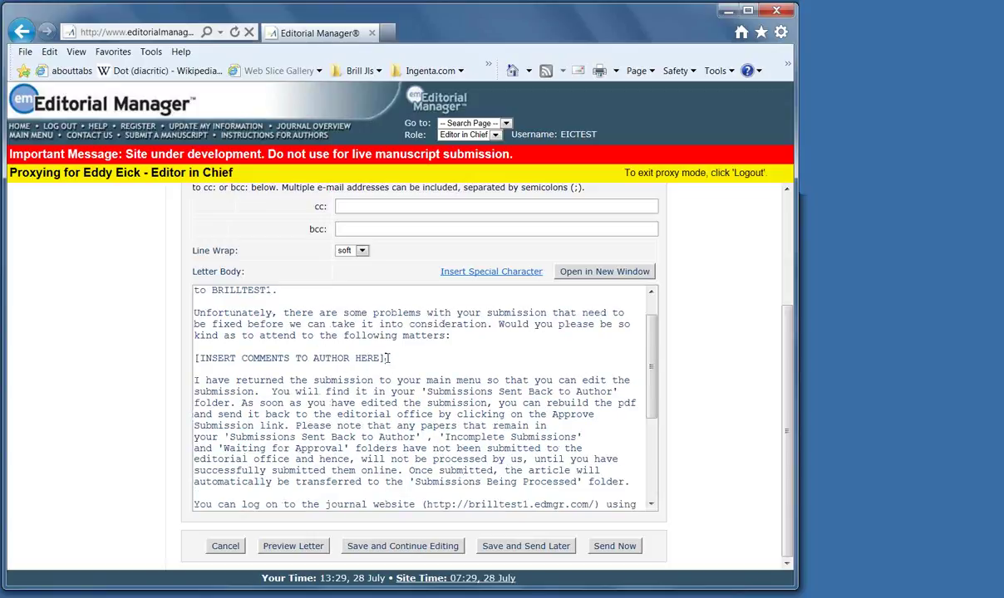
drag(388, 358, 187, 362)
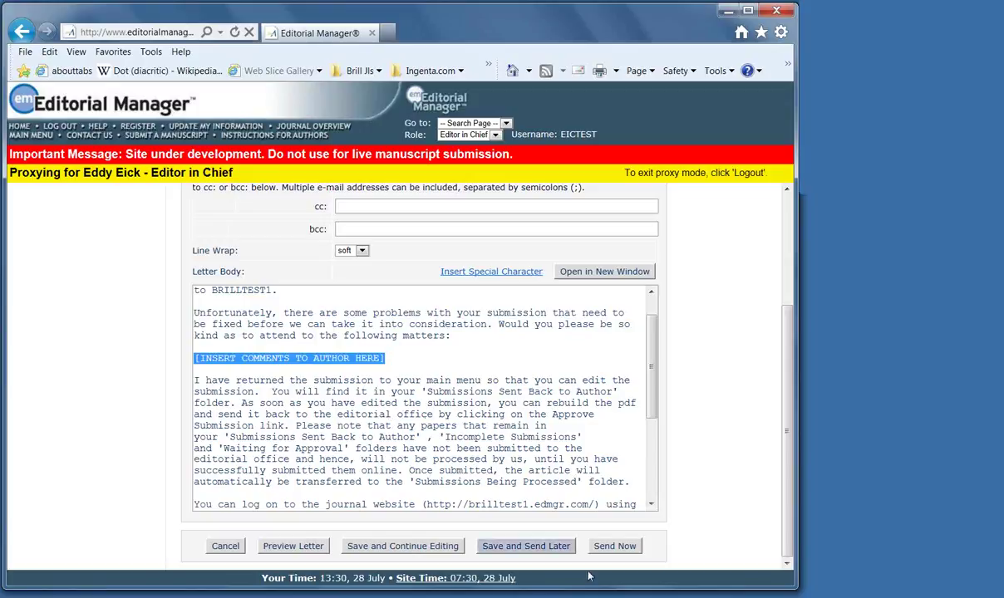
click(624, 550)
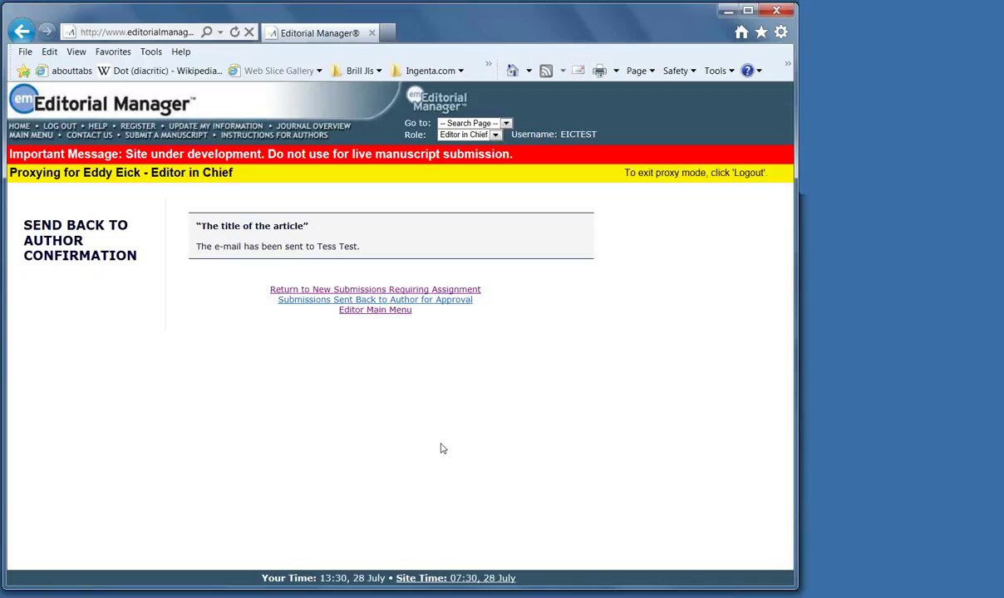
Assign the Editor in Chief to the book note 'Author: The book' with the default letters
click(378, 314)
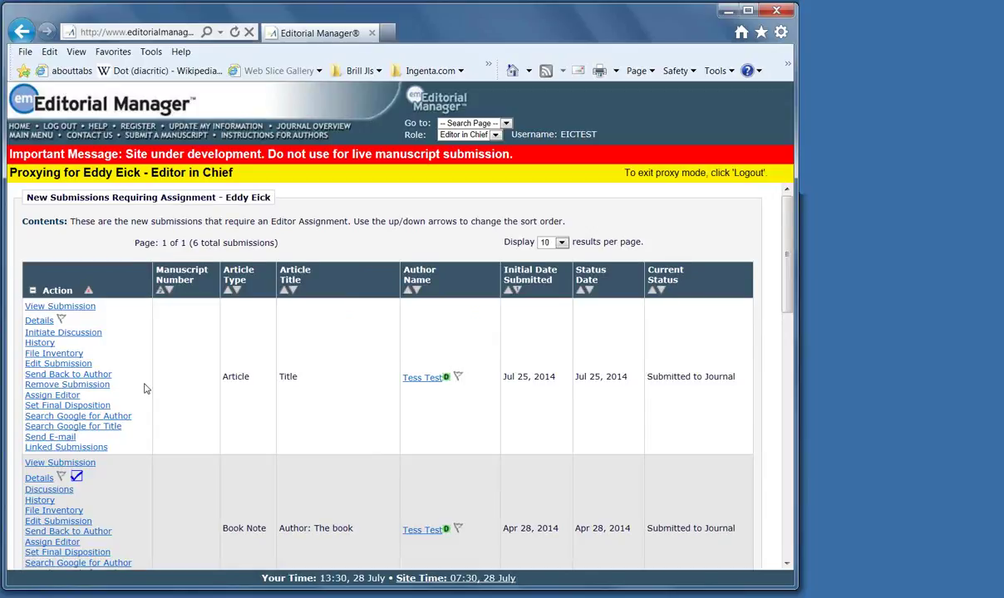
scroll(143, 389, down, 1)
scroll(144, 389, down, 1)
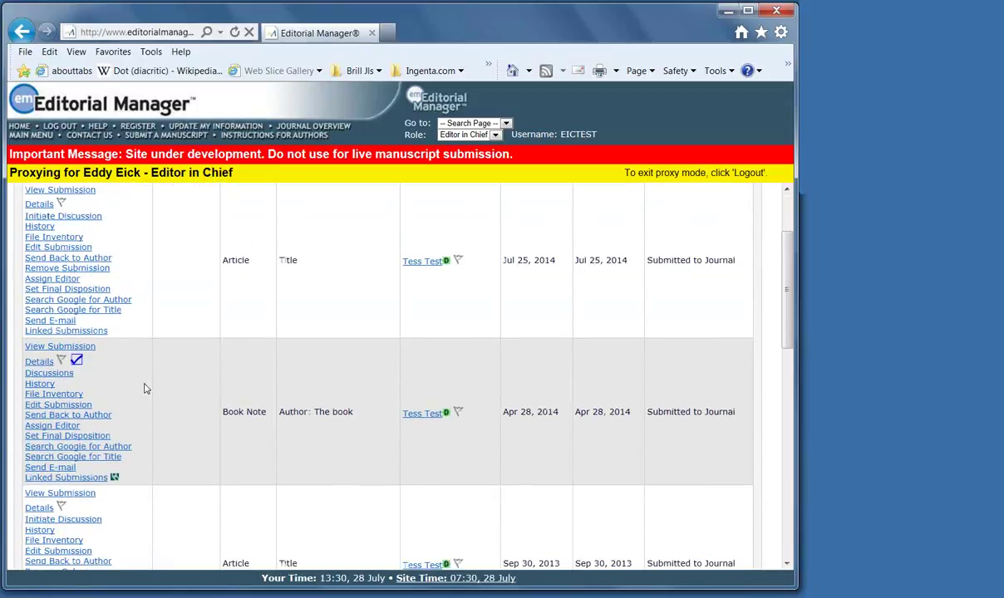
scroll(144, 389, down, 1)
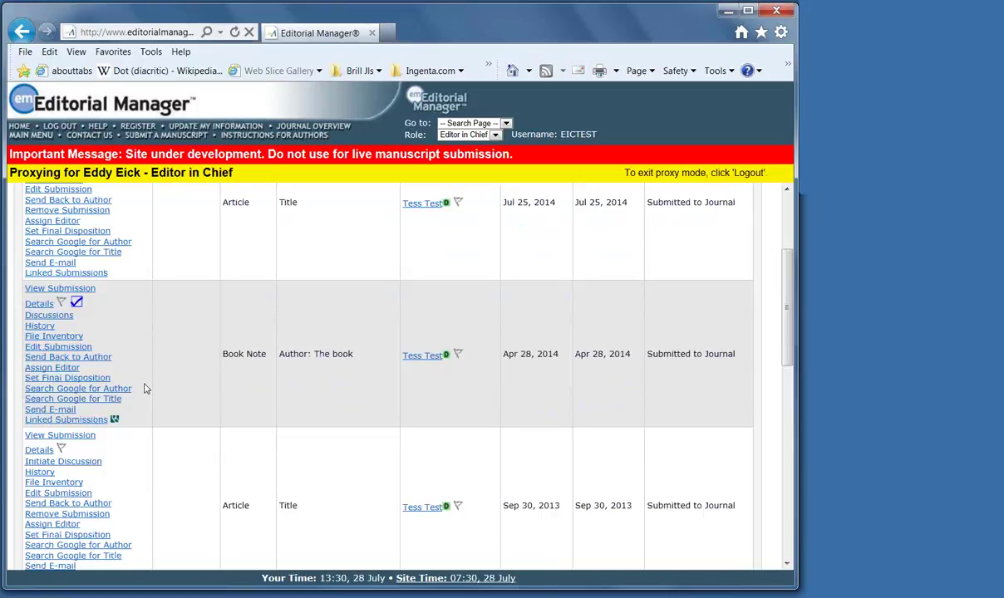
click(52, 368)
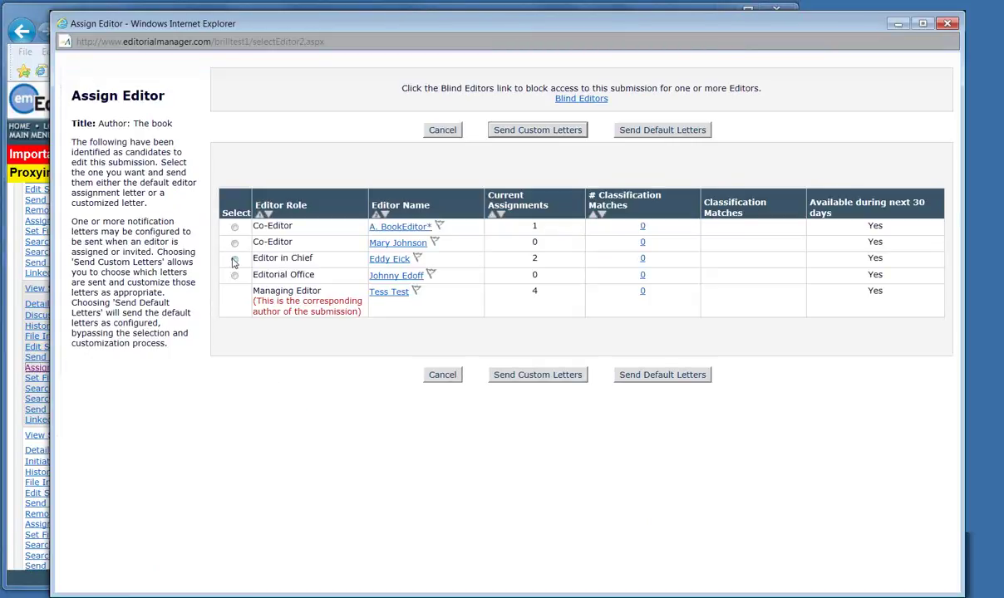
click(235, 259)
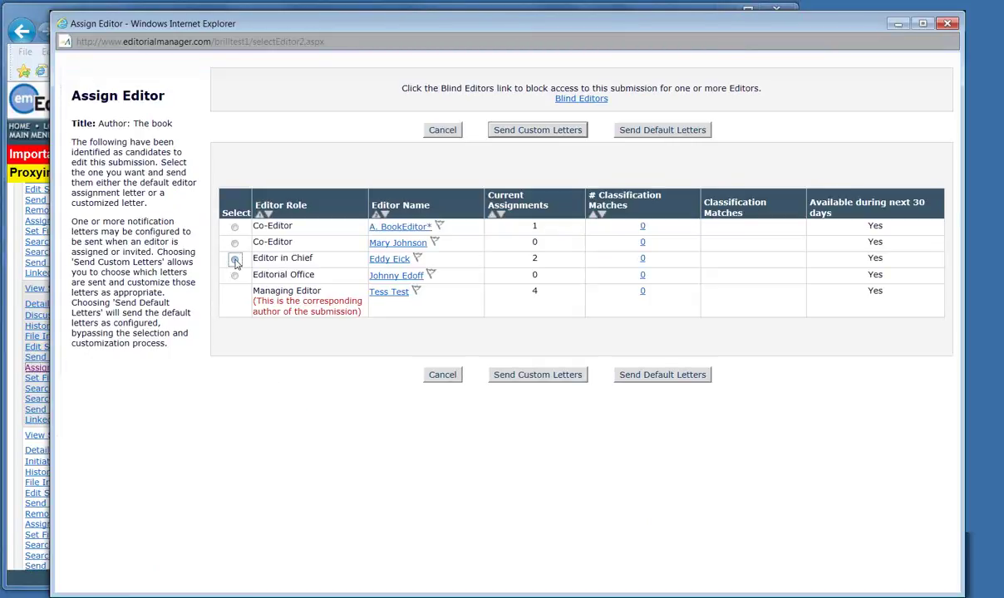
click(658, 377)
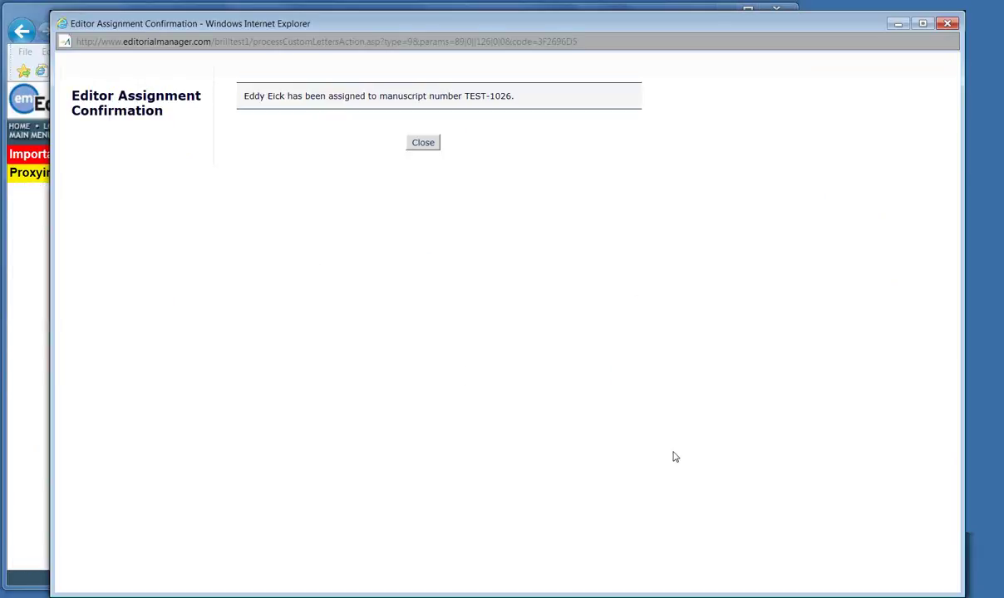
click(424, 144)
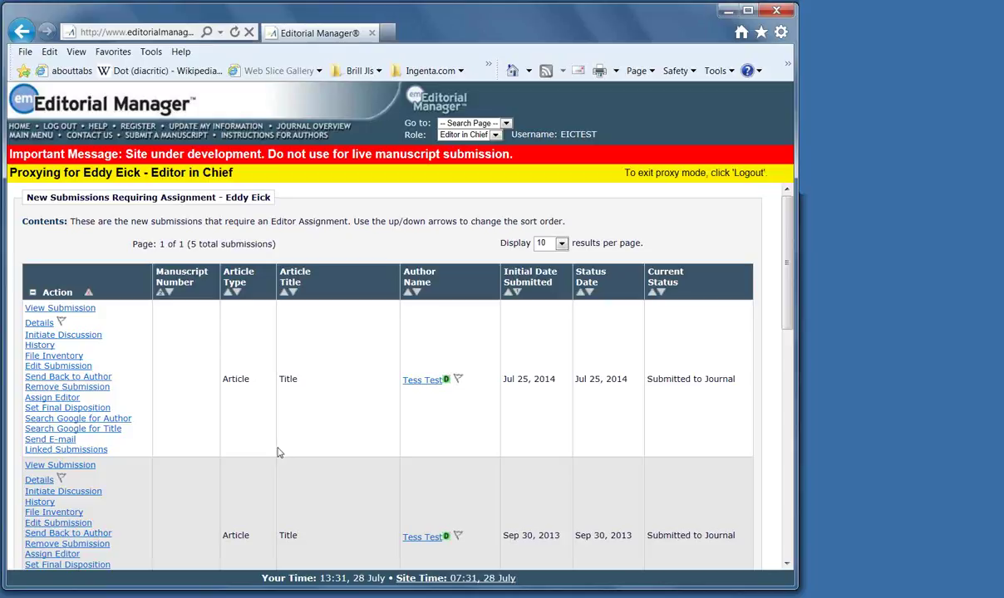
Create a linked submission group named 'Special issue' and add this submission to it
click(82, 450)
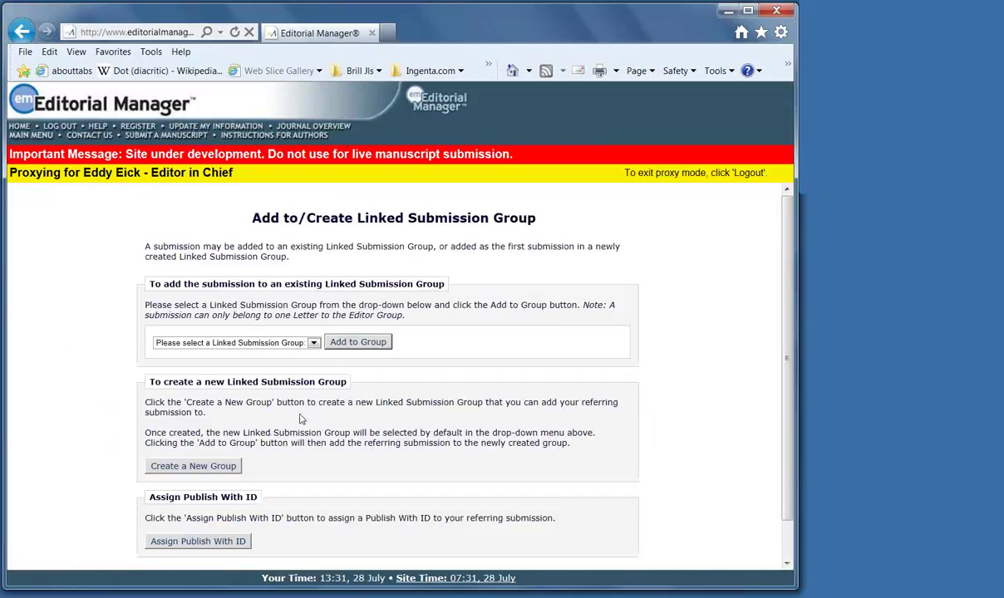
click(194, 466)
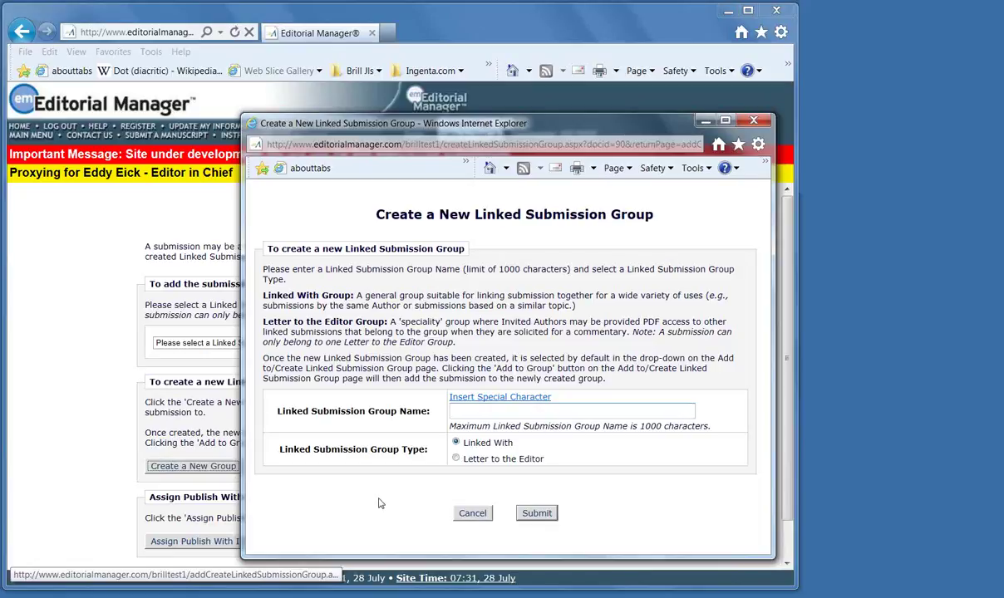
text(Special issue)
click(533, 512)
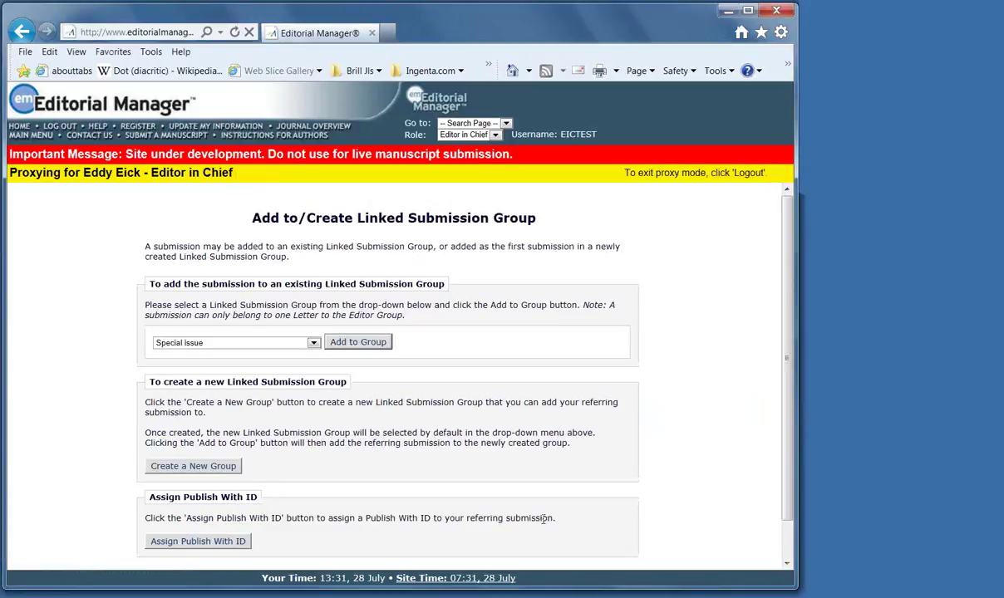
click(358, 341)
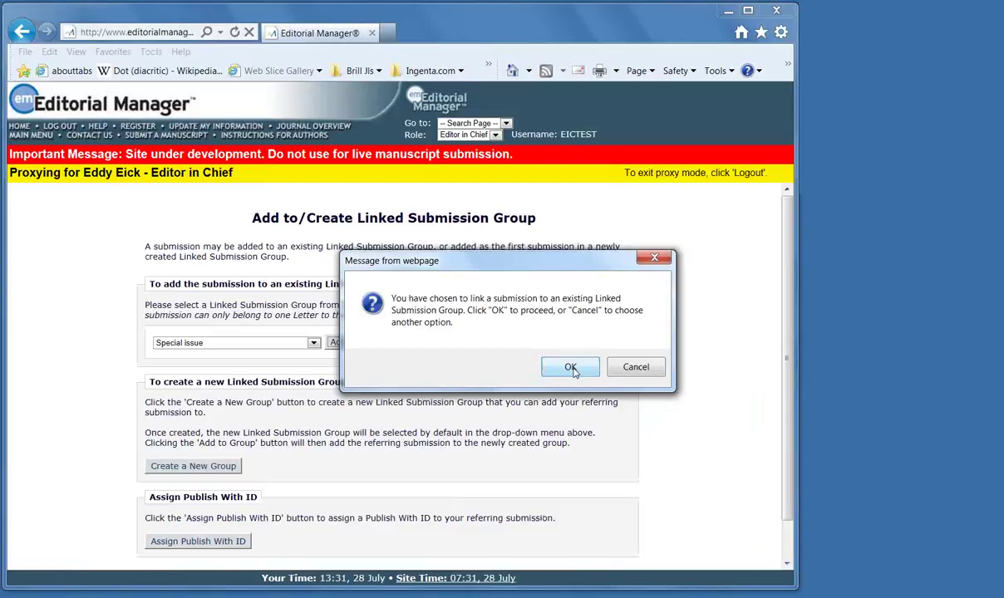
click(570, 367)
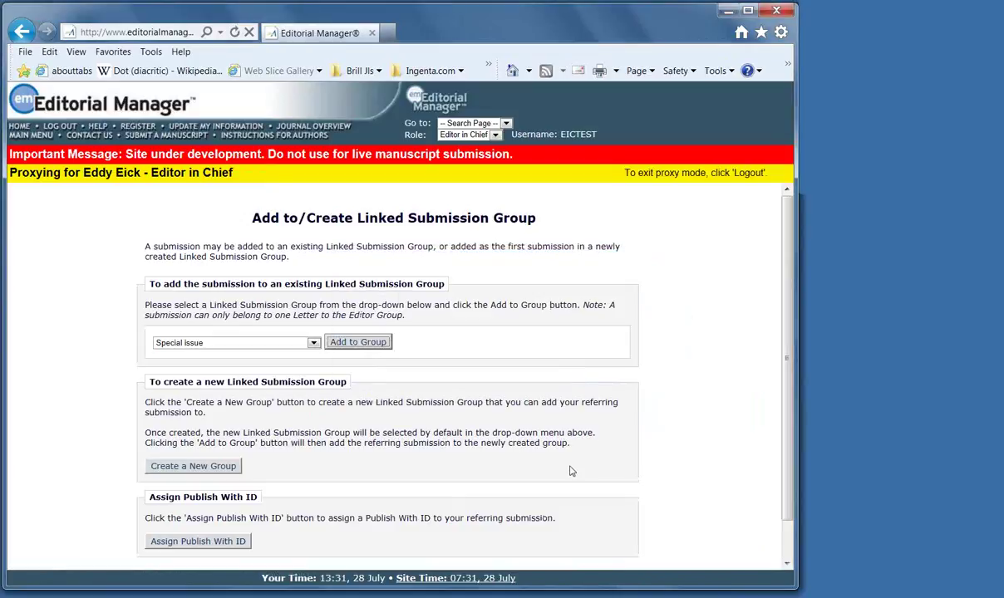
scroll(175, 444, down, 3)
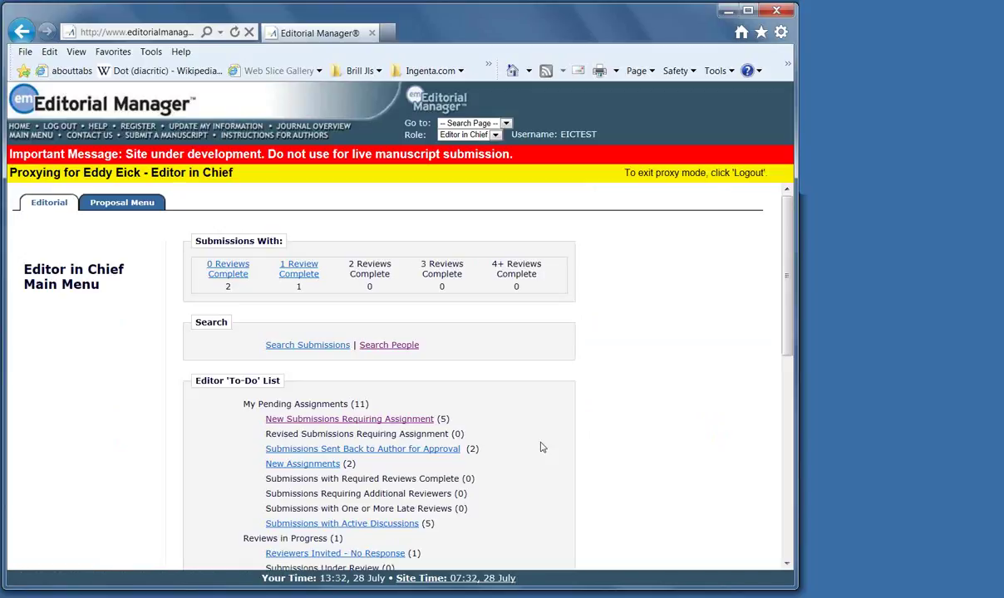
In New Assignments, view the manuscript details of TEST-1026, then close them
scroll(541, 448, down, 1)
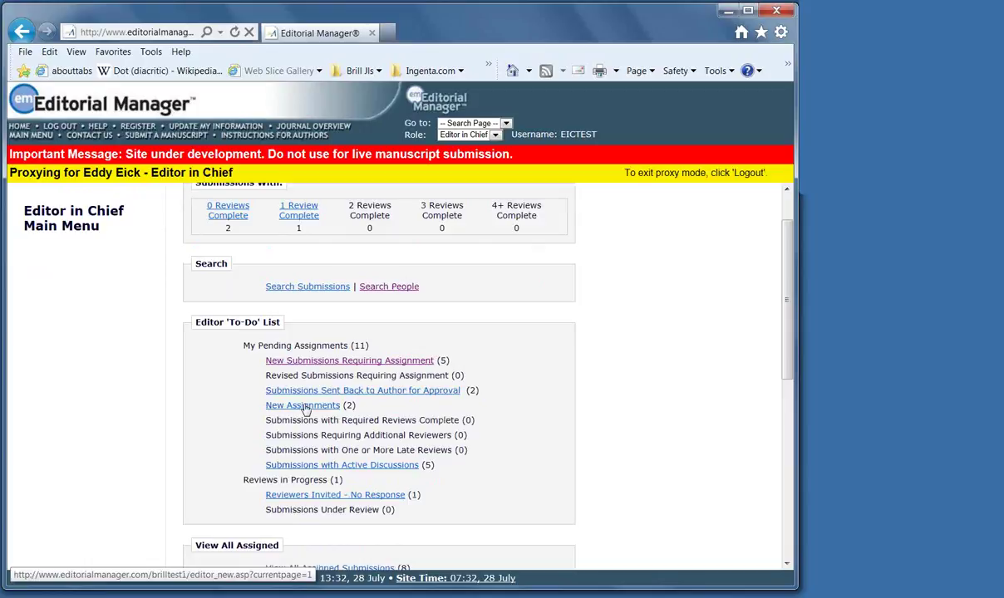
click(305, 407)
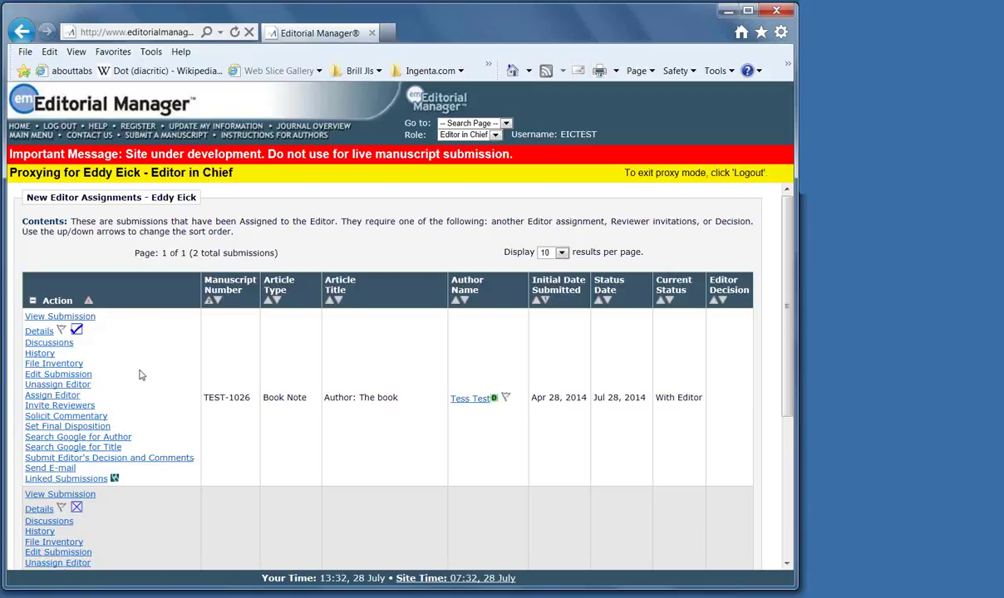
click(38, 333)
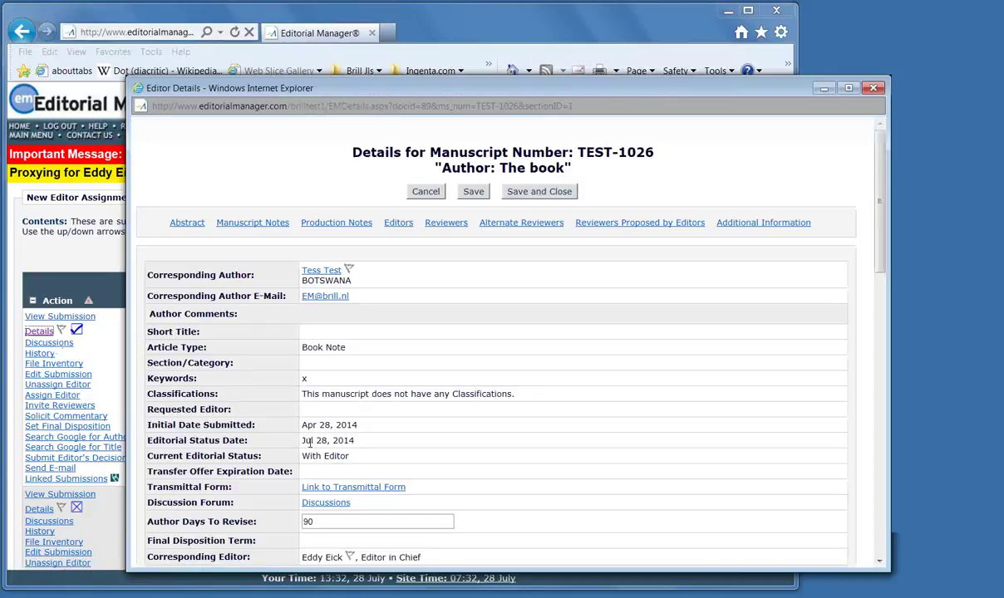
scroll(475, 461, down, 3)
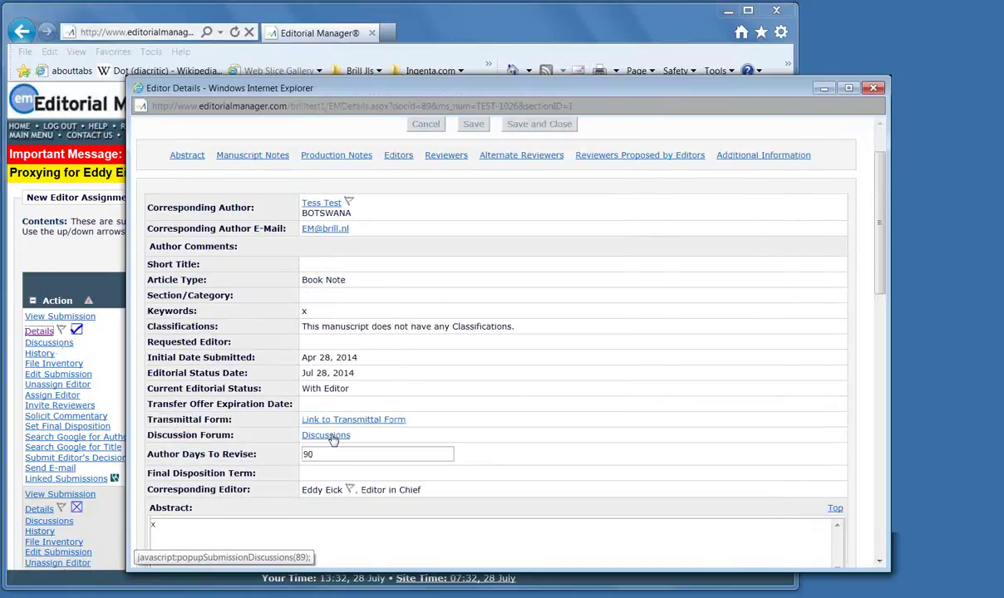
drag(746, 100, 667, 125)
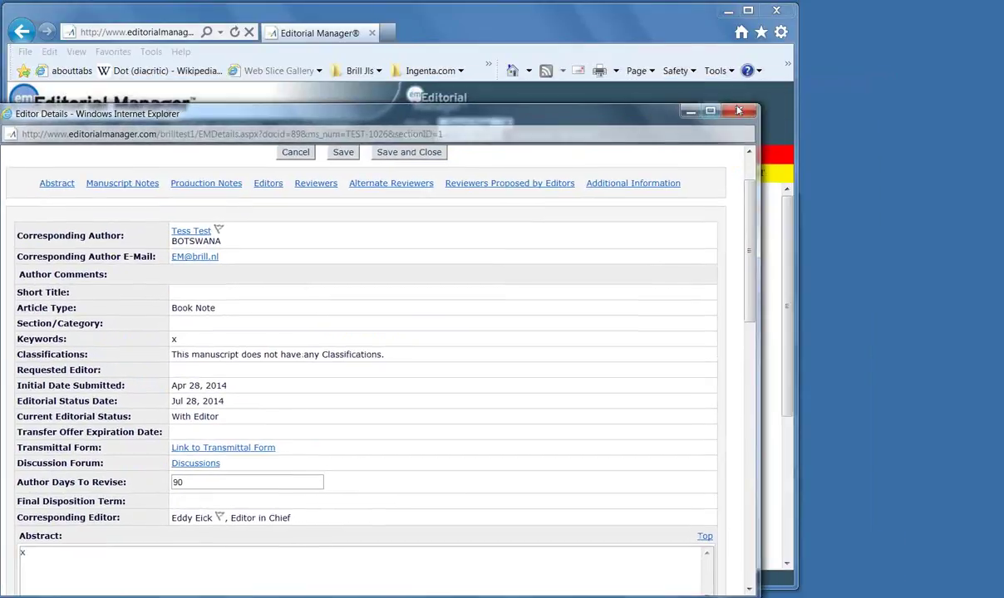
click(702, 104)
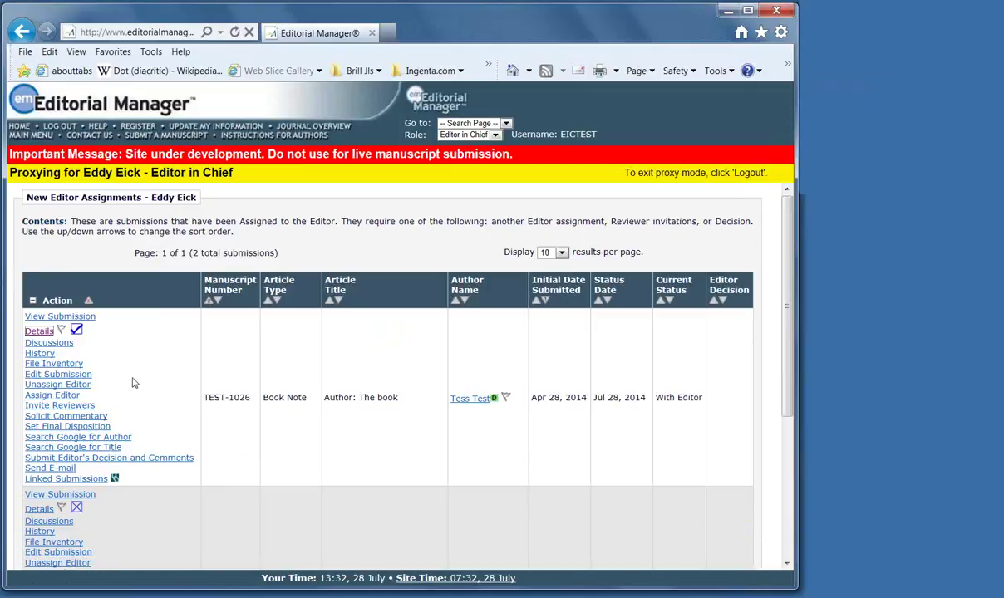
For TEST-1026, search all reviewers with blank criteria to list Reviewer Candidates
click(74, 407)
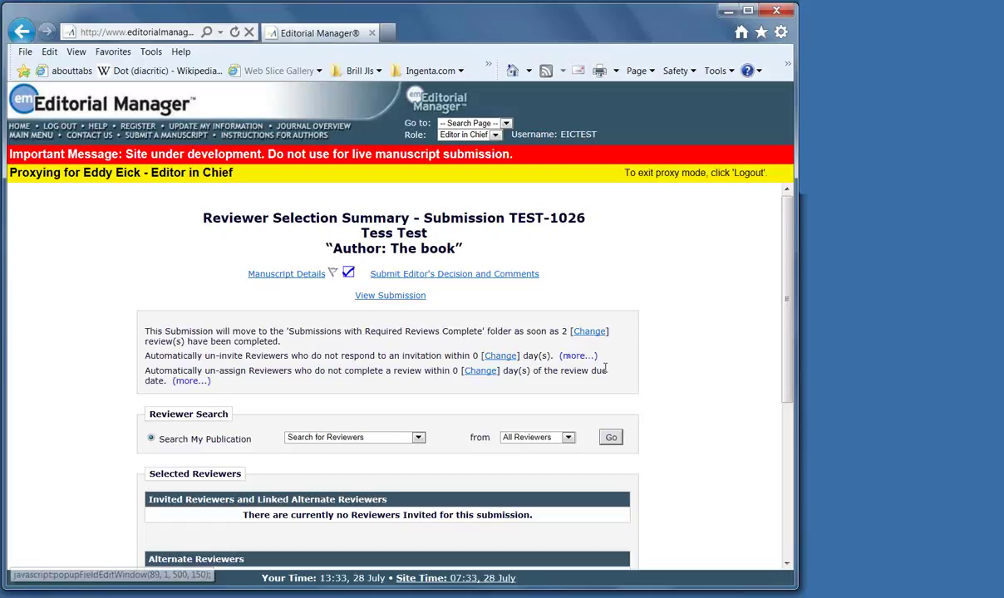
scroll(605, 421, down, 3)
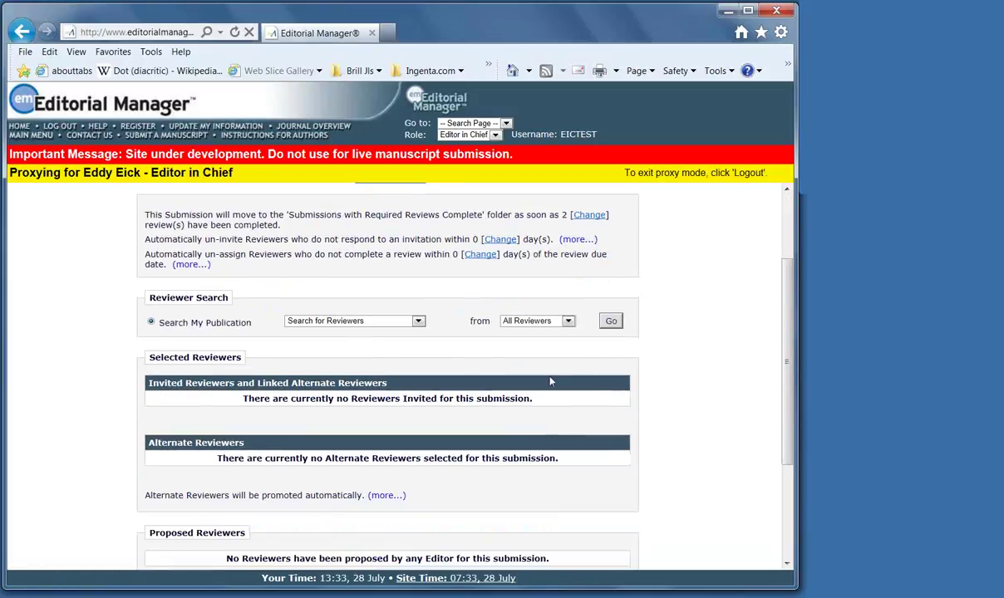
click(610, 321)
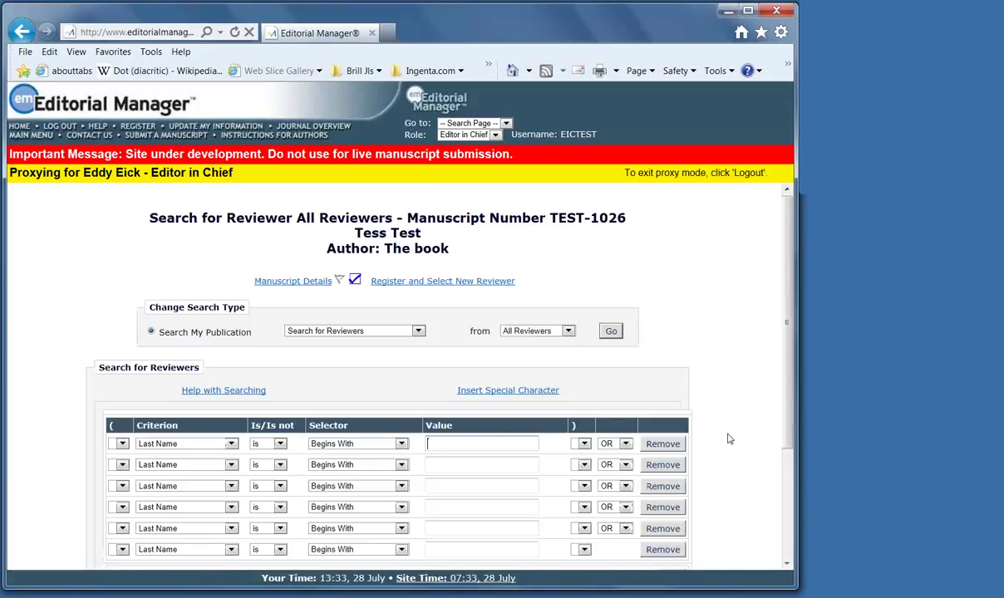
scroll(706, 449, down, 1)
click(432, 387)
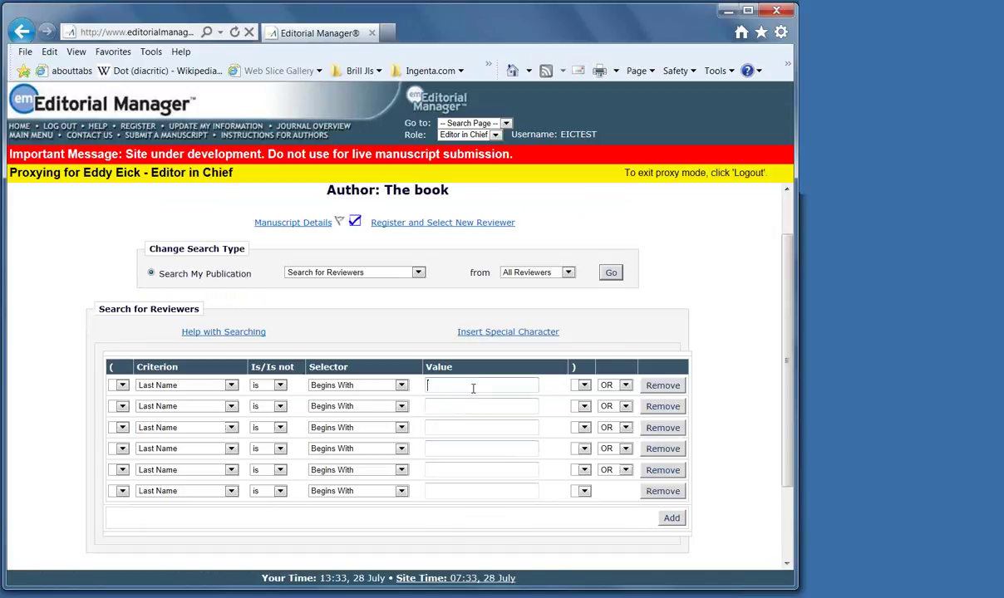
scroll(441, 499, down, 2)
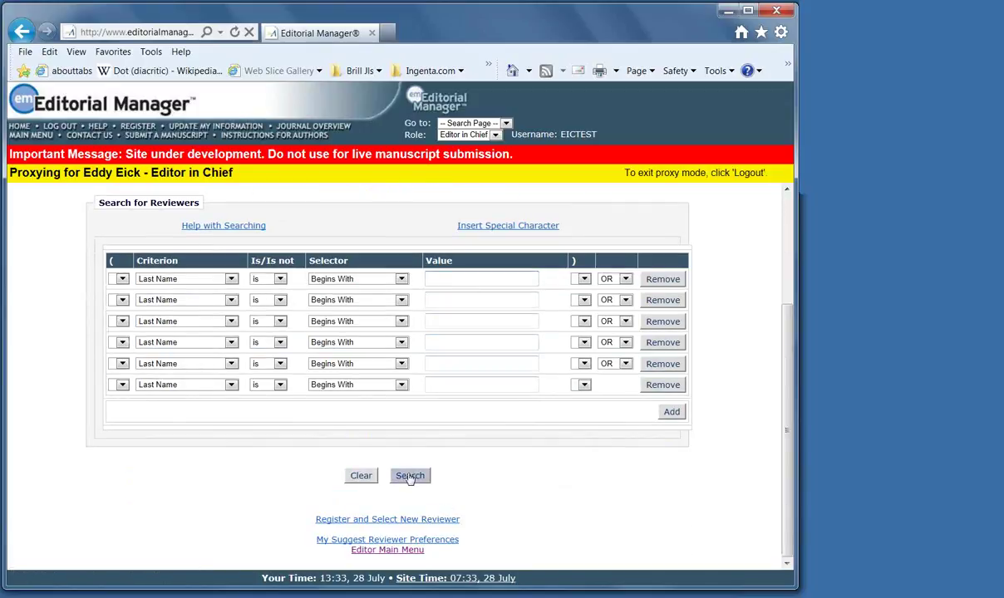
click(409, 477)
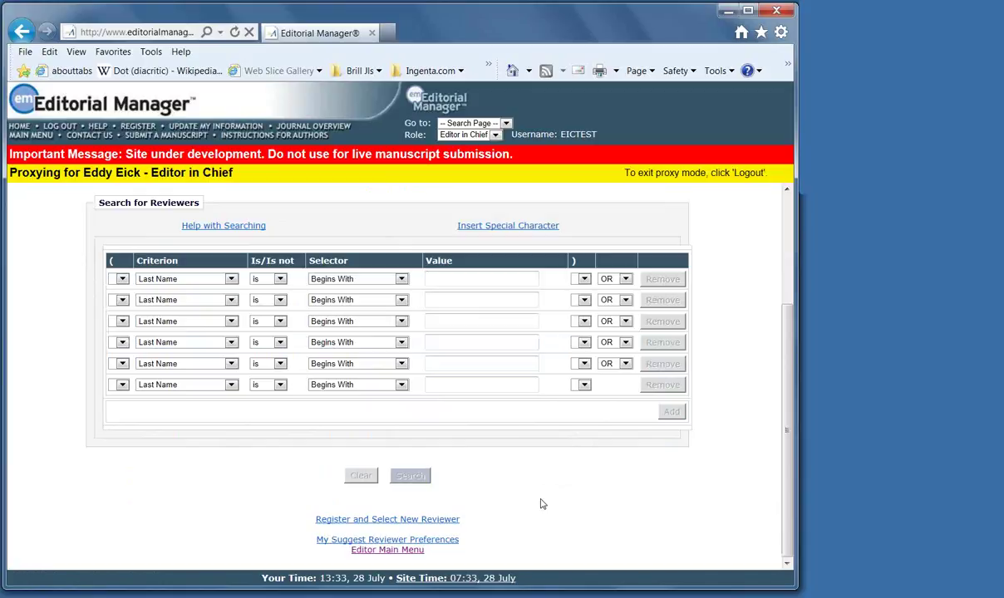
scroll(539, 502, down, 1)
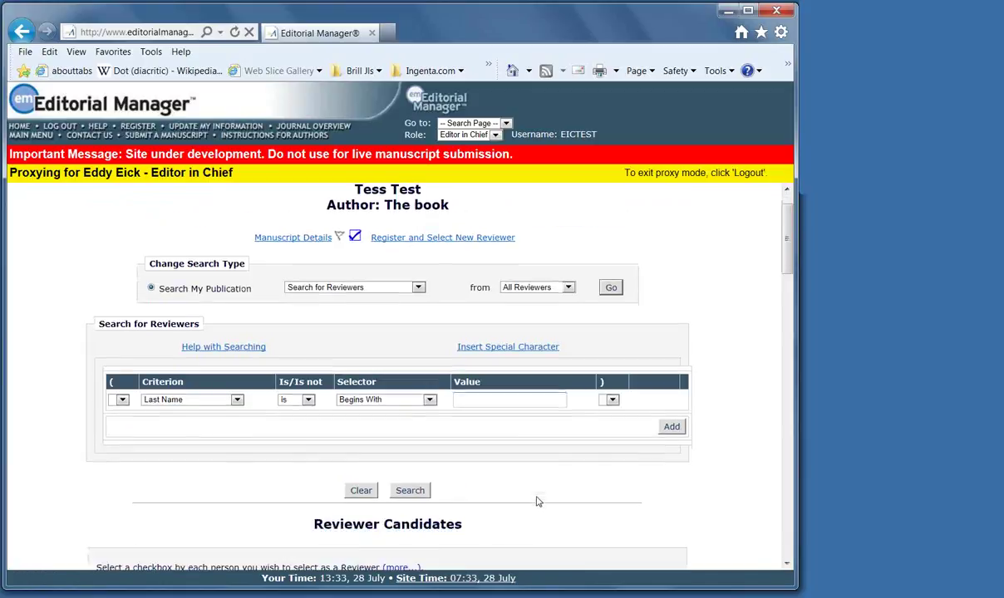
Mark two reviewer candidates to invite and a third as alternate, then proceed
scroll(536, 502, down, 8)
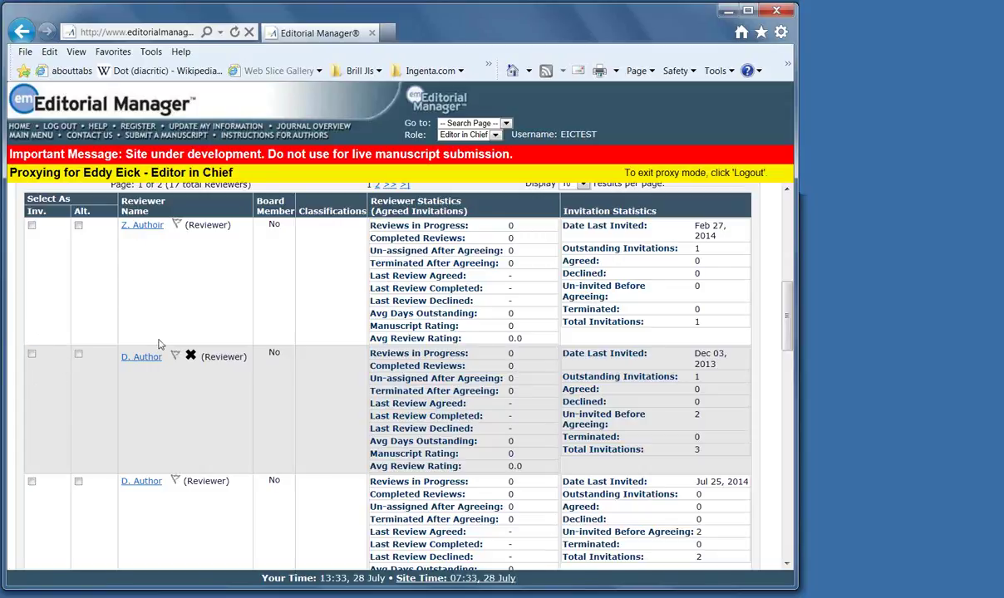
scroll(145, 396, down, 1)
scroll(145, 396, up, 1)
scroll(147, 397, up, 1)
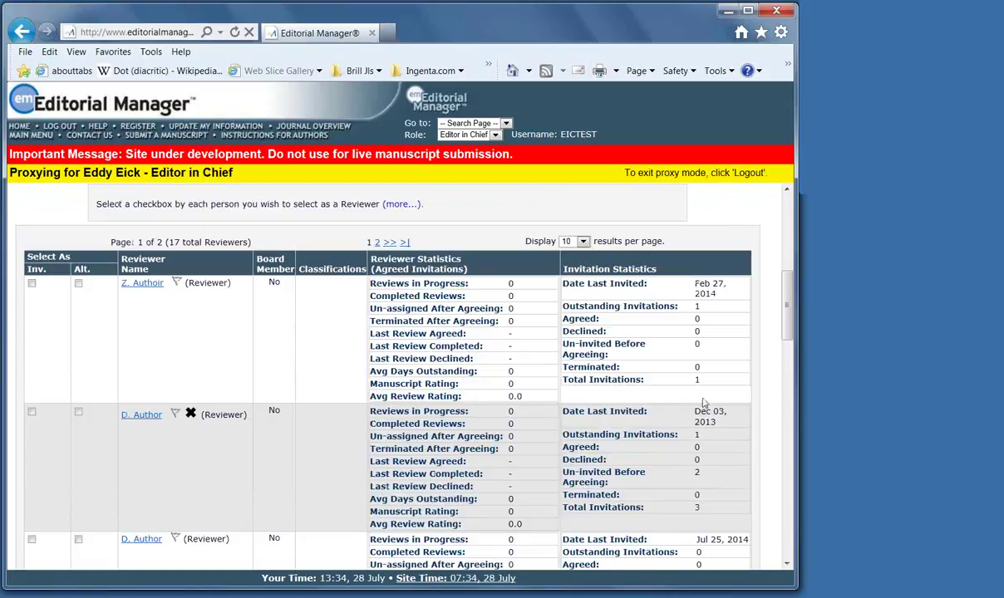
scroll(666, 472, down, 2)
scroll(666, 472, up, 1)
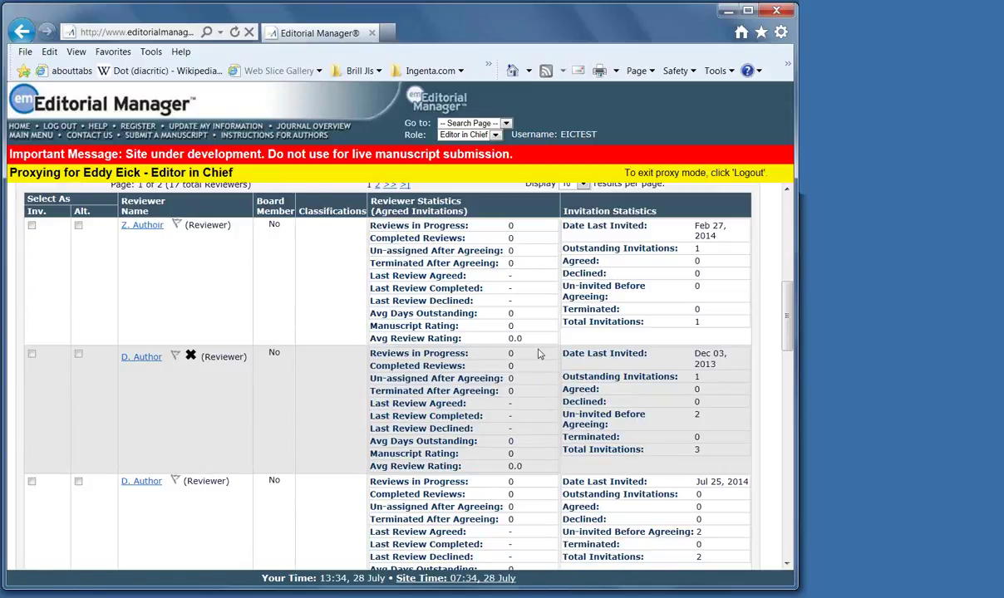
click(32, 225)
scroll(36, 349, down, 2)
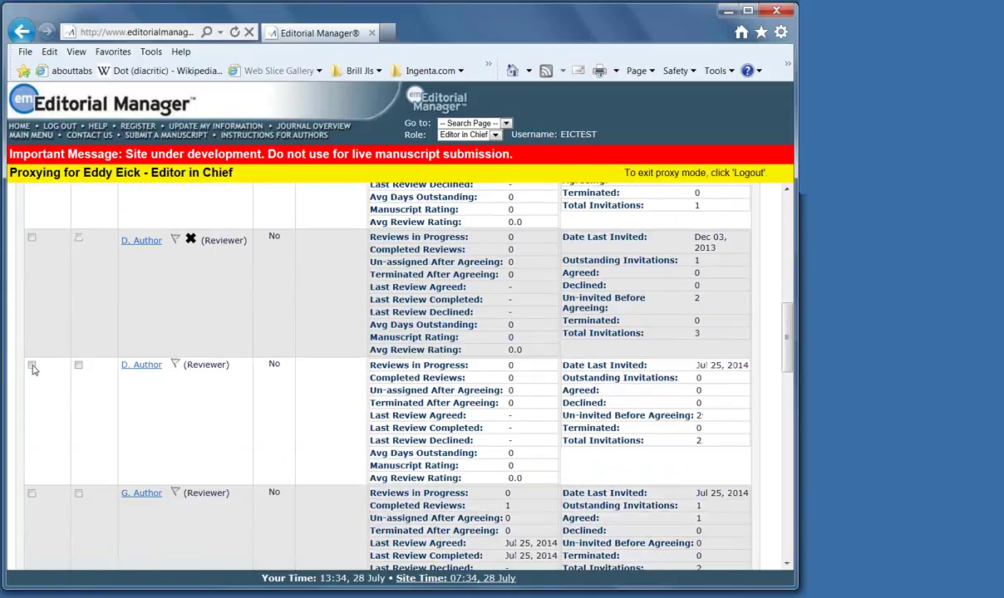
click(32, 364)
scroll(70, 407, down, 2)
click(78, 376)
scroll(542, 413, down, 10)
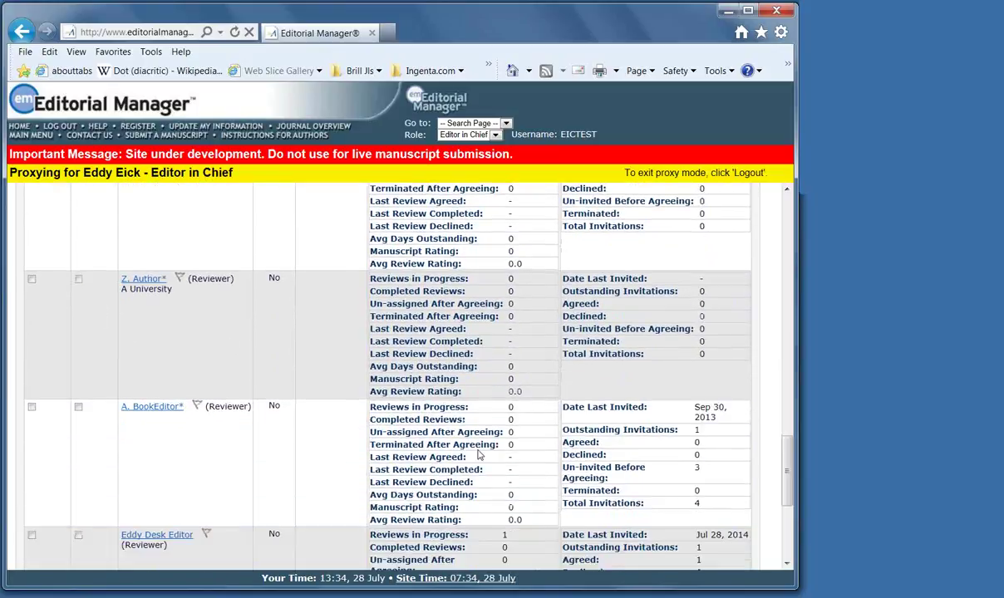
click(414, 550)
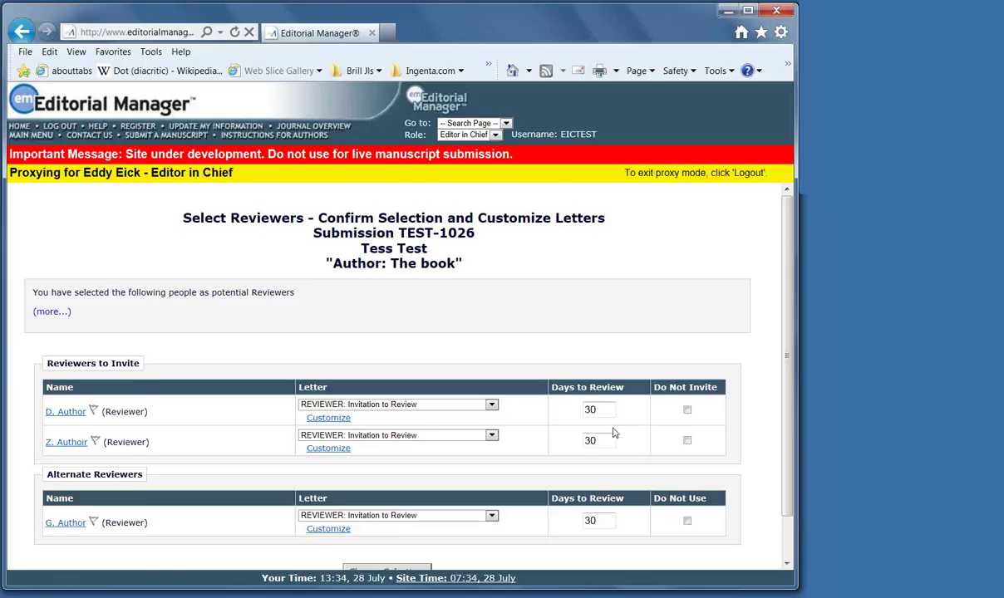
Confirm the reviewer selections for TEST-1026 and send the invitations
scroll(612, 431, down, 2)
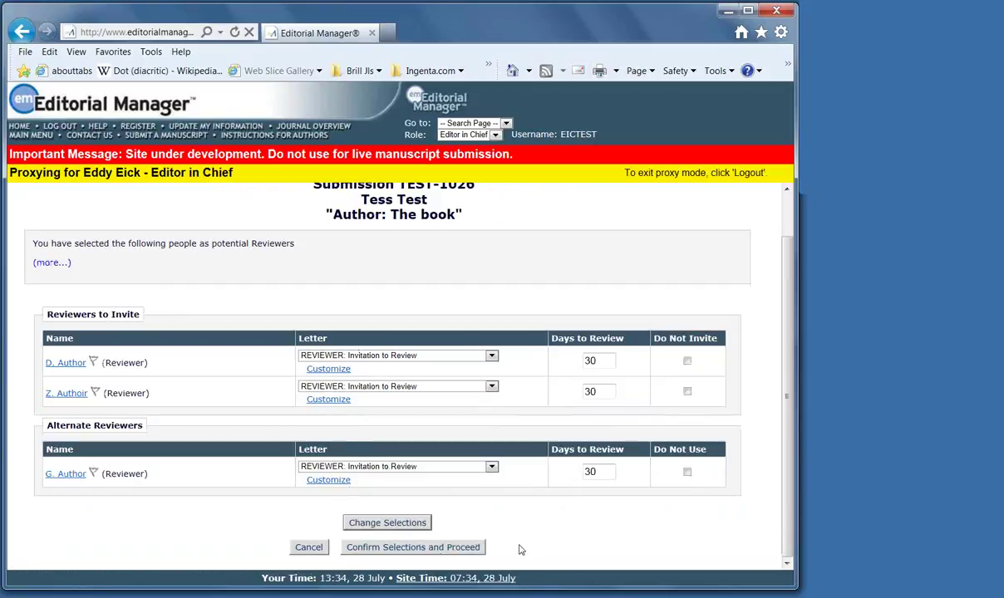
click(418, 547)
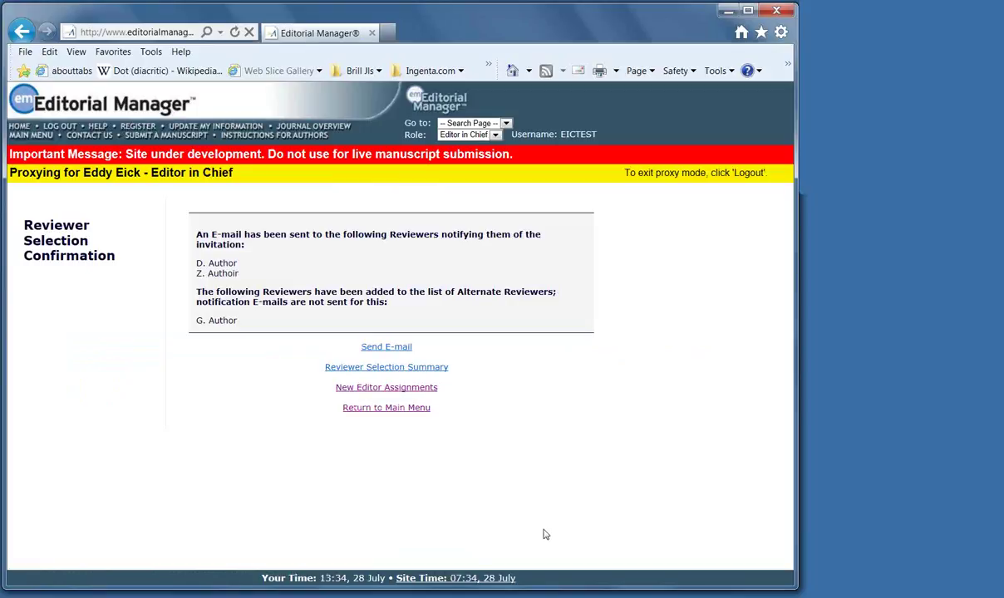
Run the Authors Invited – No Response report for authors days past the due date
click(383, 409)
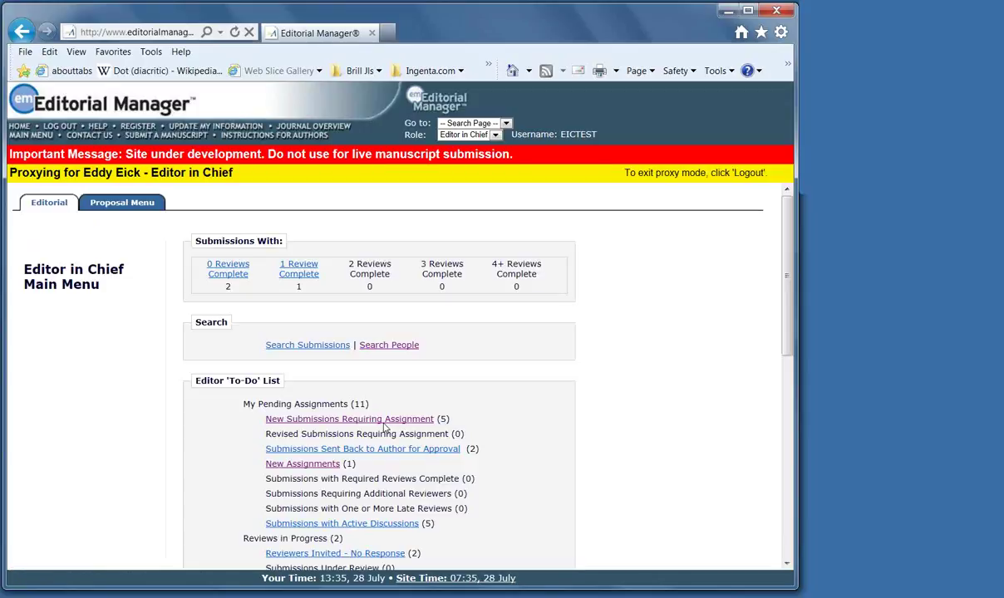
scroll(513, 451, down, 5)
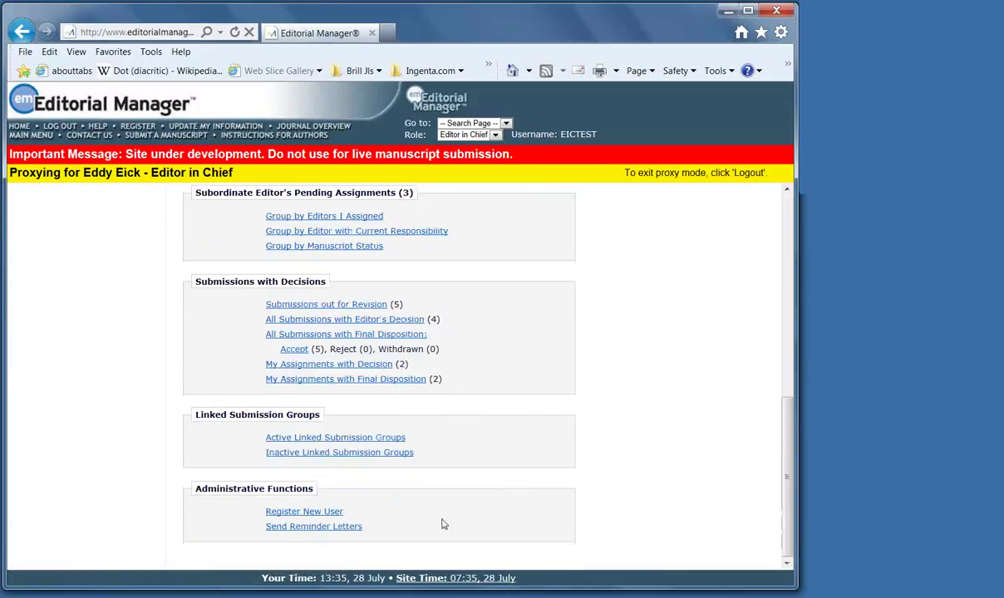
click(316, 527)
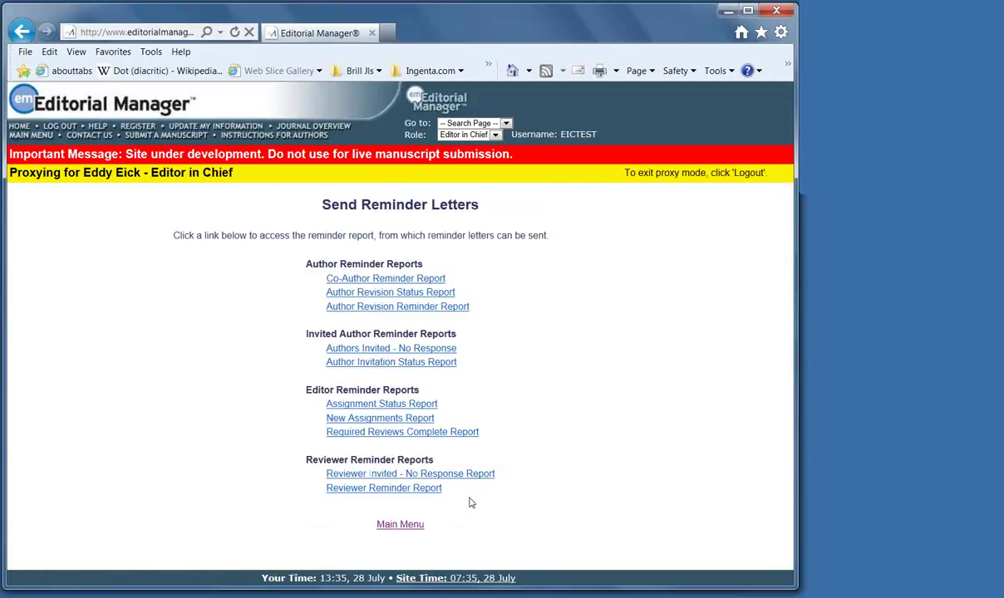
click(393, 350)
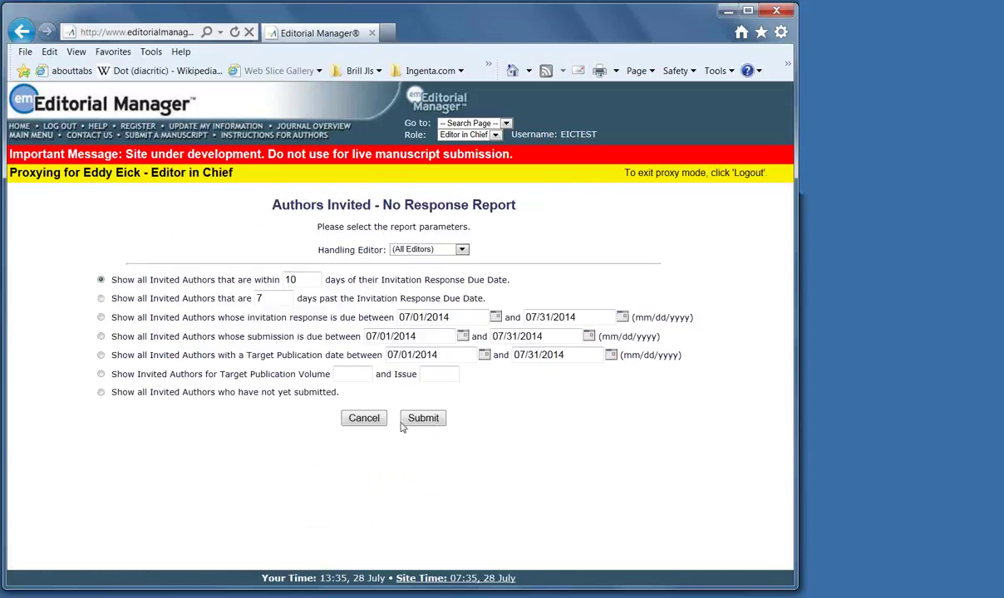
click(101, 298)
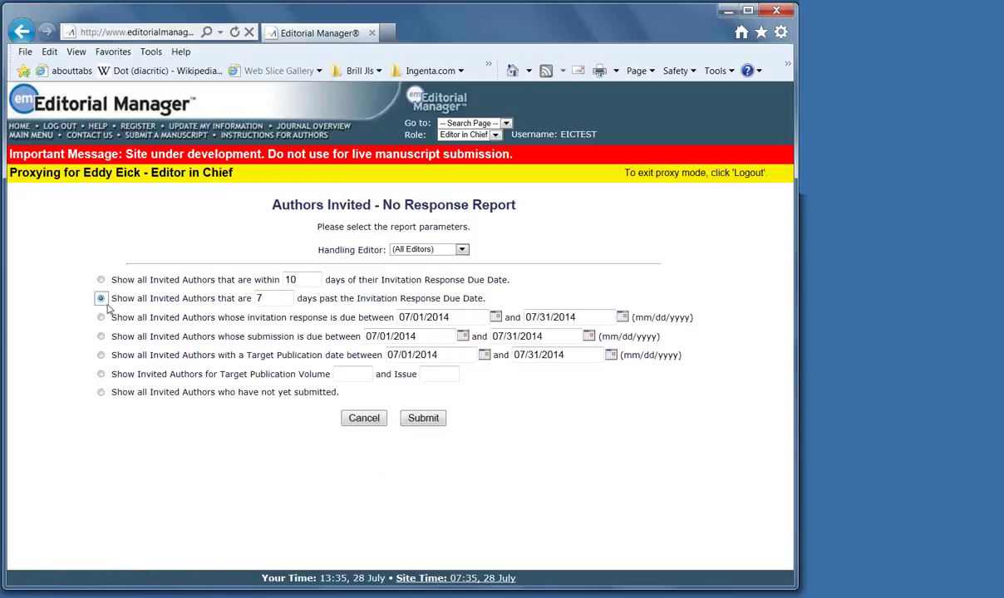
click(263, 297)
click(421, 420)
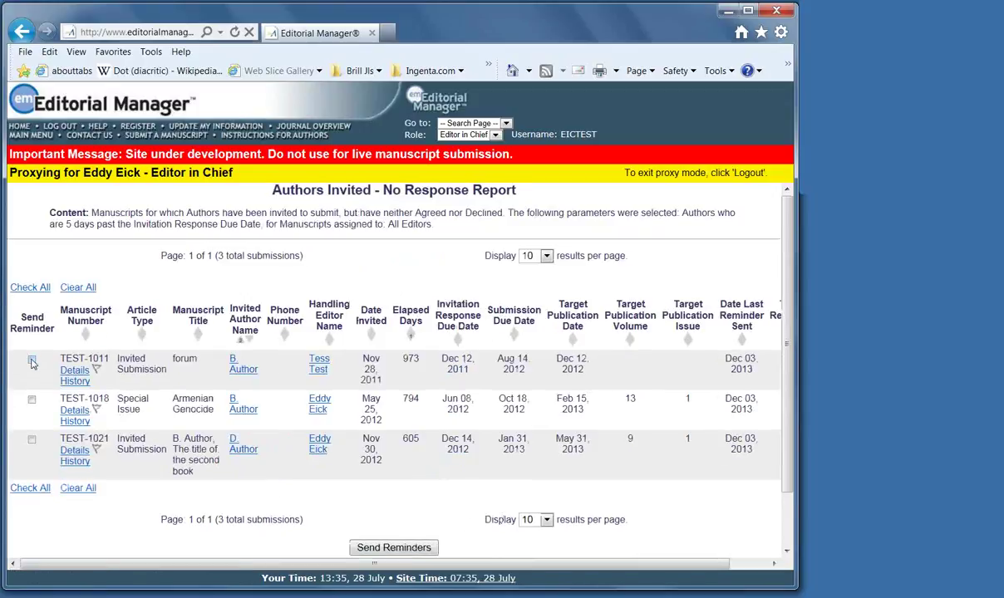
Send the AUTHOR: Invitation Reminder immediately for TEST-1011, TEST-1018 and TEST-1021
click(31, 359)
click(31, 400)
click(31, 440)
scroll(396, 510, down, 2)
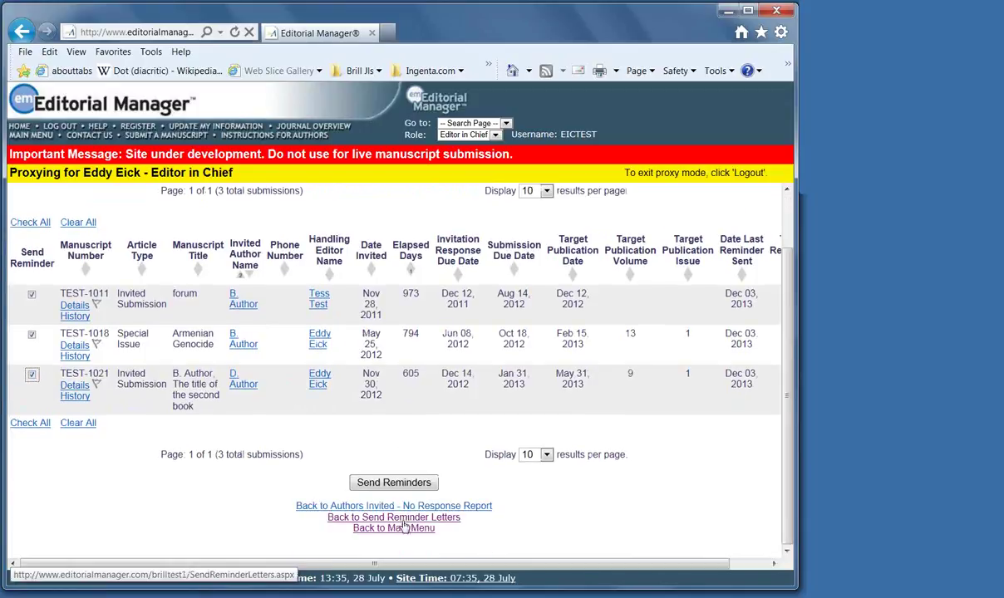
click(391, 482)
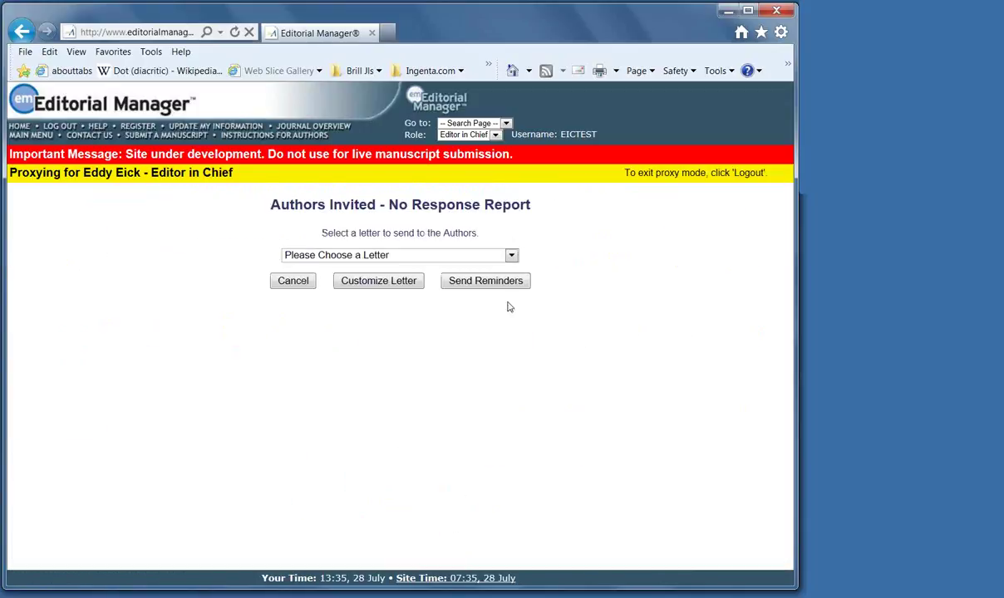
click(510, 255)
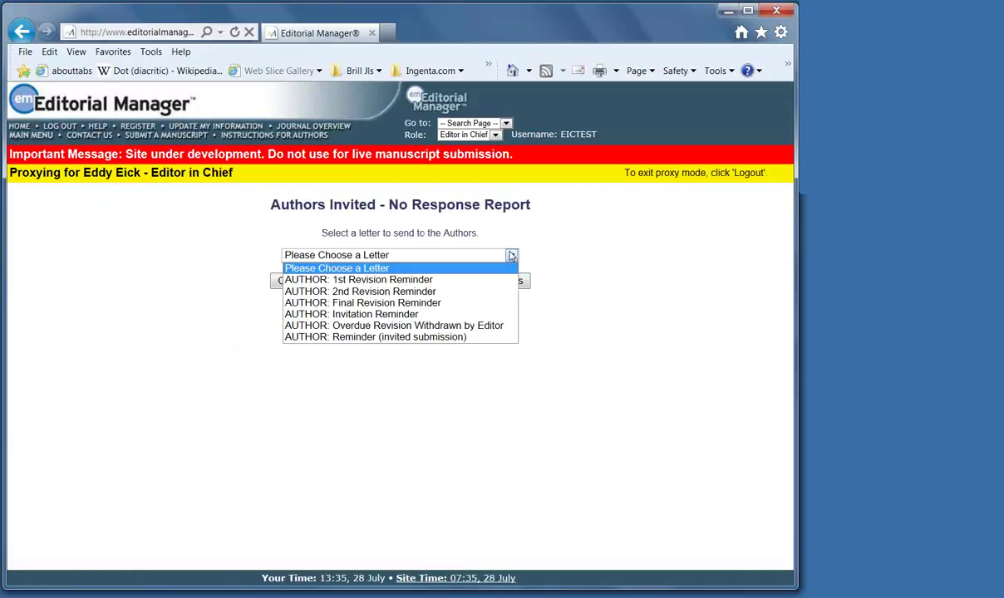
click(481, 315)
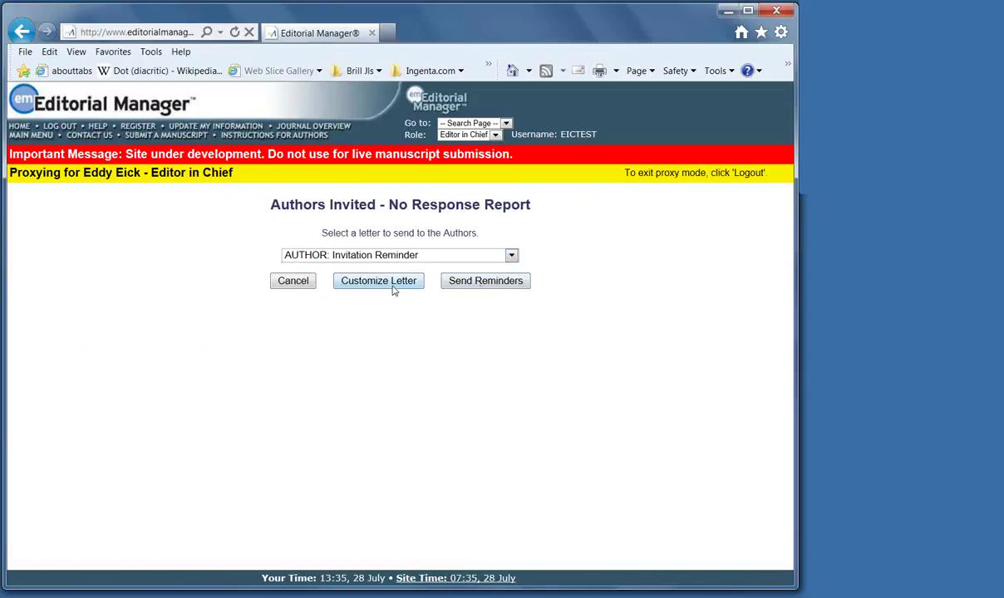
click(479, 282)
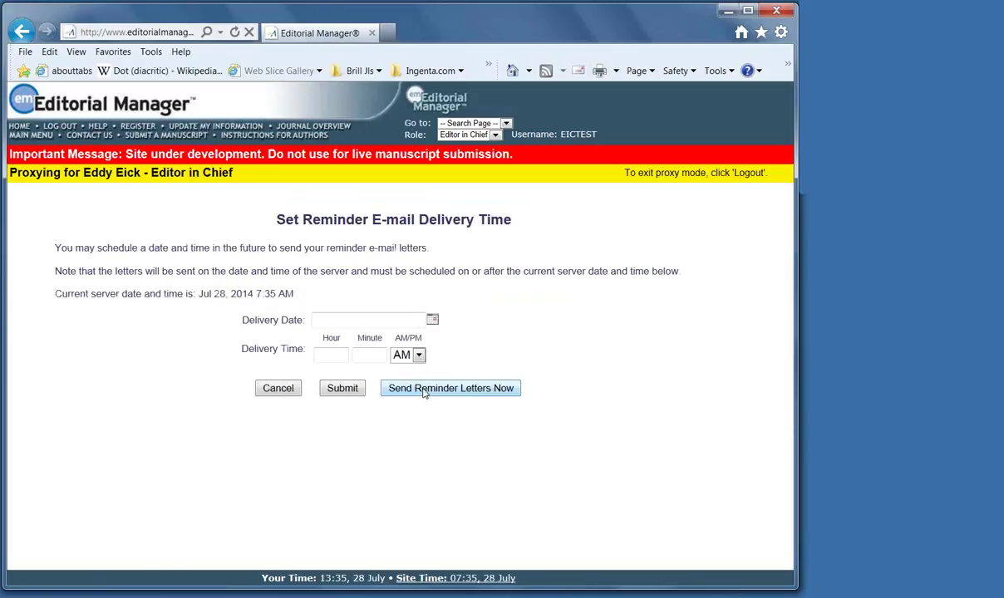
click(424, 390)
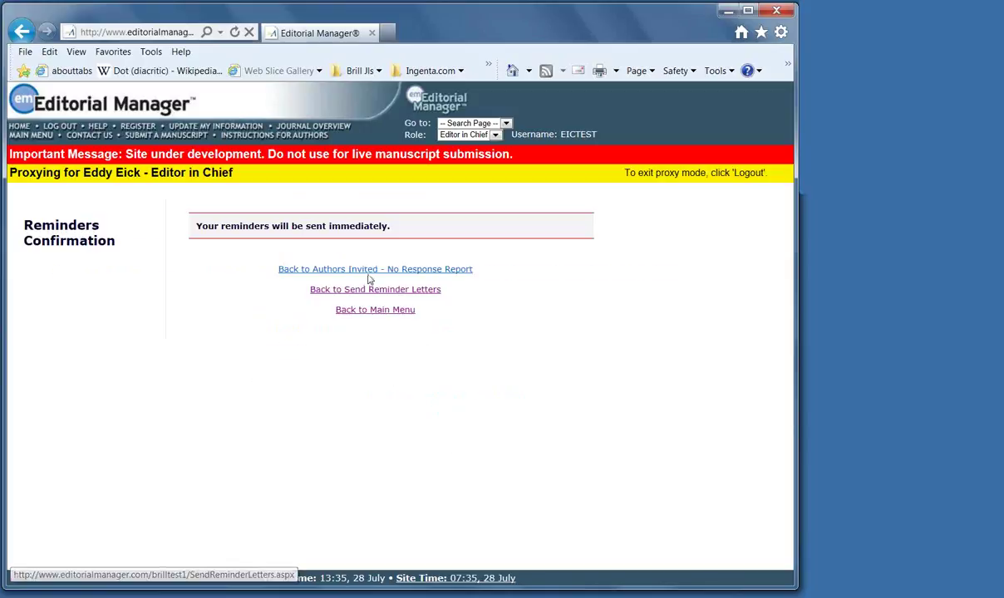
click(374, 290)
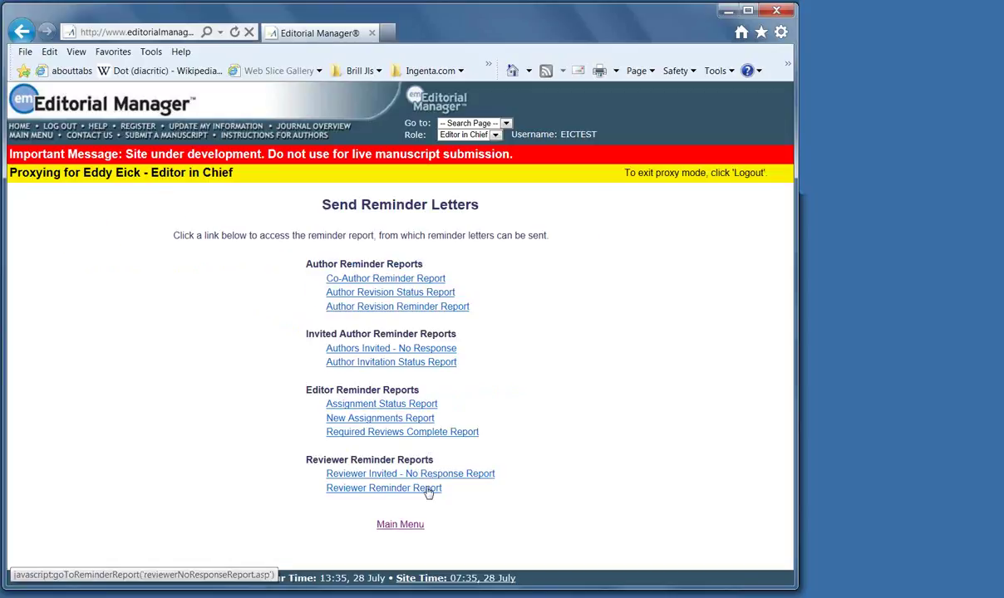
Run the Reviewer Reminder Report for overdue reviews and send the REVIEWER: 1st Reminder immediately
click(378, 490)
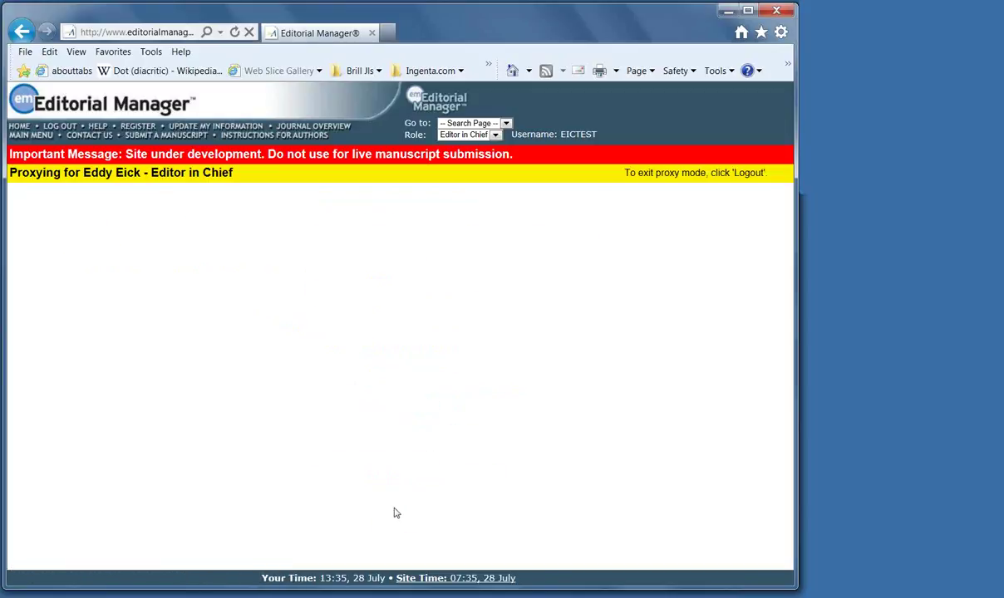
click(126, 303)
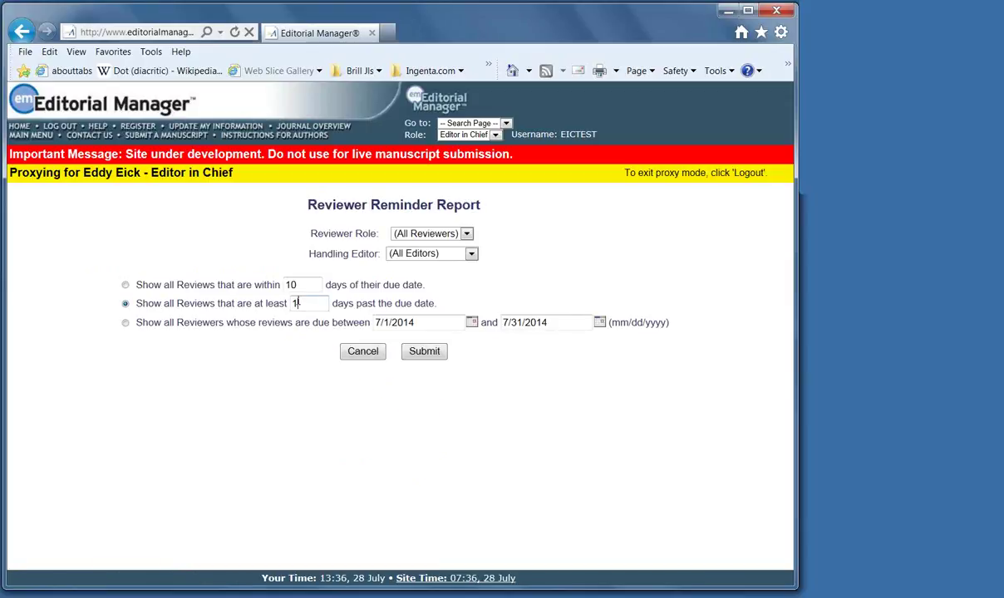
click(421, 350)
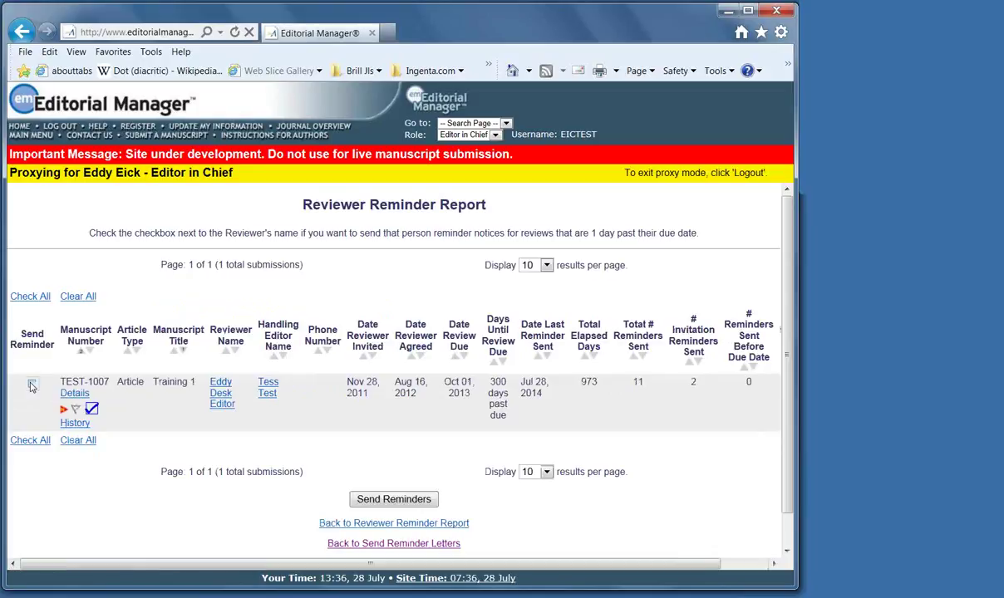
click(381, 500)
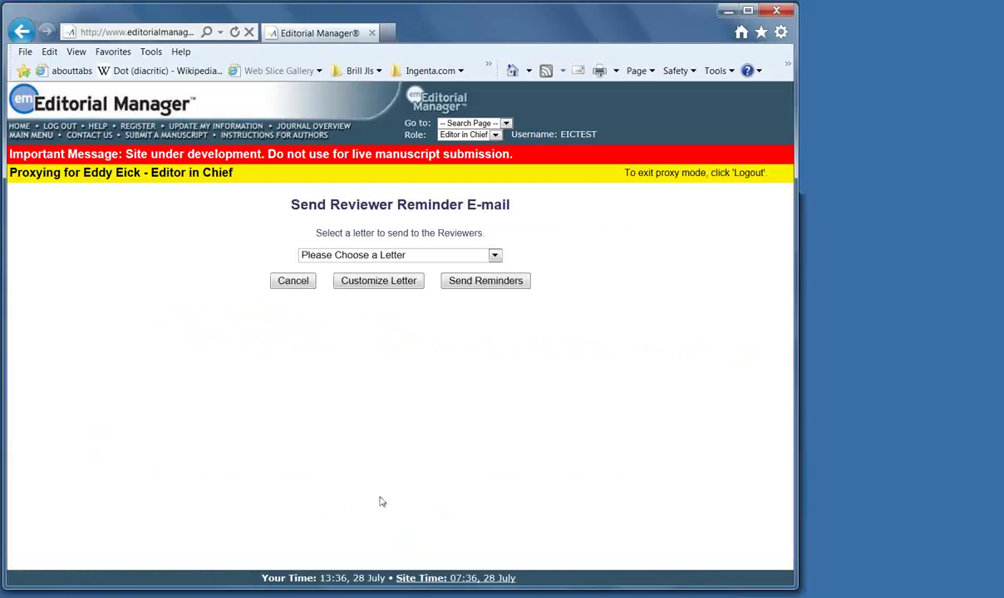
click(494, 255)
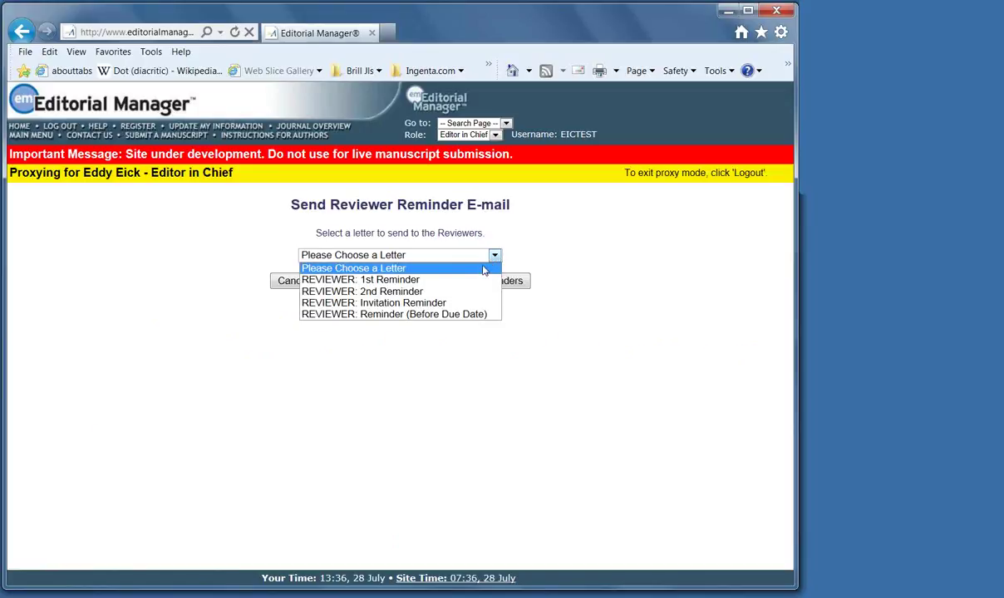
click(463, 283)
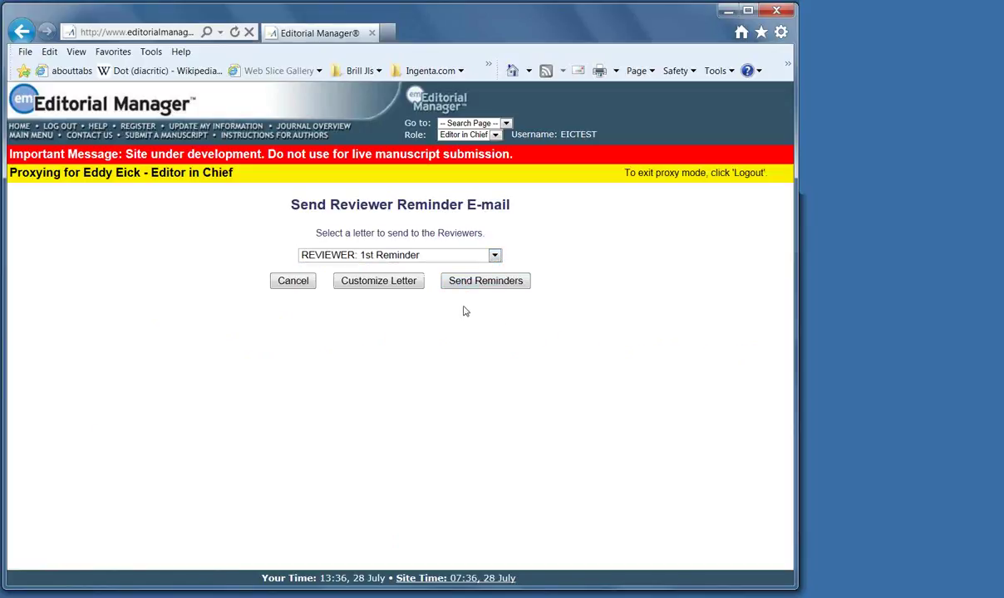
click(471, 282)
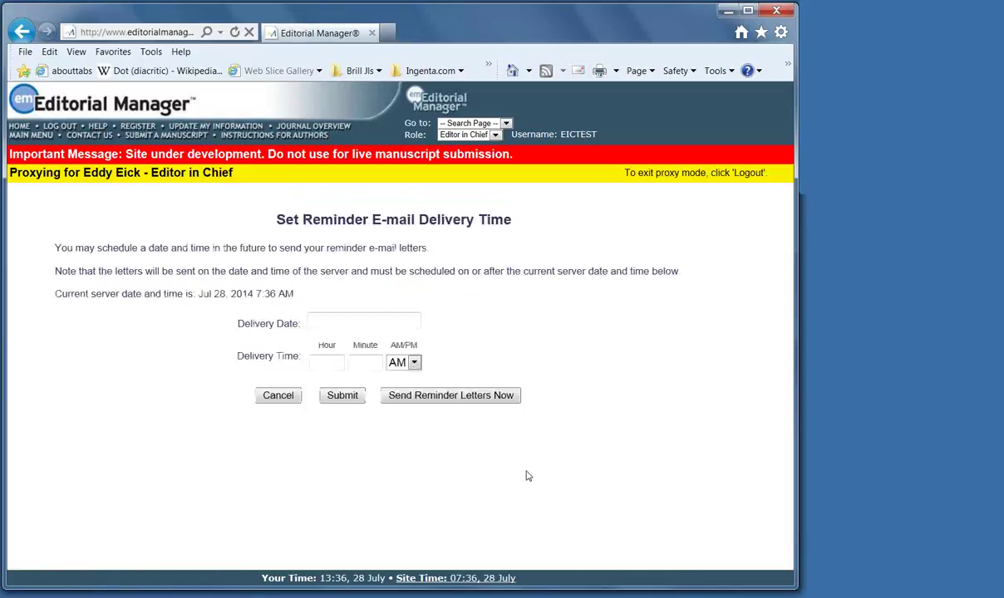
click(439, 389)
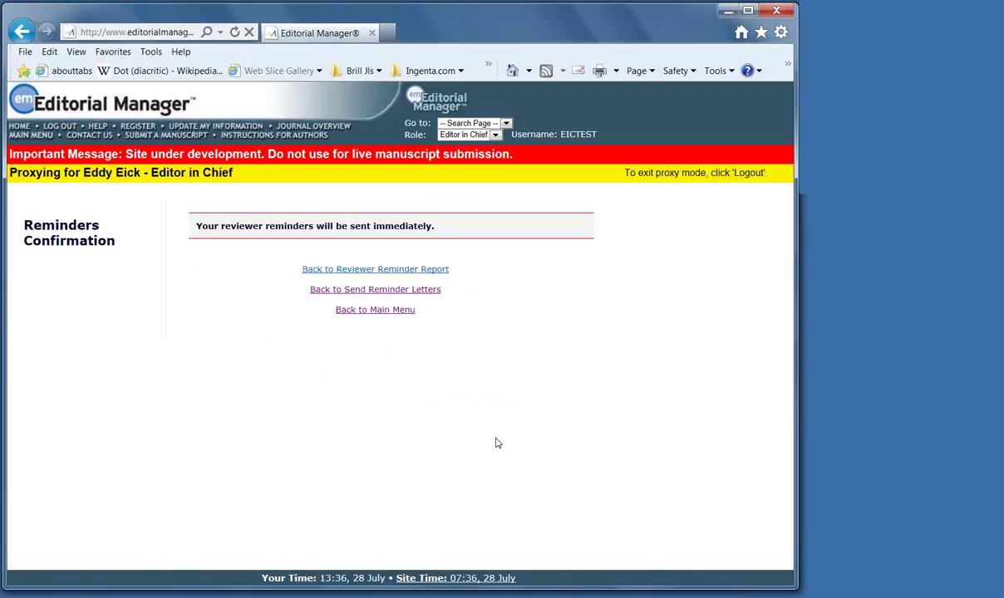
From View All Assigned Submissions, open the reviewer page for TEST-1026
click(373, 311)
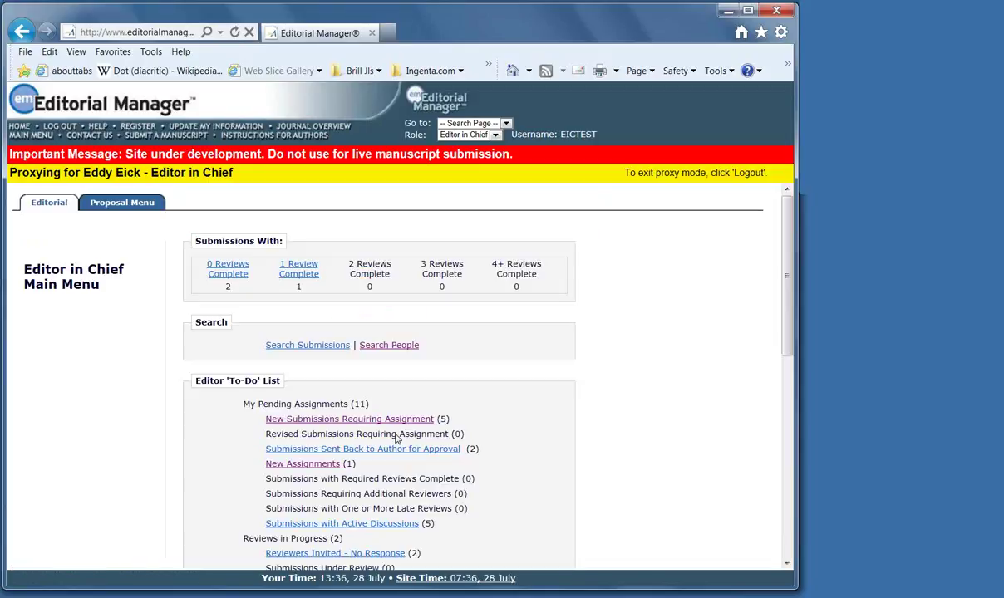
scroll(488, 429, down, 1)
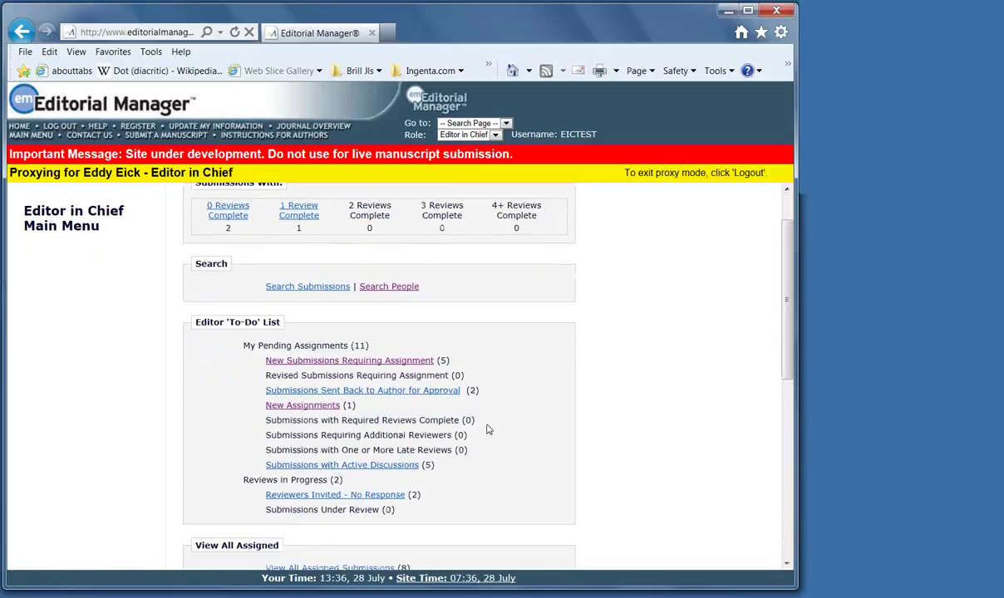
scroll(487, 430, down, 4)
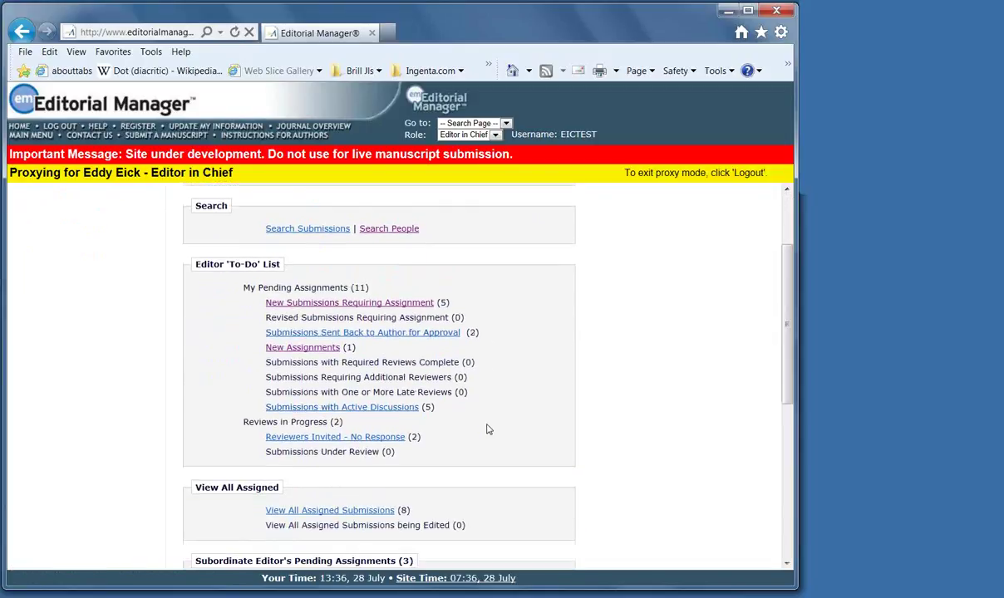
click(358, 341)
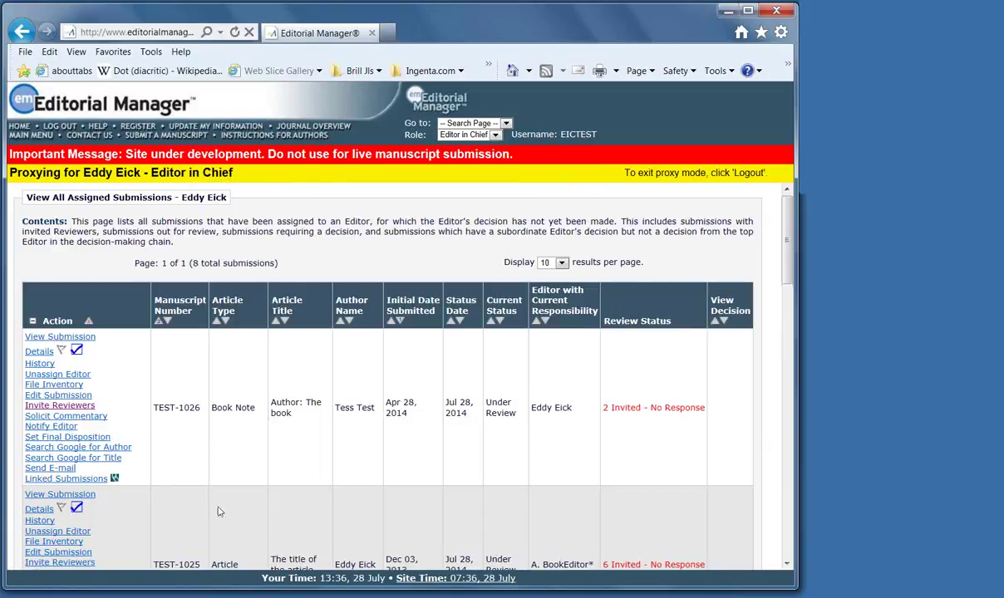
click(53, 406)
scroll(620, 426, down, 3)
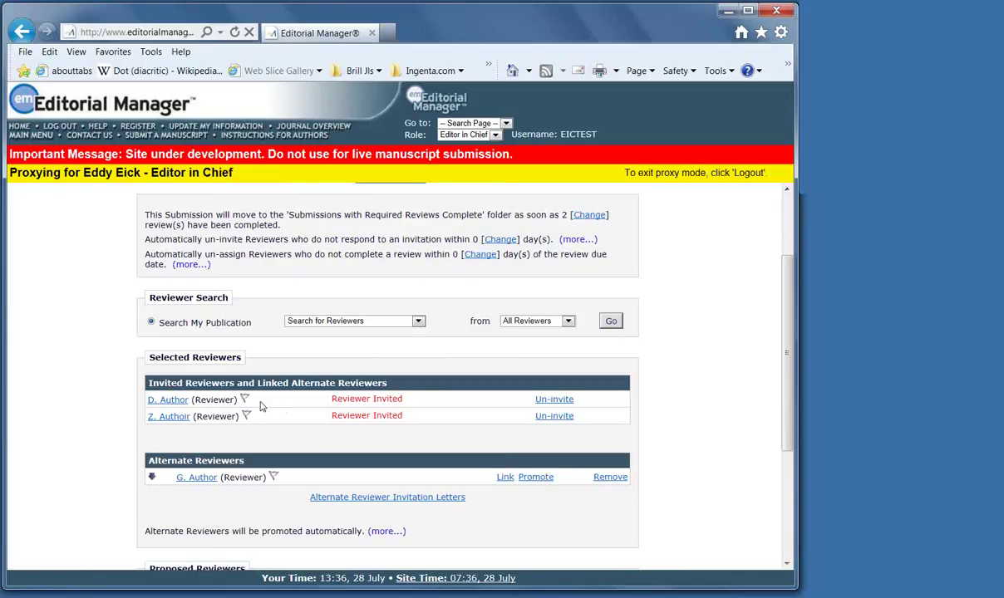
Un-invite the second invited reviewer of TEST-1026, sending a custom notice letter
click(554, 416)
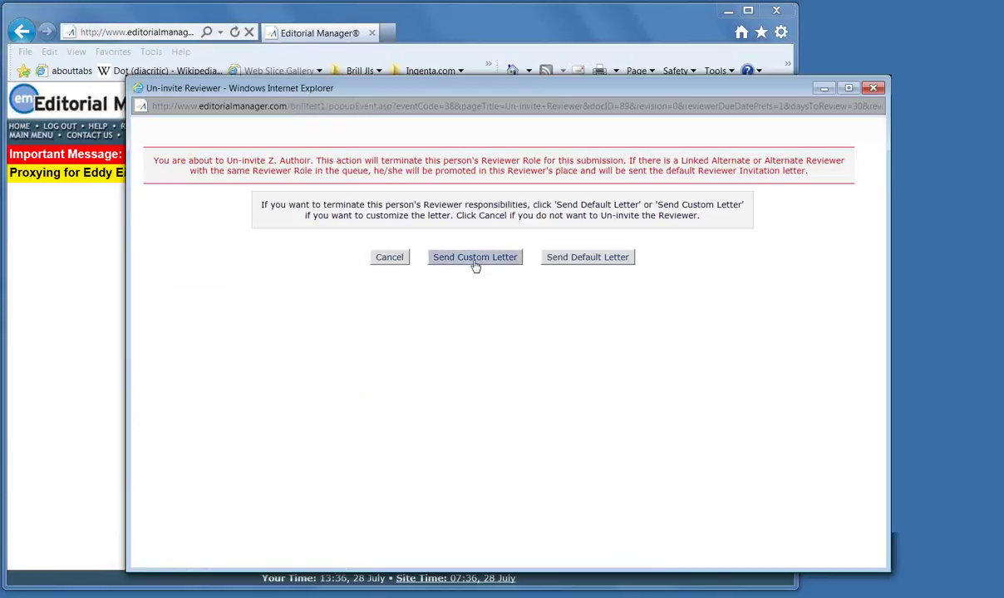
click(475, 258)
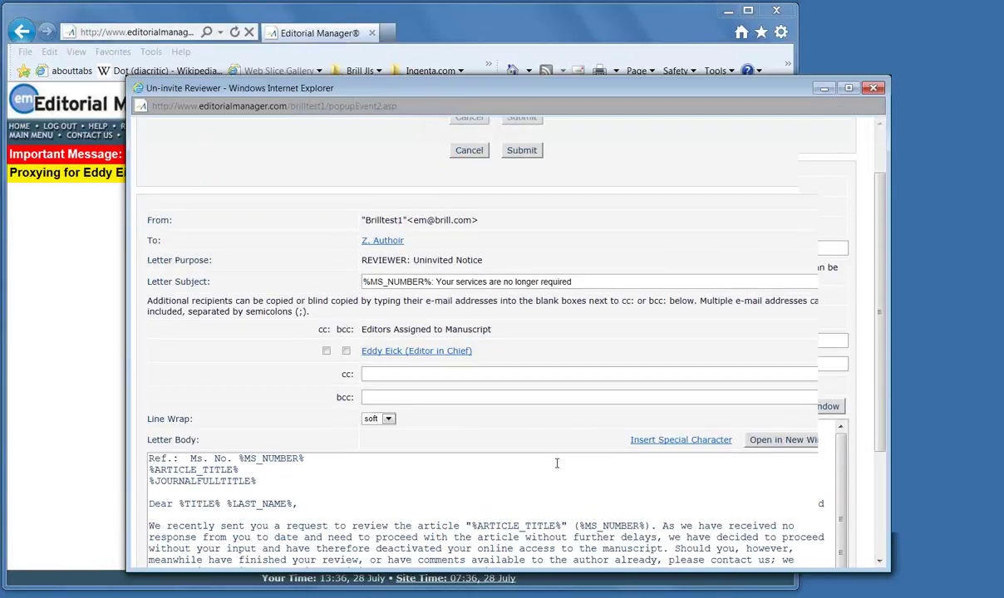
scroll(557, 462, down, 2)
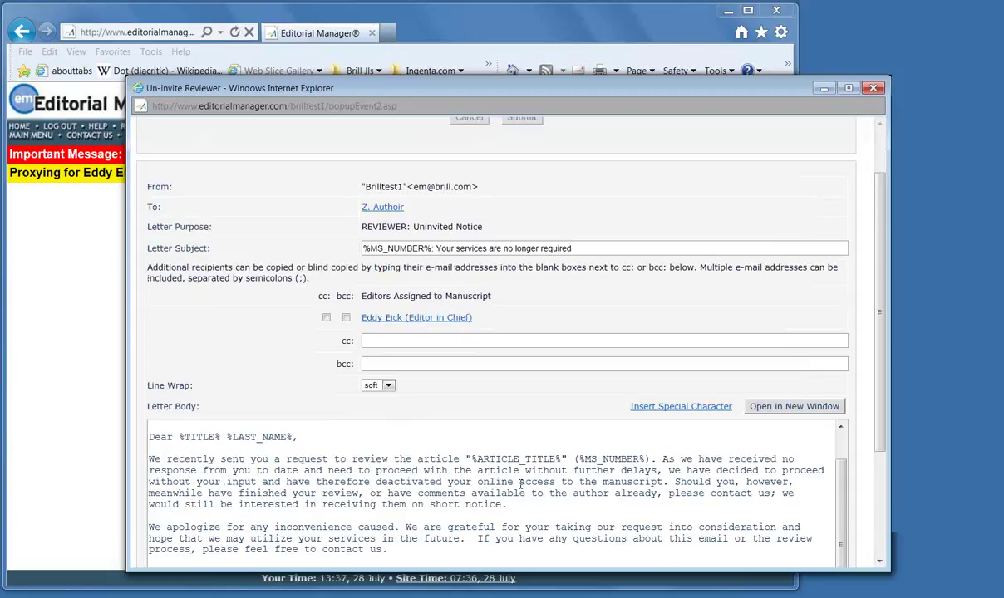
scroll(520, 485, down, 3)
scroll(521, 484, down, 3)
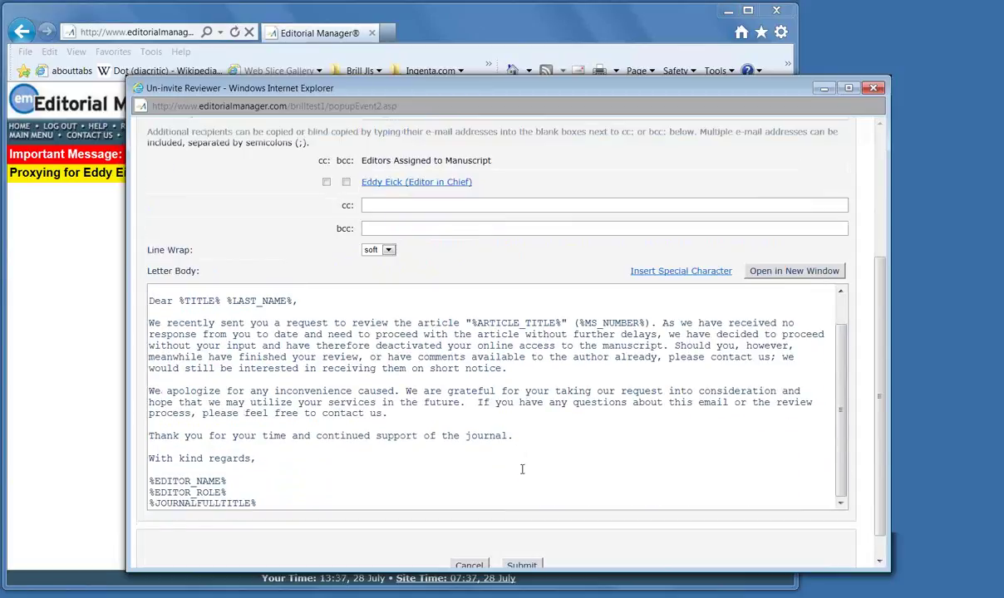
click(531, 538)
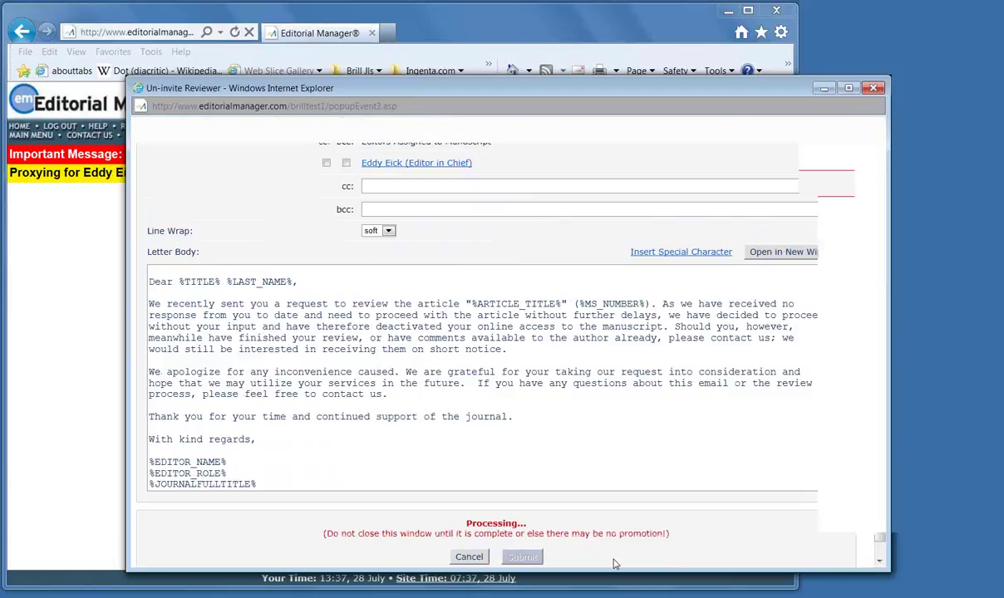
click(503, 233)
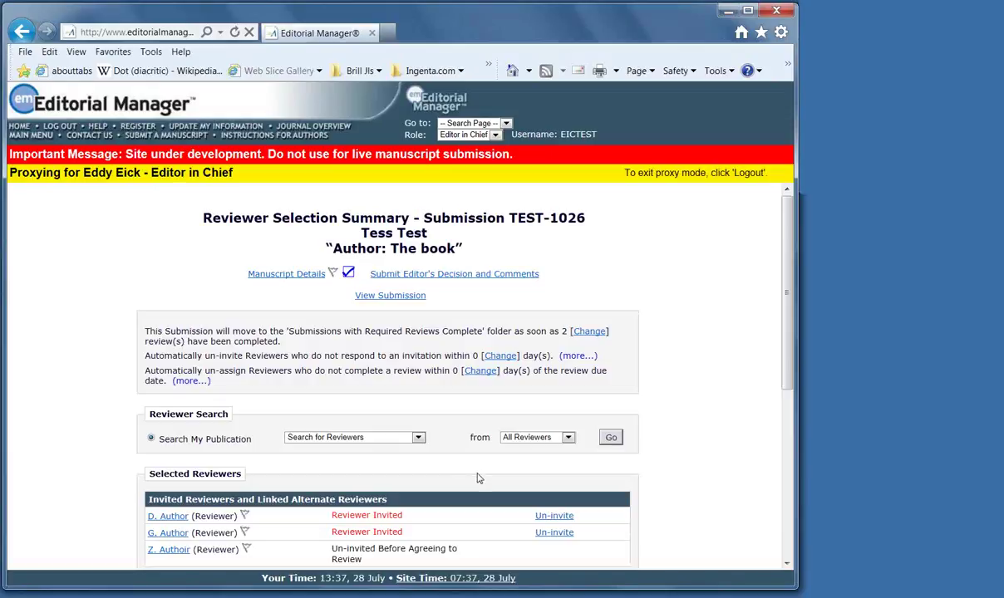
Scroll the TEST-1026 Reviewer Selection Summary to bring the second invited reviewer into view
scroll(476, 519, down, 1)
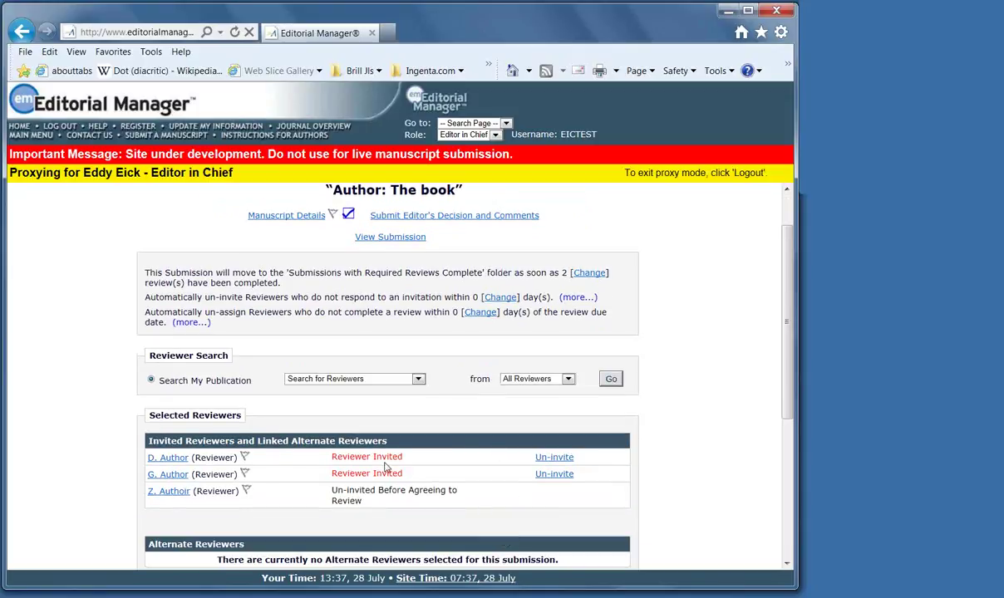
scroll(463, 505, down, 2)
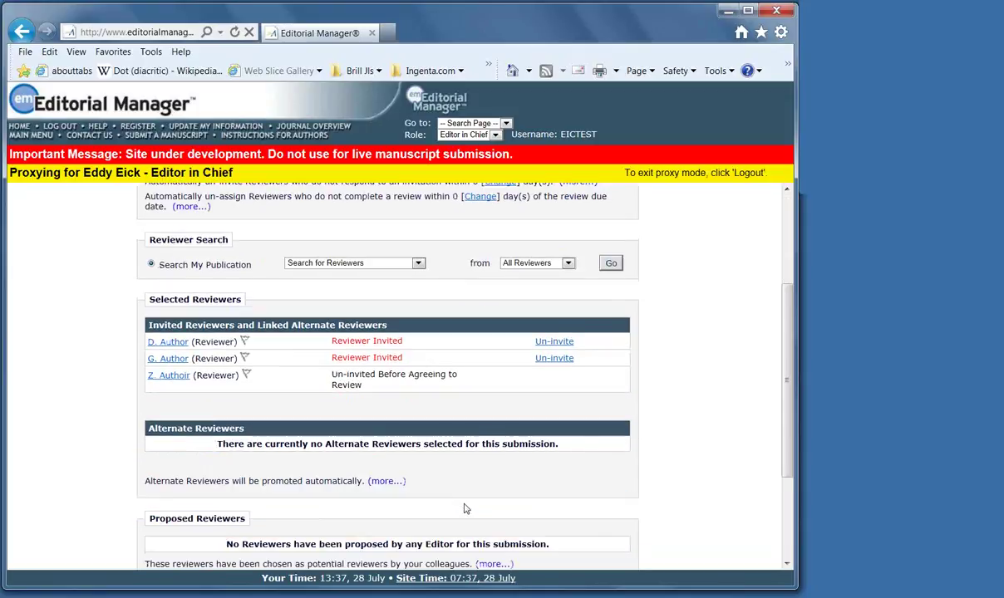
scroll(463, 509, up, 2)
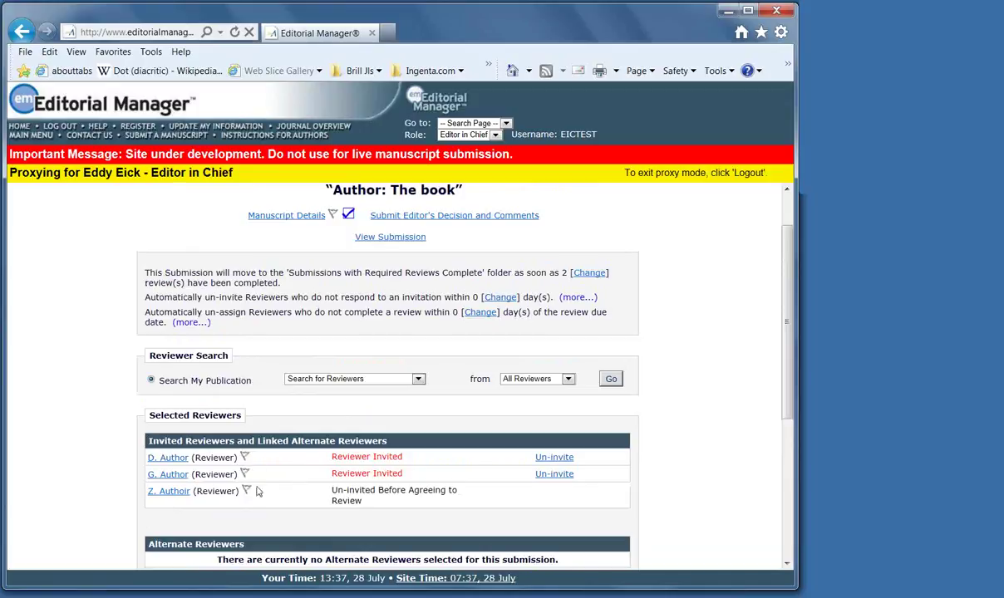
Un-invite the two remaining TEST-1026 reviewers, sending the default un-invitation letter to each
click(554, 475)
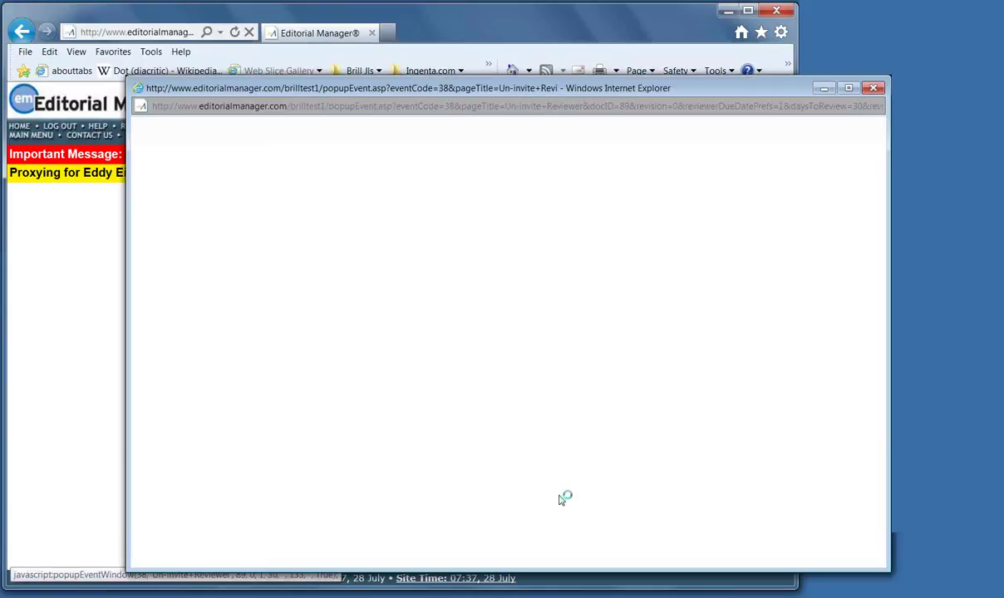
click(589, 262)
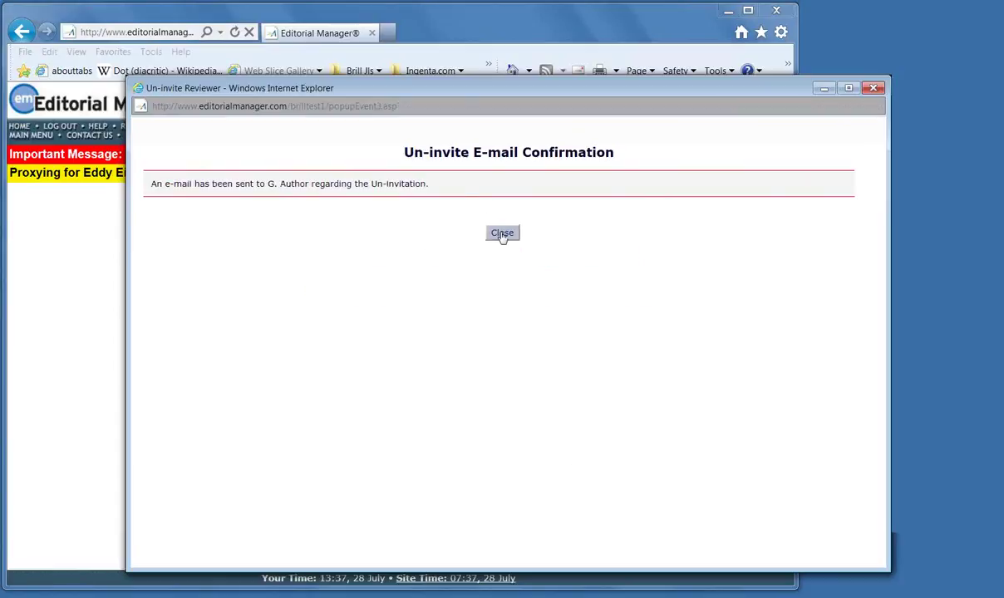
click(503, 235)
click(549, 475)
click(572, 259)
click(502, 232)
Change the required number of completed reviews to 0, save it, and reload the summary
click(655, 394)
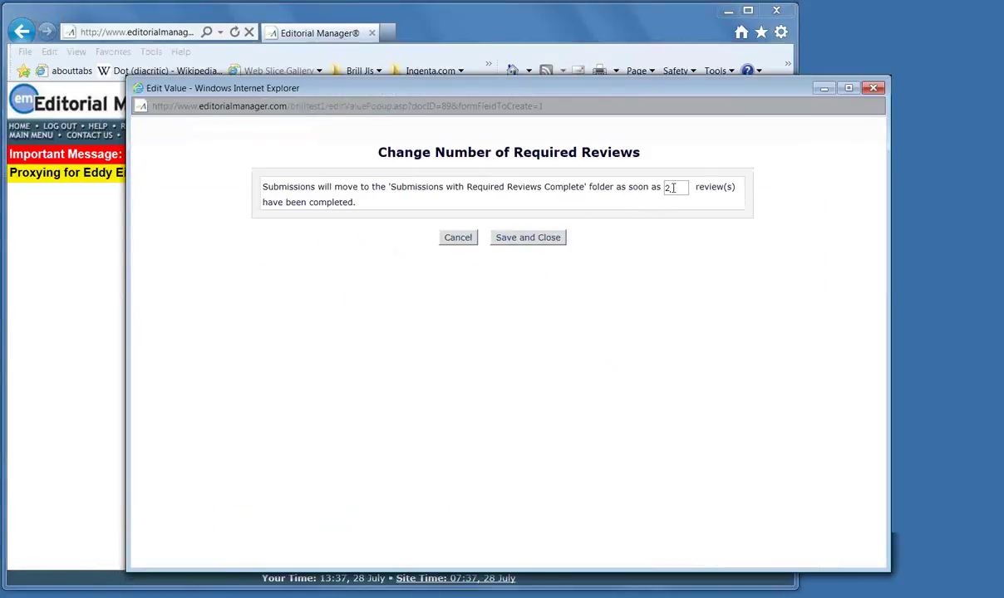
click(674, 188)
text(0)
click(529, 239)
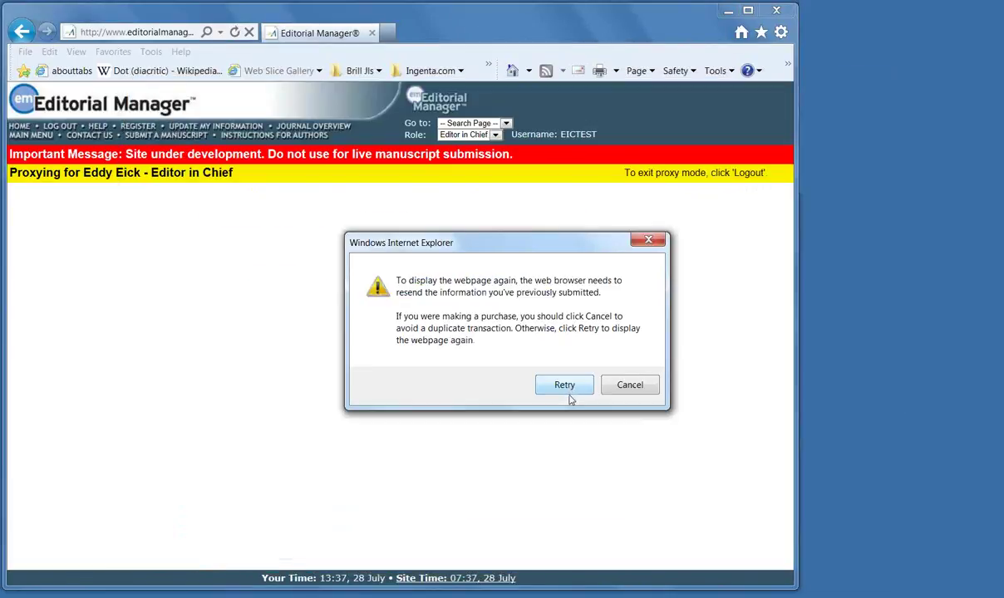
click(570, 387)
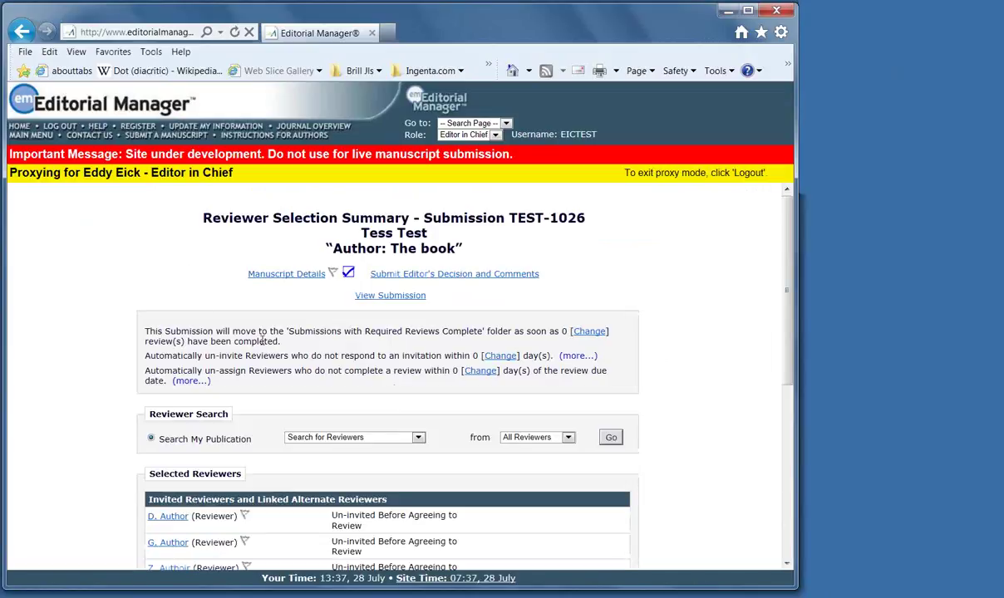
scroll(488, 405, down, 3)
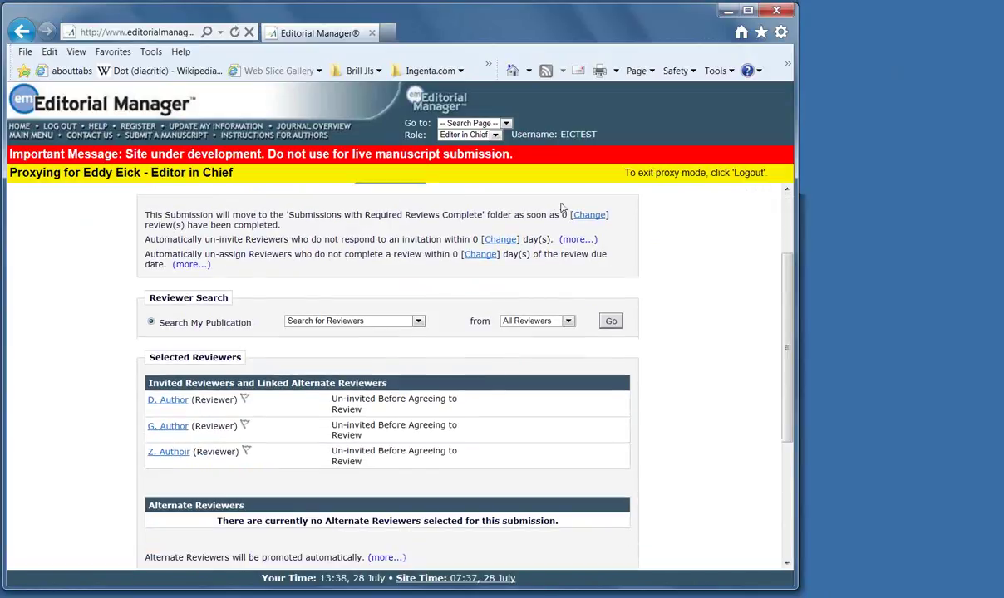
scroll(465, 432, down, 6)
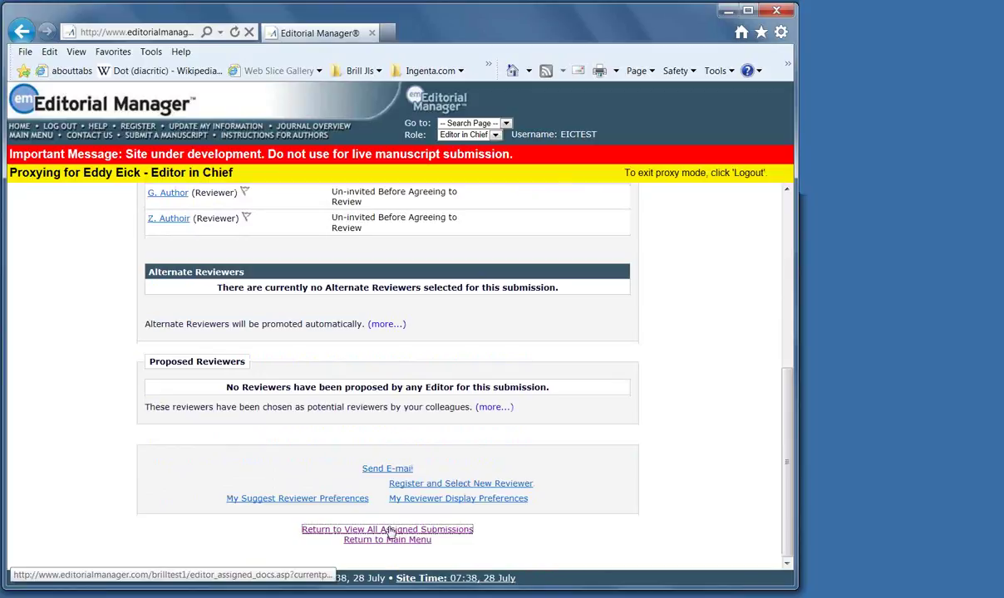
Return to the Main Menu and list Submissions with Required Reviews Complete
click(390, 530)
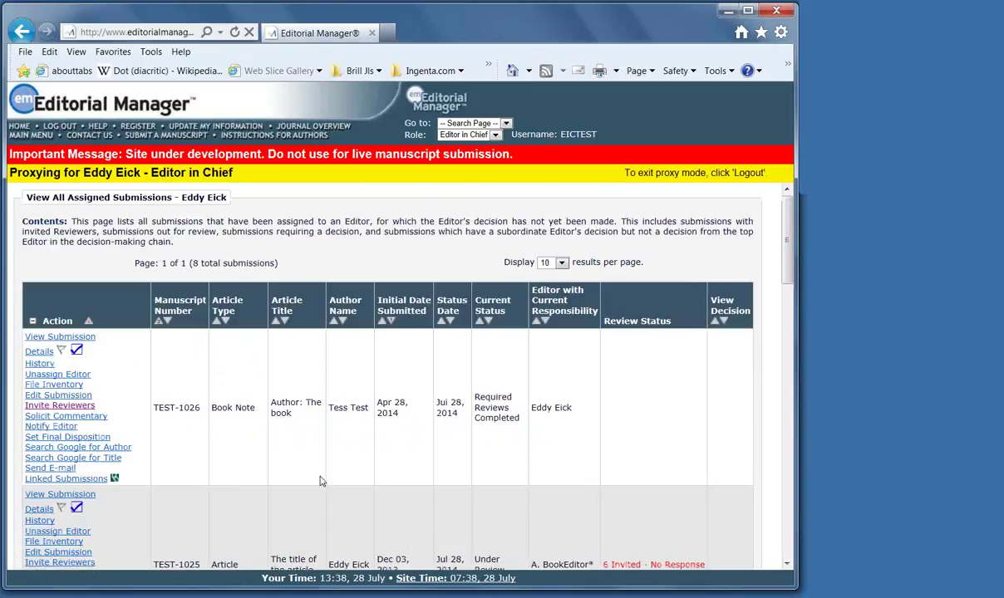
click(281, 323)
scroll(495, 421, down, 3)
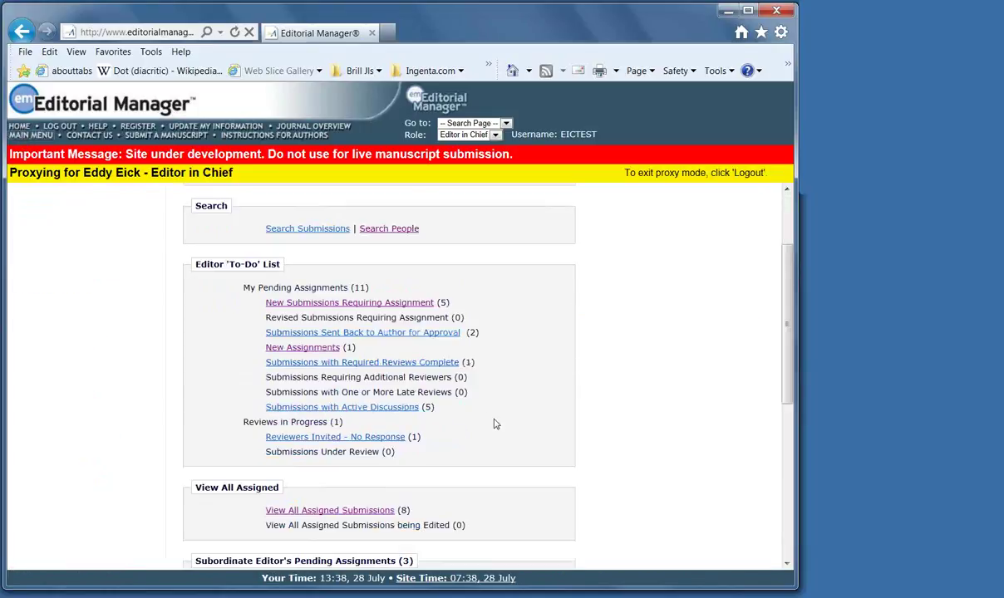
drag(478, 362, 256, 360)
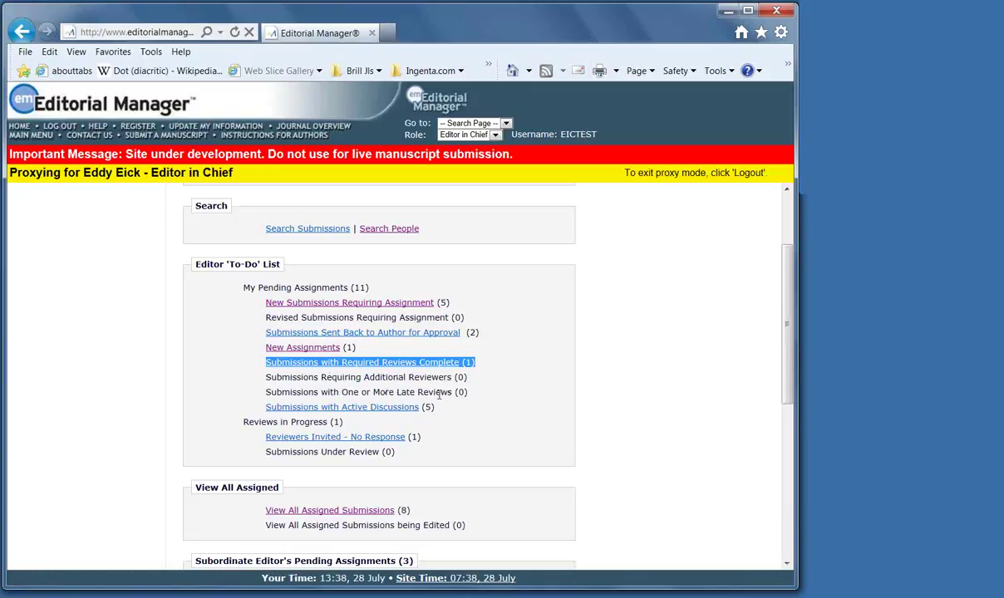
click(363, 368)
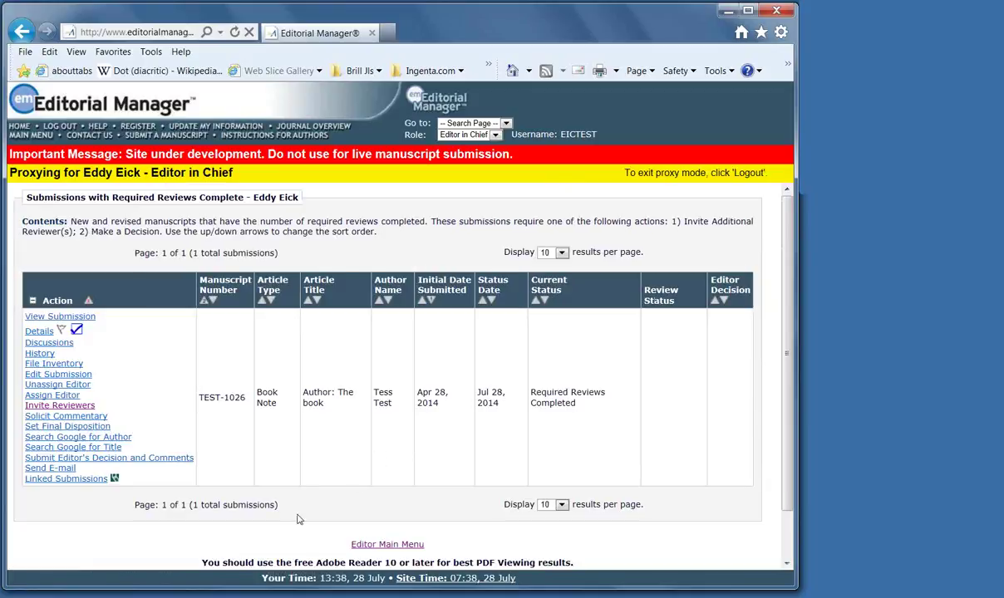
drag(195, 457, 28, 462)
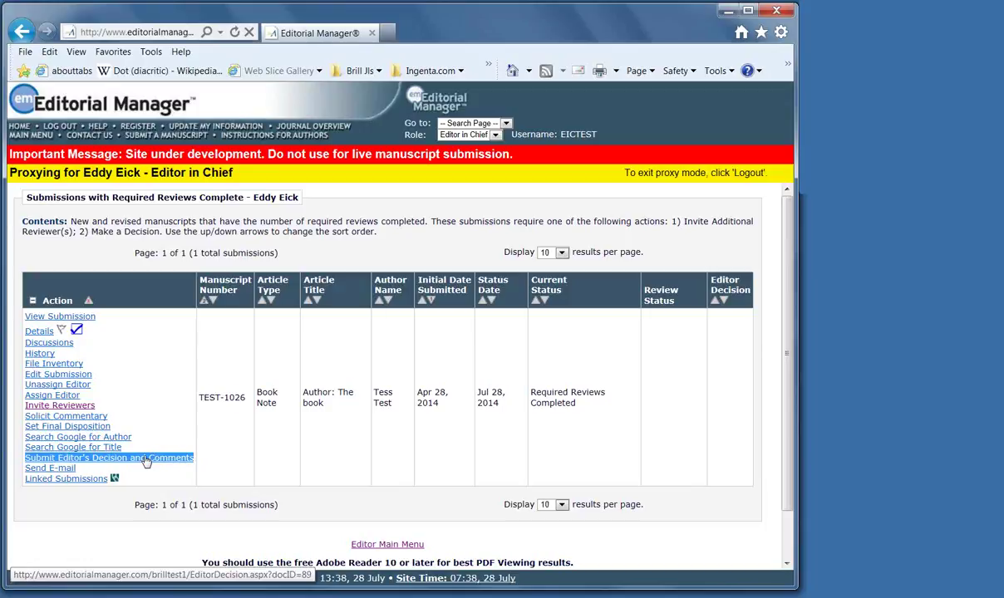
Draft a Major Revision decision for TEST-1026 with comments to the author, then proceed
click(146, 458)
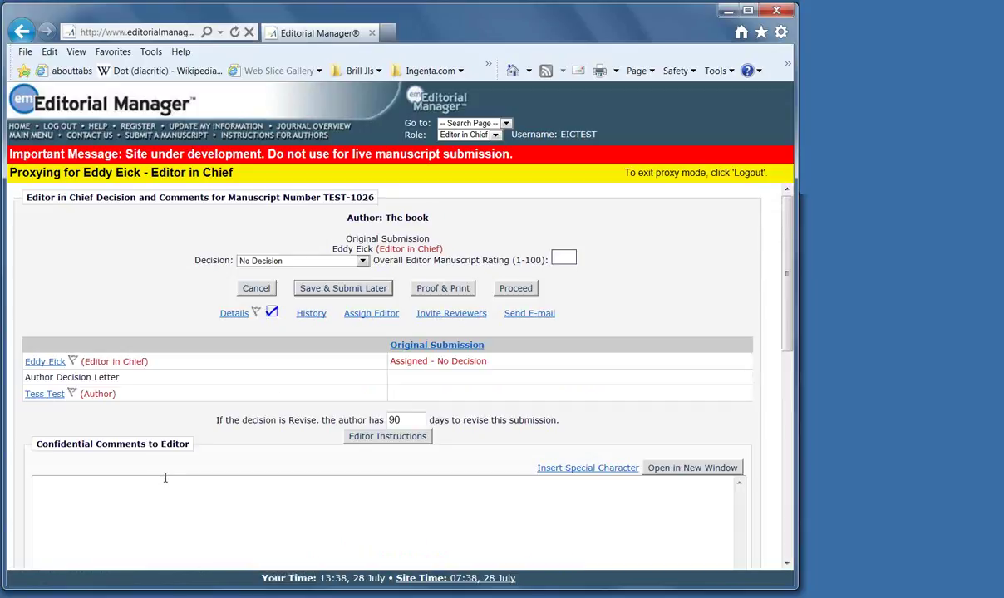
click(353, 261)
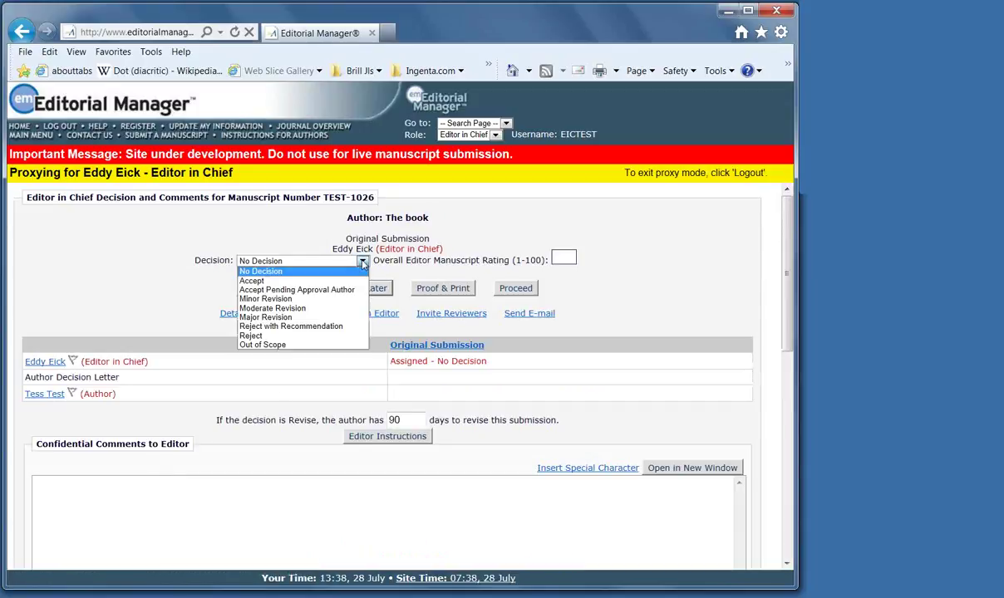
click(311, 318)
scroll(96, 465, down, 2)
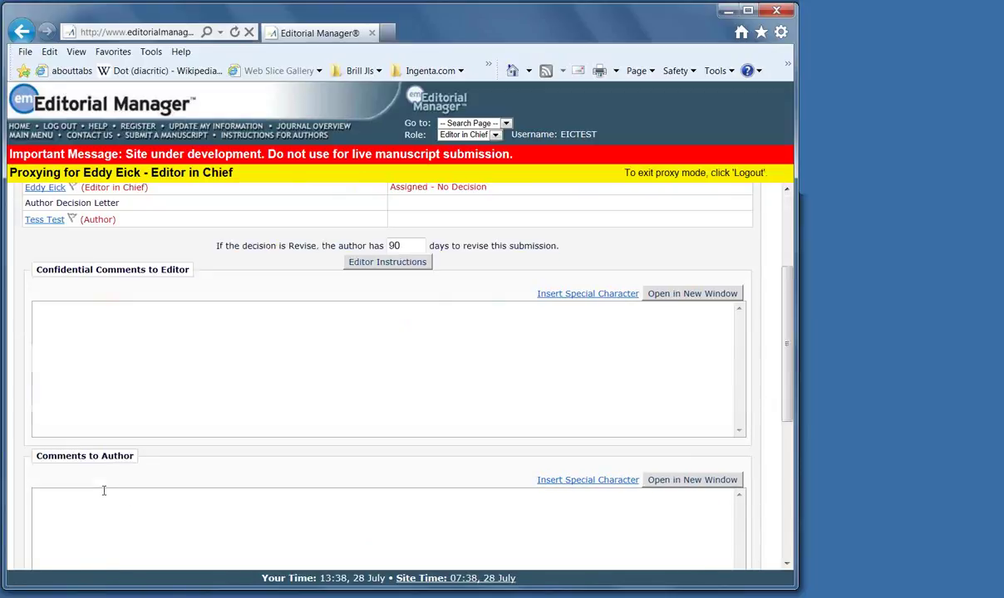
click(56, 309)
click(43, 492)
text(thmmmmmmmmmmmmmmmmmmmmmmmmmmmmmmmmmmmmmmmmmmmmmmmm)
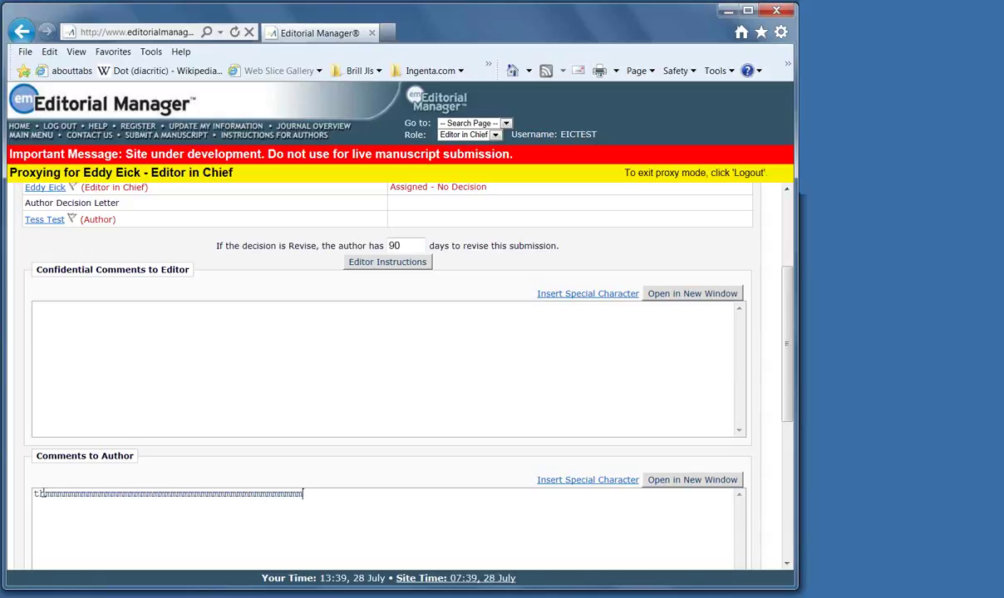
scroll(257, 531, down, 5)
click(513, 536)
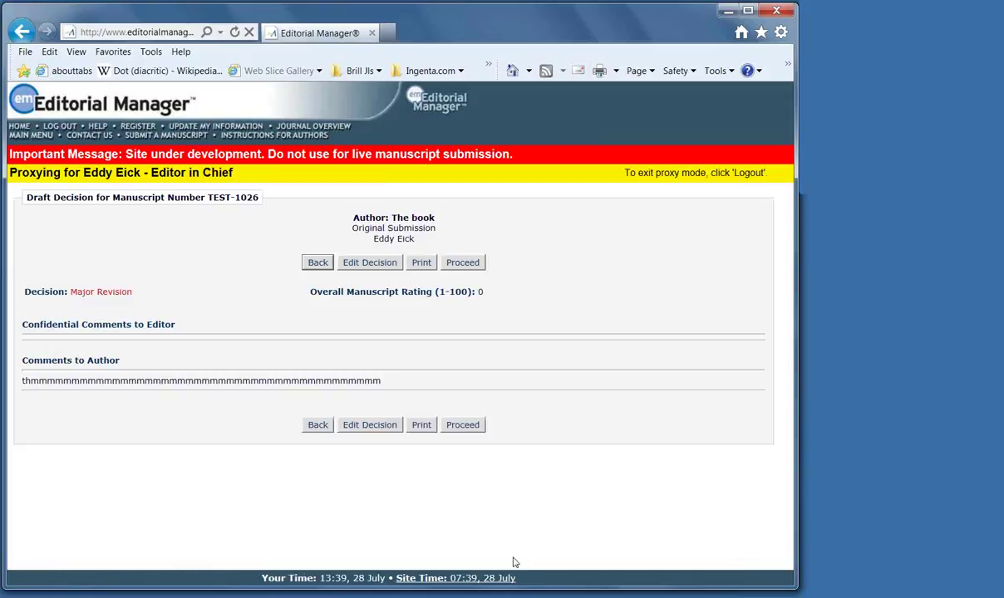
Review and send the 'TEST-1026: Please revise your manuscript' letter to the author
click(463, 428)
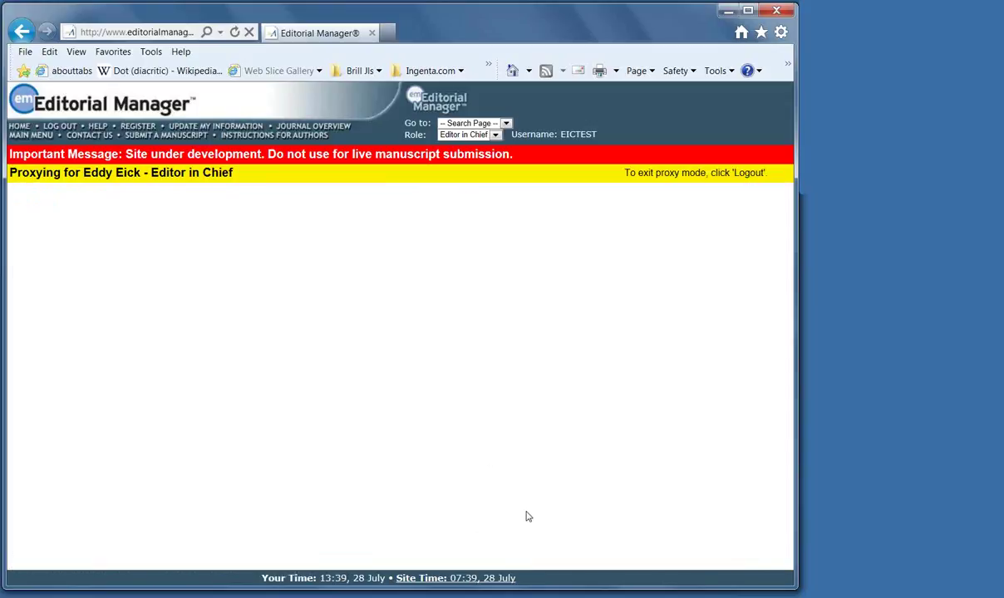
scroll(641, 497, down, 3)
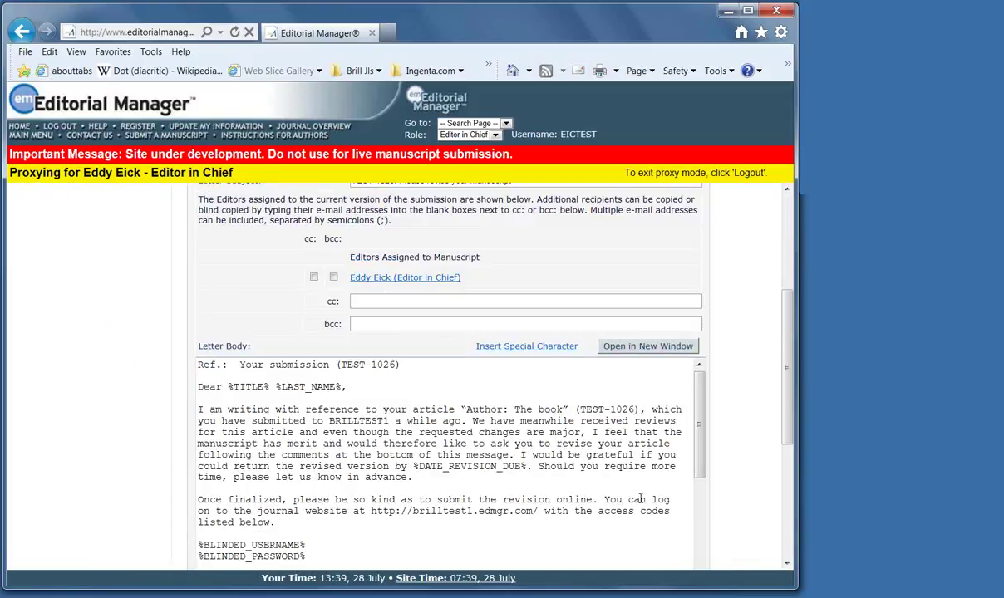
scroll(641, 498, down, 3)
scroll(734, 485, down, 1)
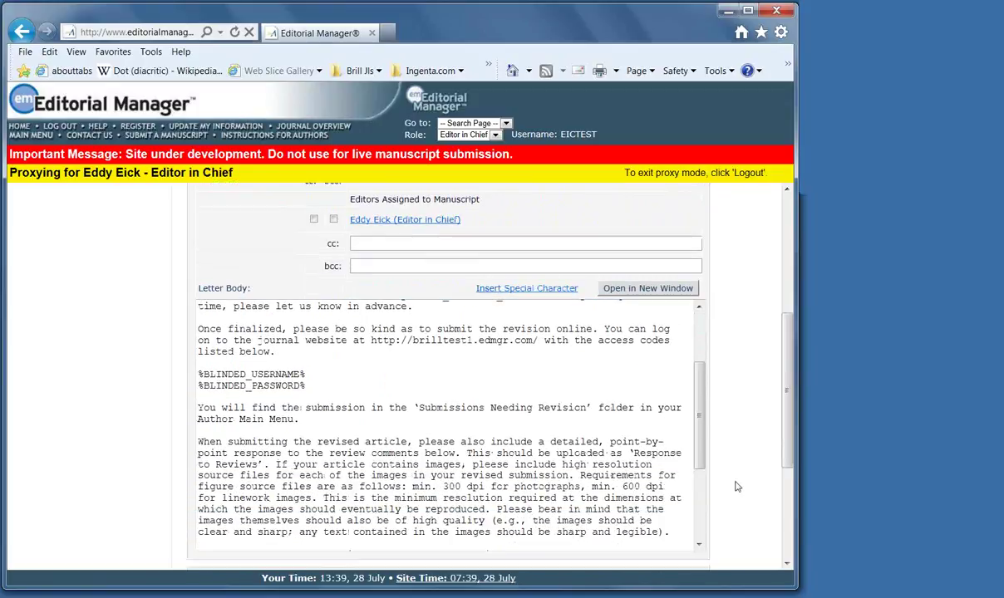
scroll(736, 486, down, 1)
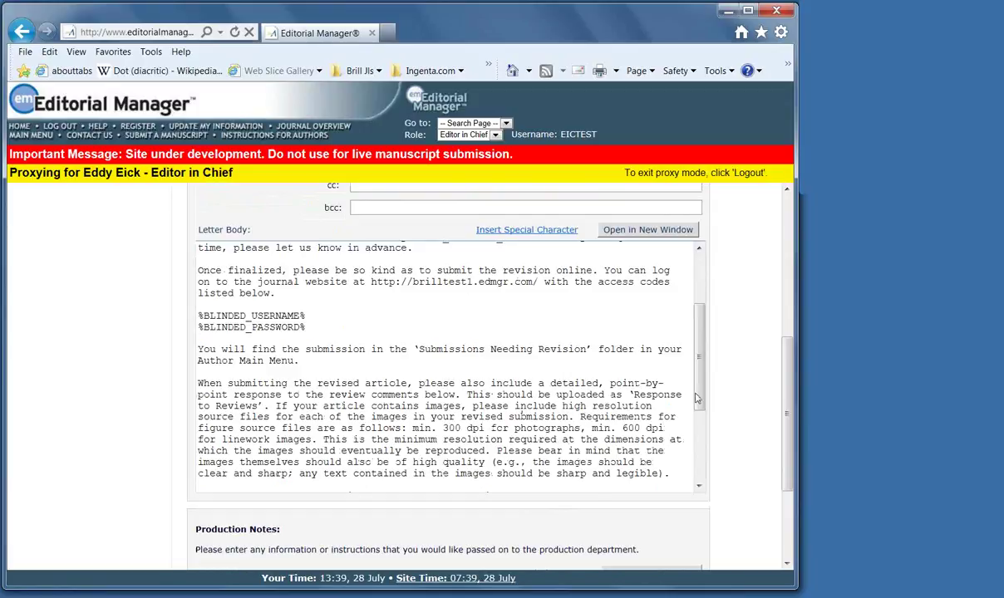
drag(698, 407, 698, 480)
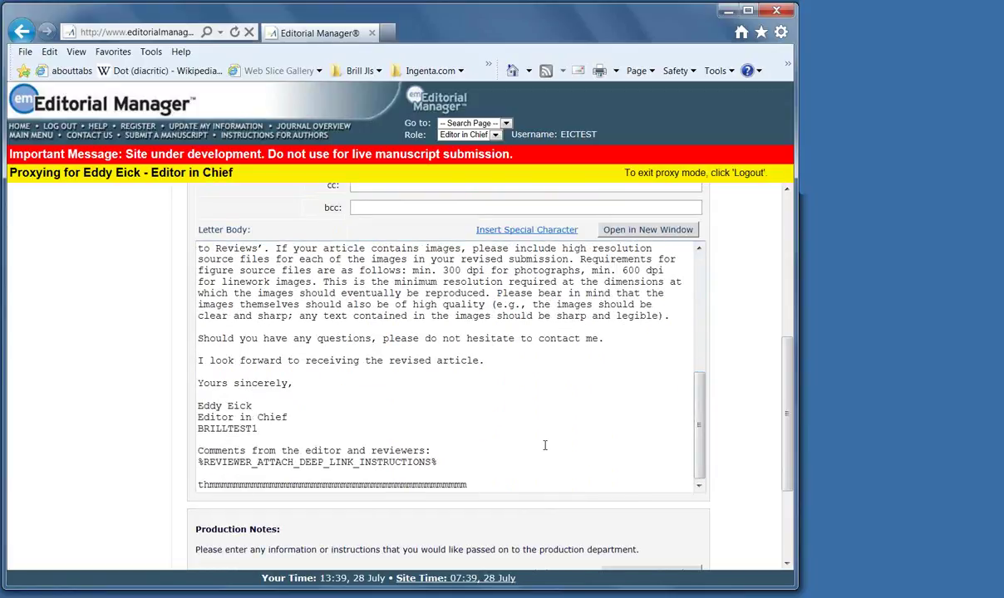
scroll(517, 420, down, 3)
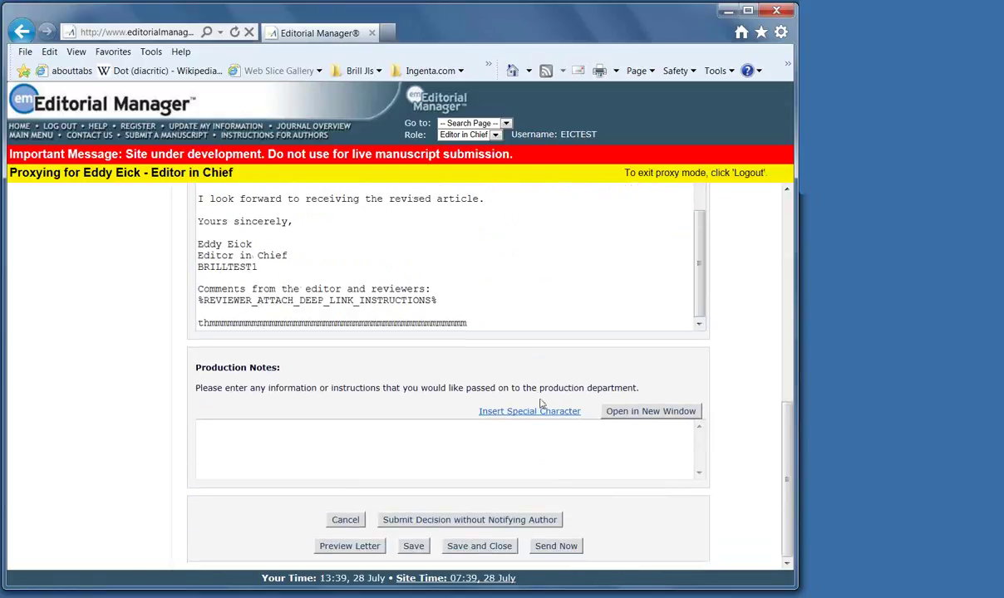
scroll(636, 482, up, 3)
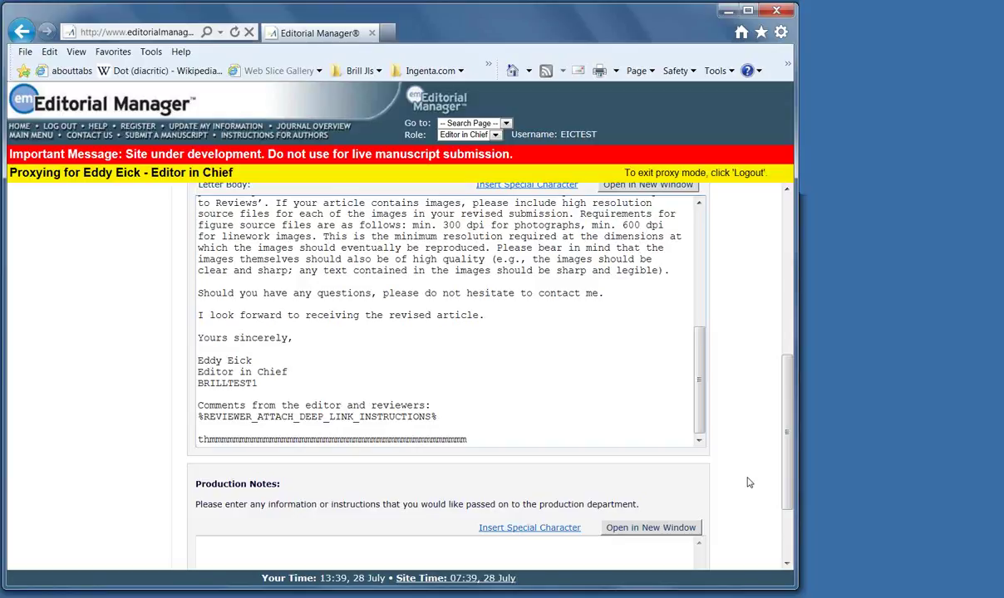
scroll(734, 486, down, 3)
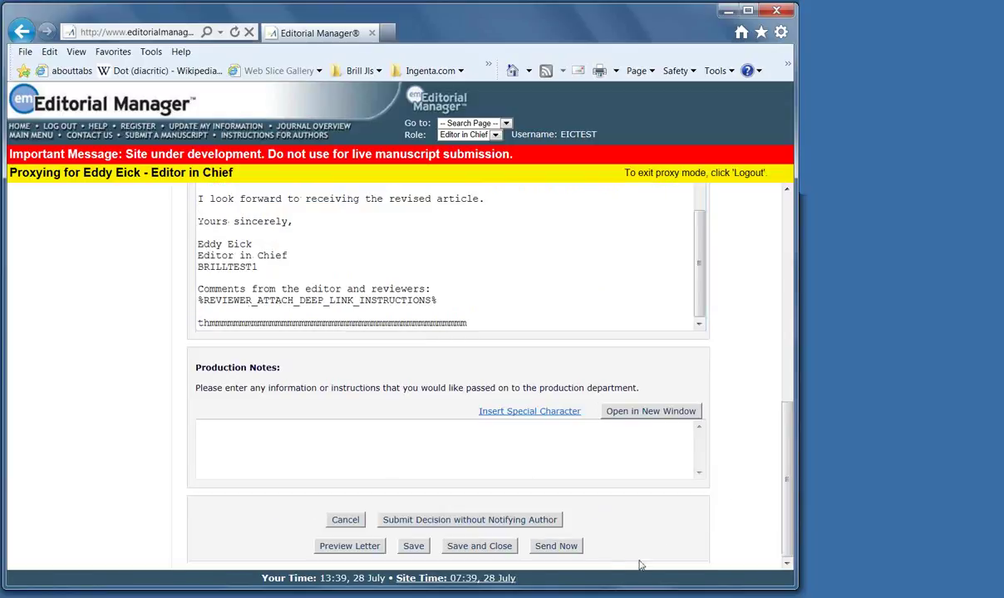
click(558, 548)
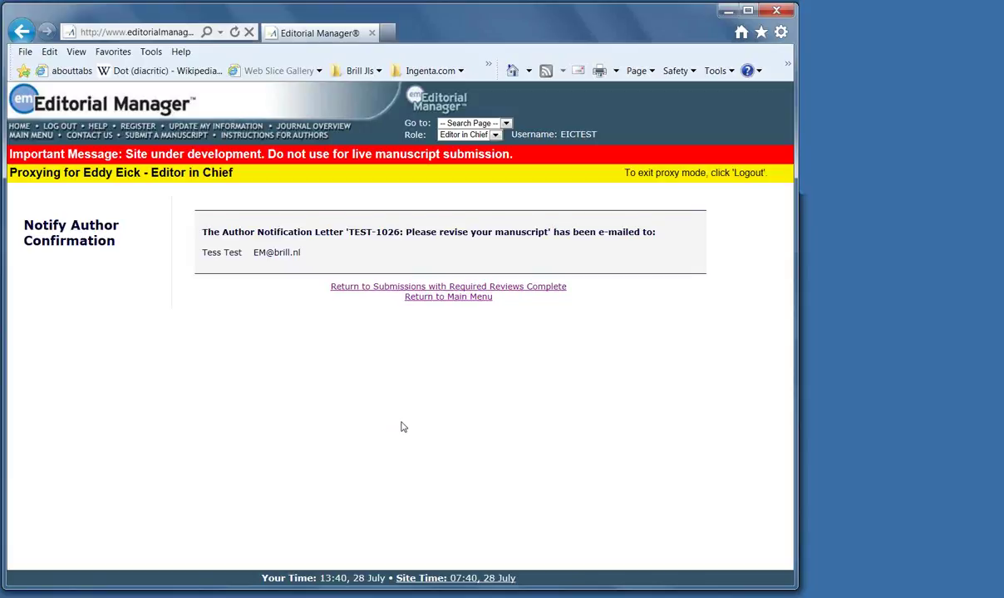
Go back to the Main Menu and list all submissions with an editor's decision
click(34, 135)
scroll(464, 424, down, 3)
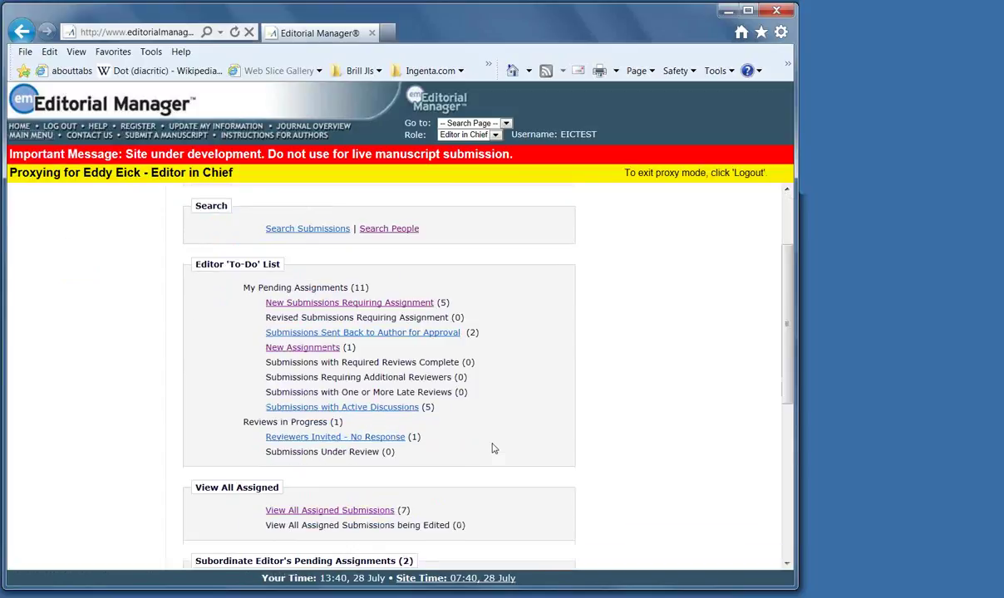
scroll(492, 448, down, 3)
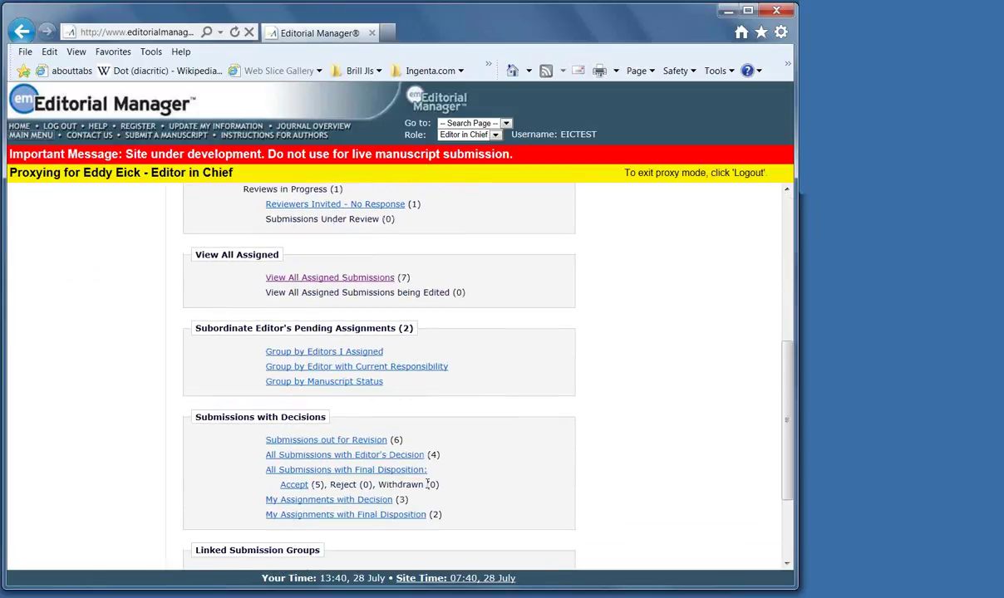
click(353, 455)
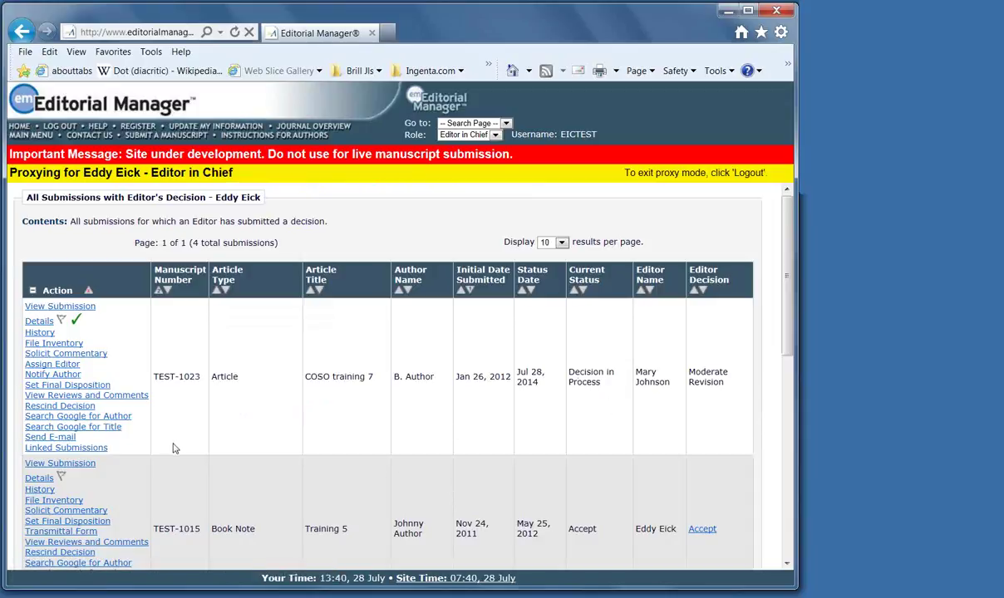
scroll(222, 405, down, 1)
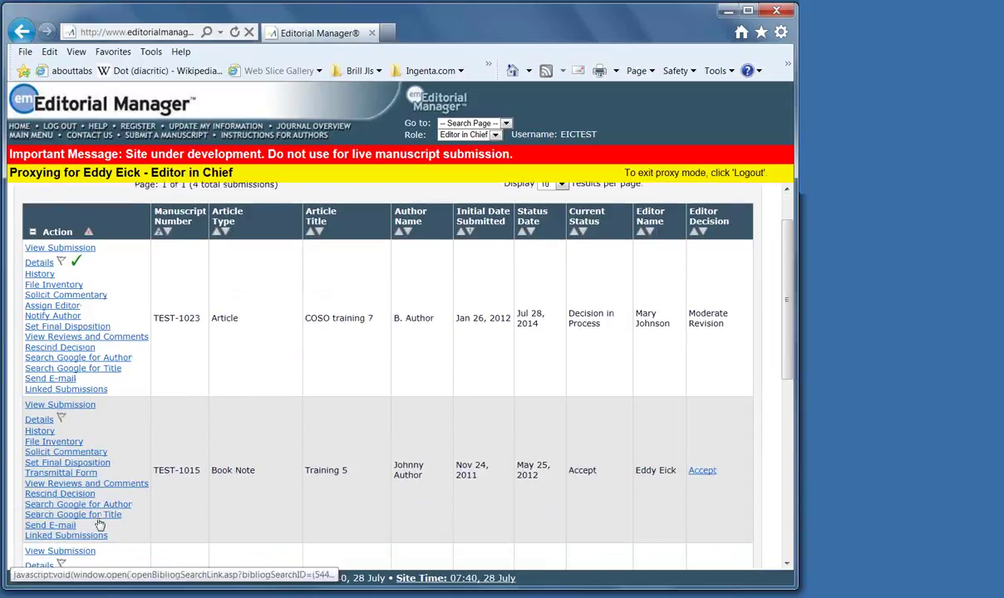
E-mail the 'TEST-1023: Please revise your manuscript' Moderate Revision letter to its author
click(54, 317)
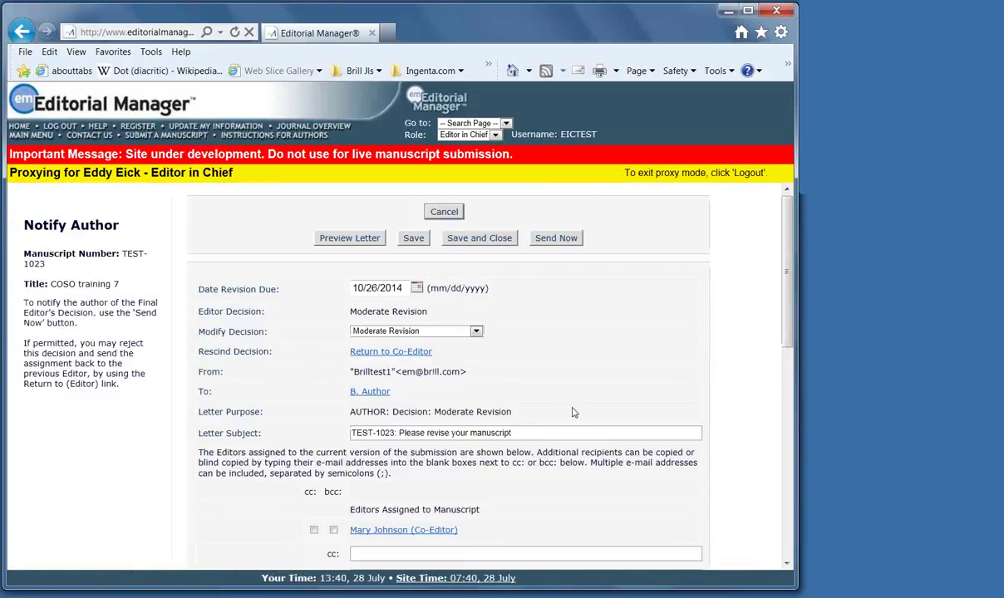
scroll(573, 415, down, 8)
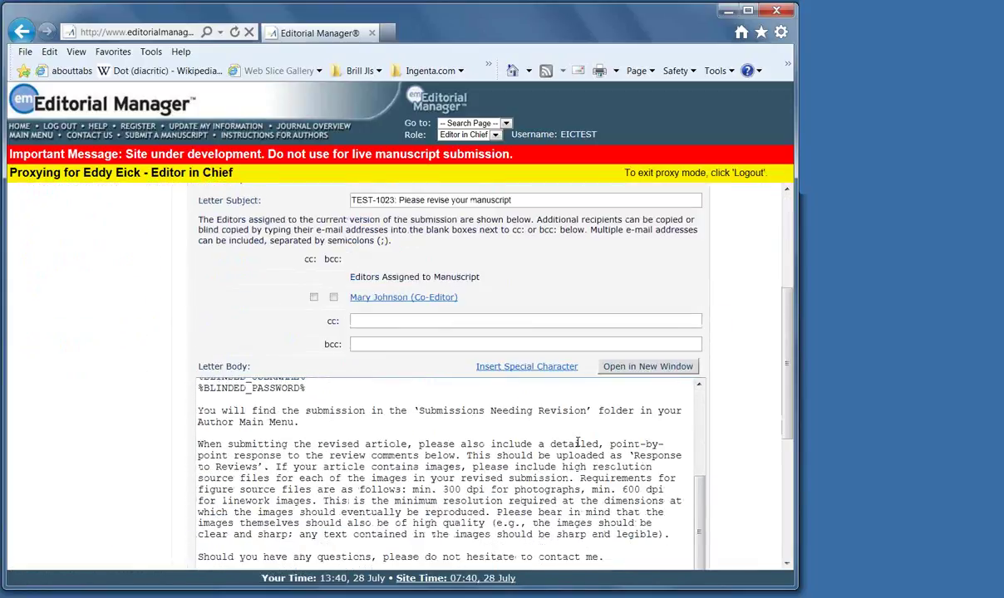
scroll(578, 442, down, 8)
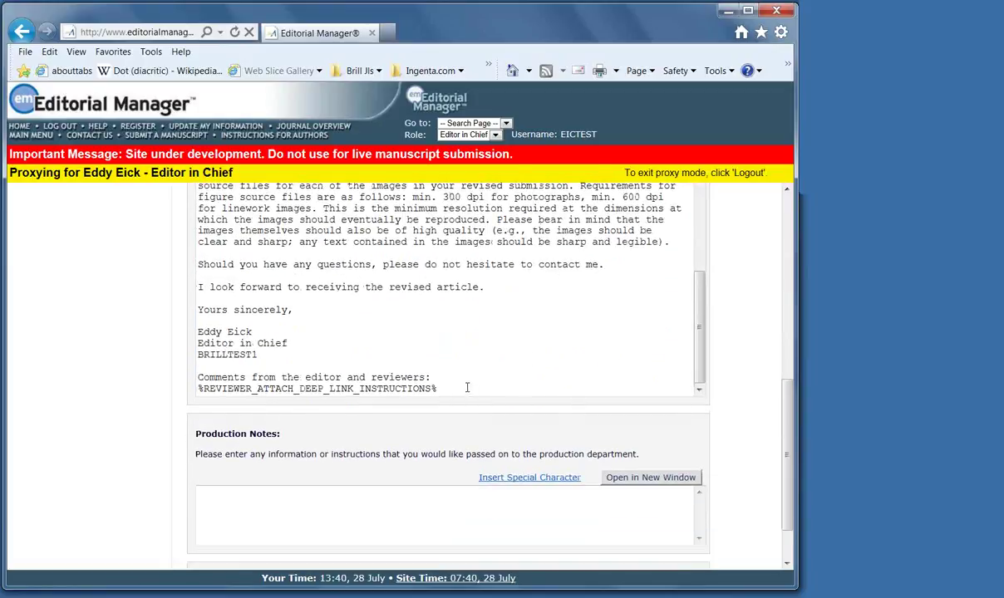
scroll(499, 370, down, 1)
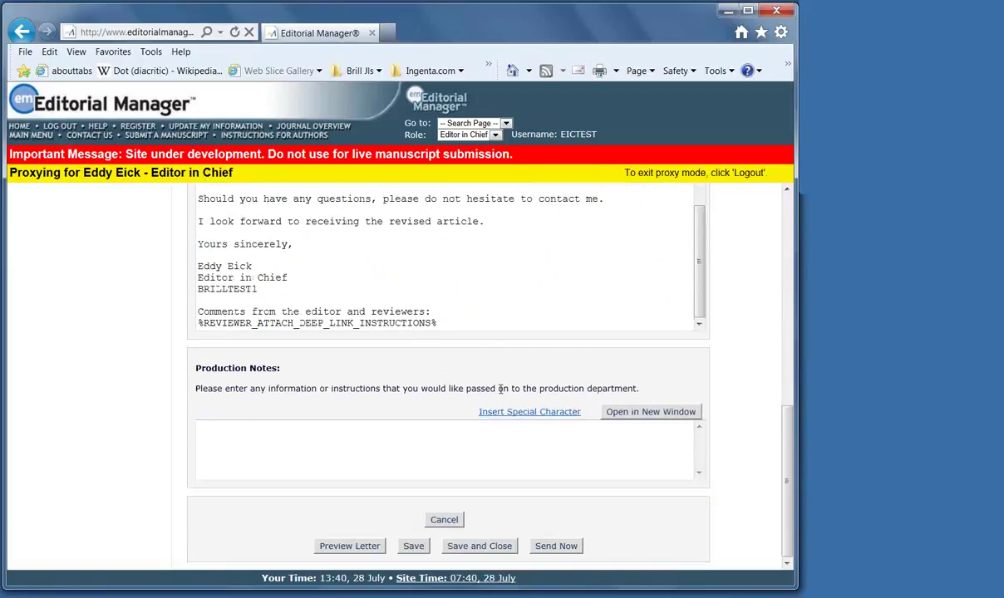
click(561, 547)
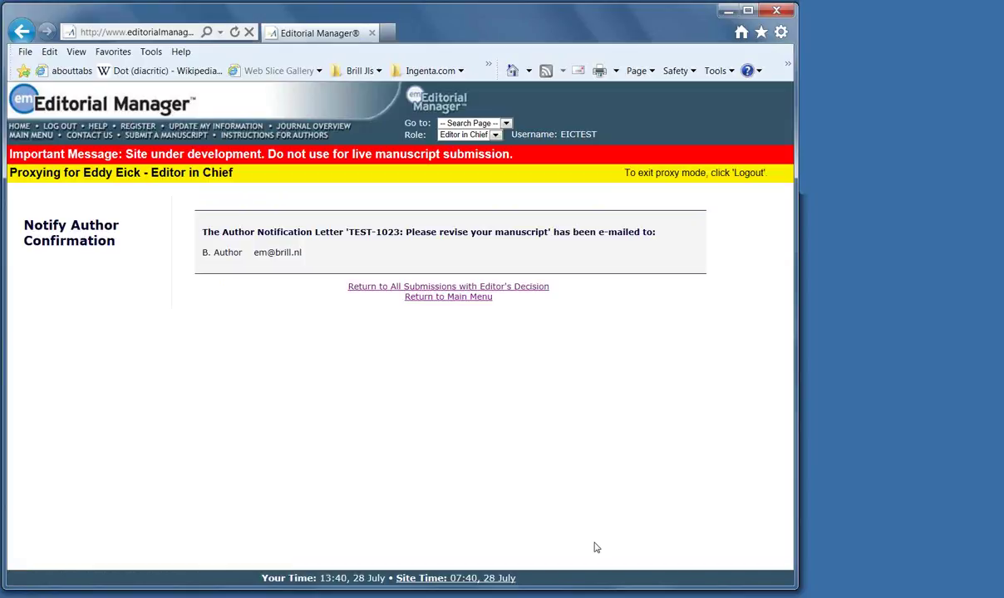
Set the final disposition of TEST-1015 'Training 5' to Accept and proceed
click(450, 288)
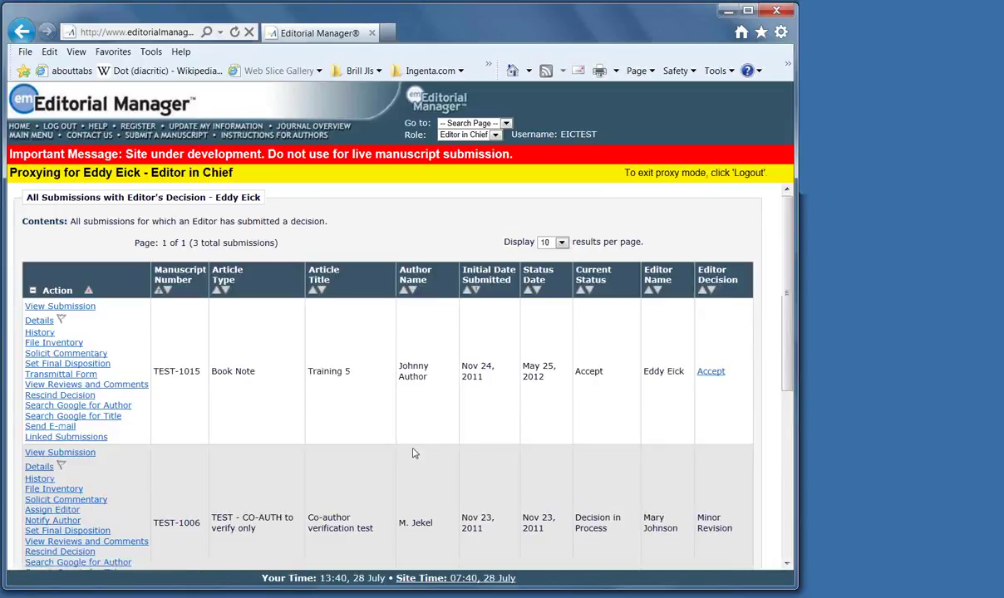
scroll(415, 453, down, 1)
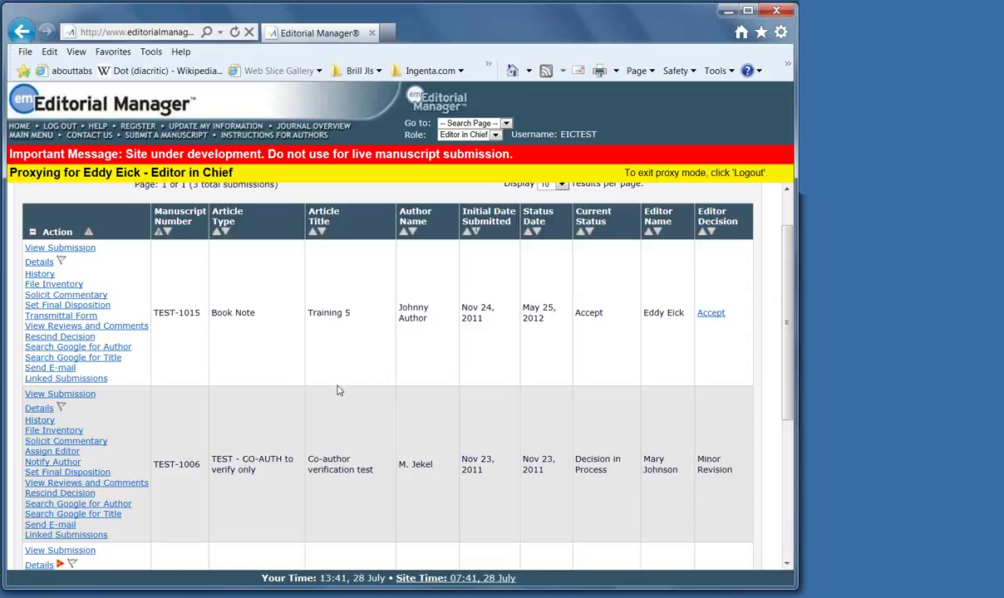
click(79, 304)
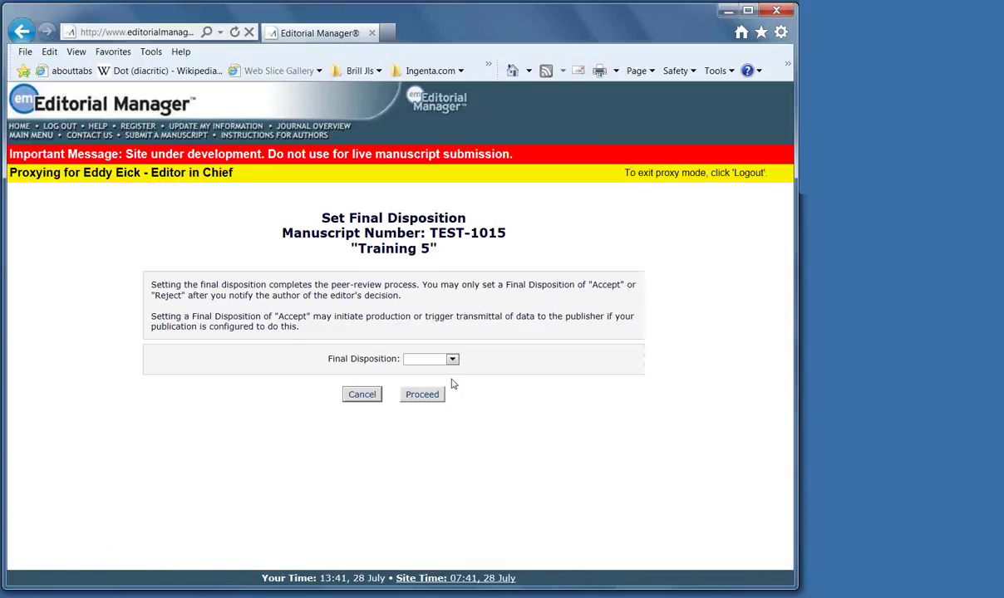
click(452, 359)
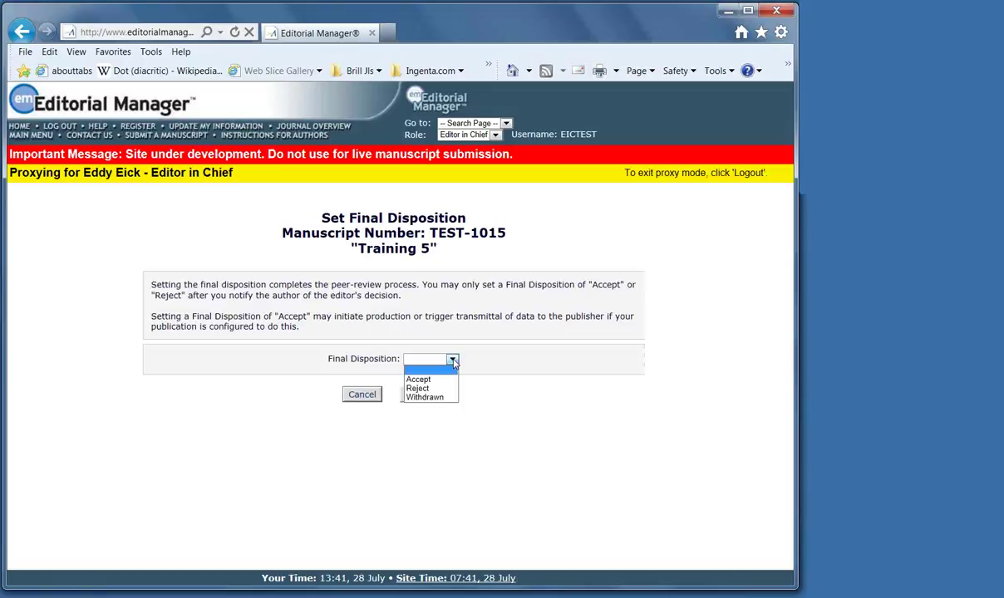
click(420, 379)
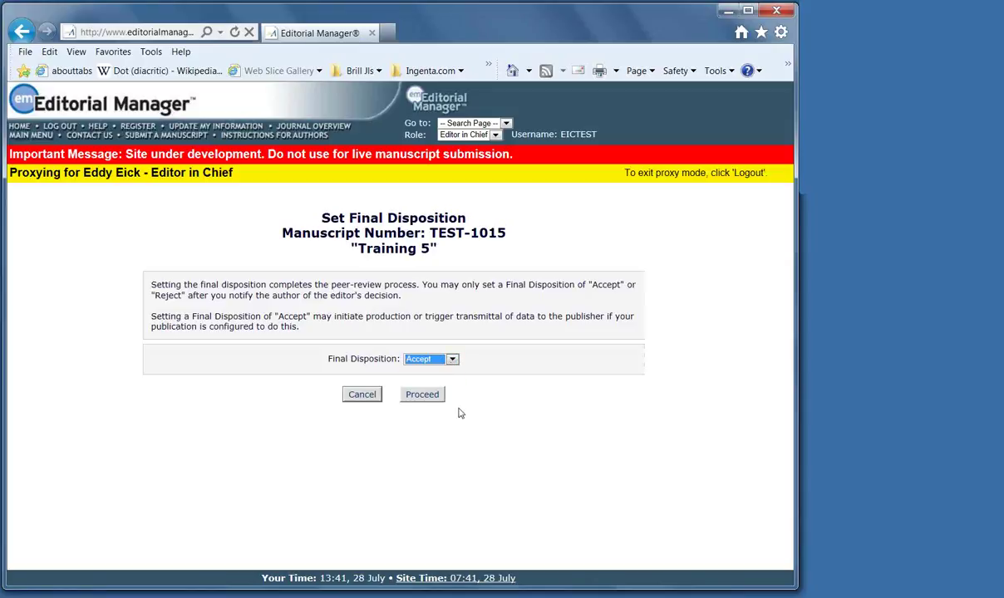
click(421, 395)
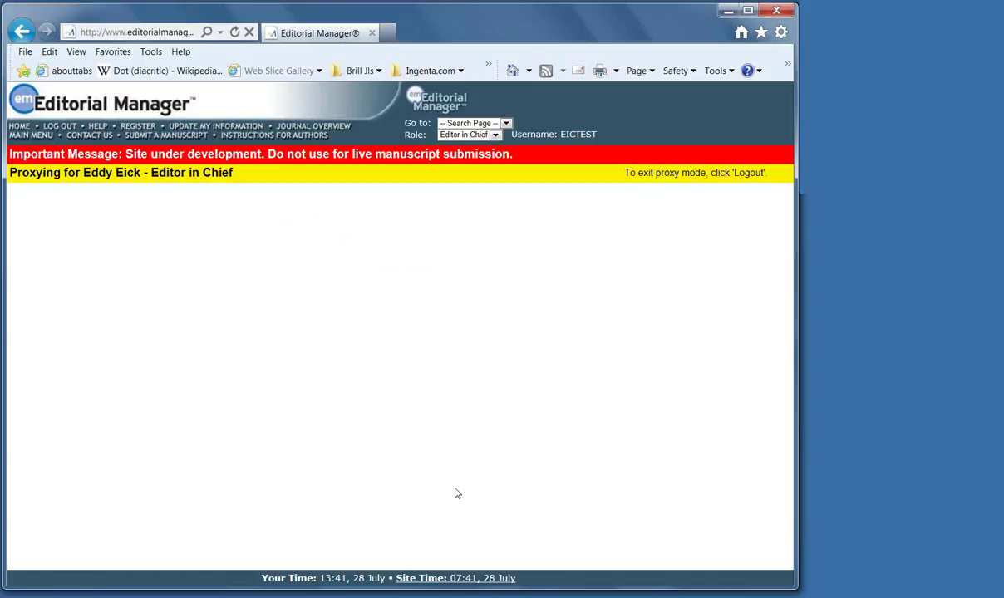
Go through the TEST-1015 transmittal form's publication fields and submit it
scroll(455, 494, down, 5)
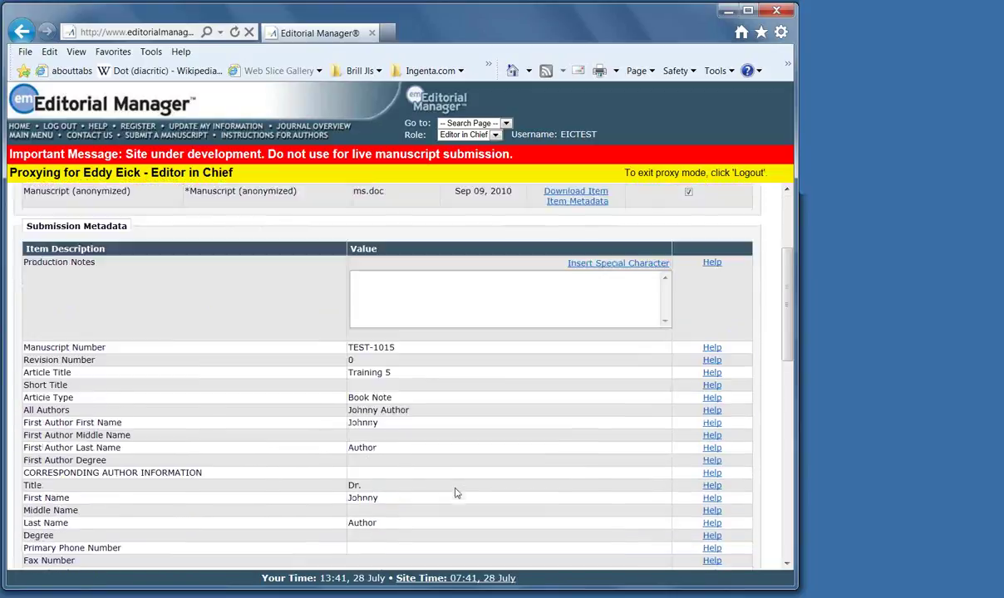
scroll(455, 494, down, 6)
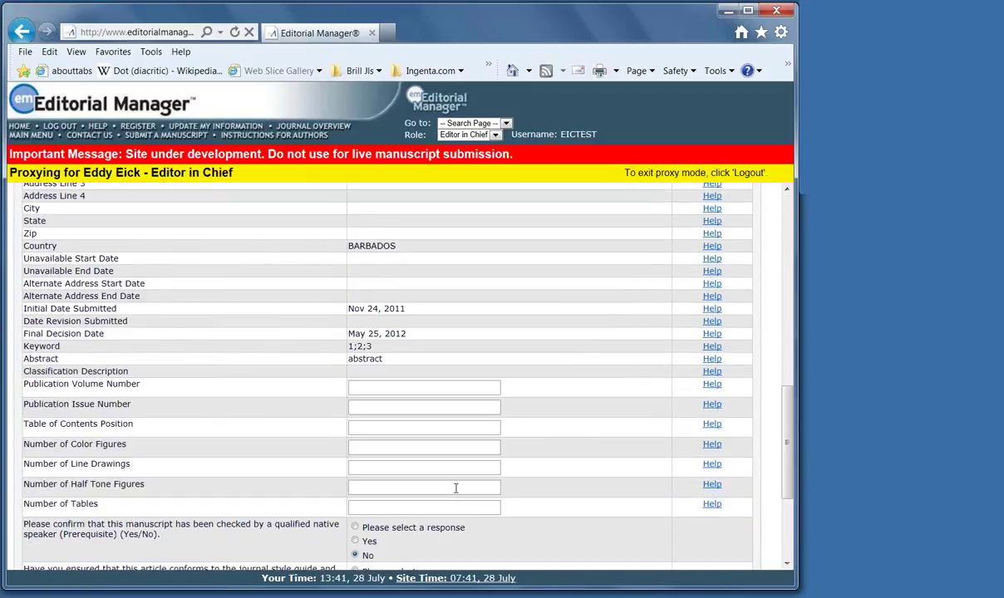
click(351, 387)
click(355, 445)
scroll(379, 444, down, 3)
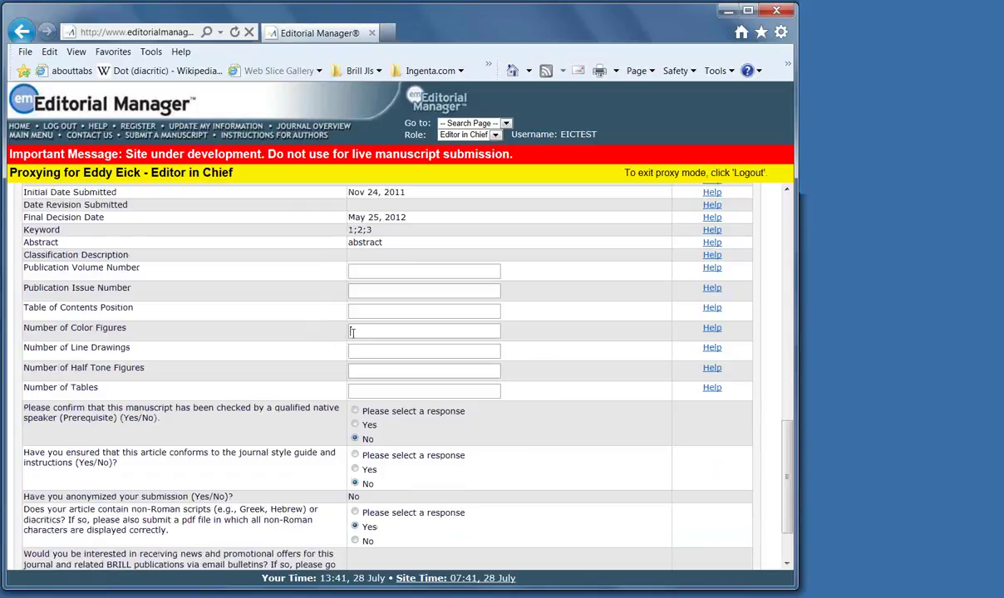
scroll(405, 427, down, 3)
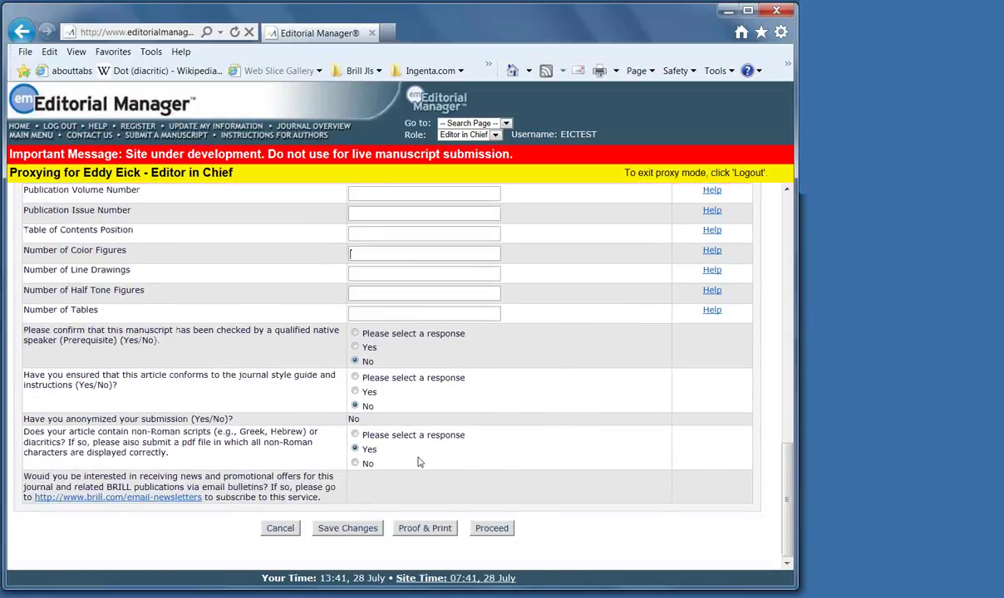
click(491, 529)
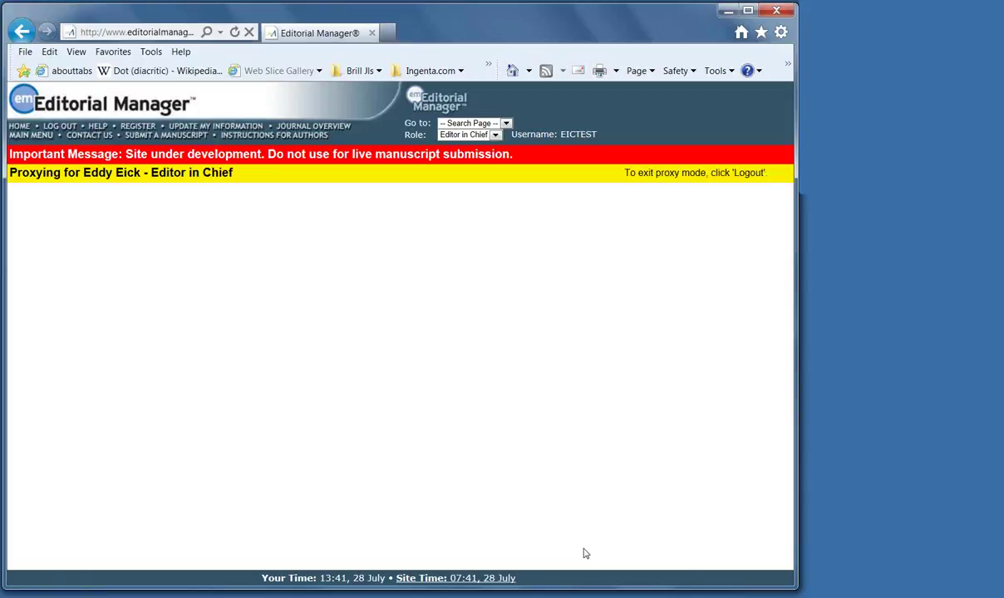
scroll(538, 532, down, 10)
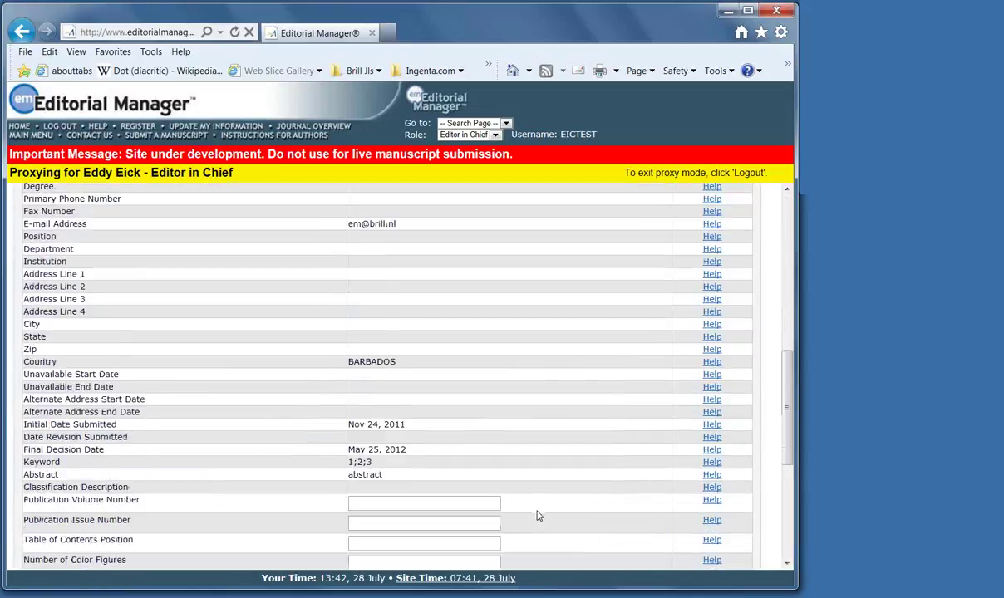
scroll(537, 514, down, 5)
click(491, 528)
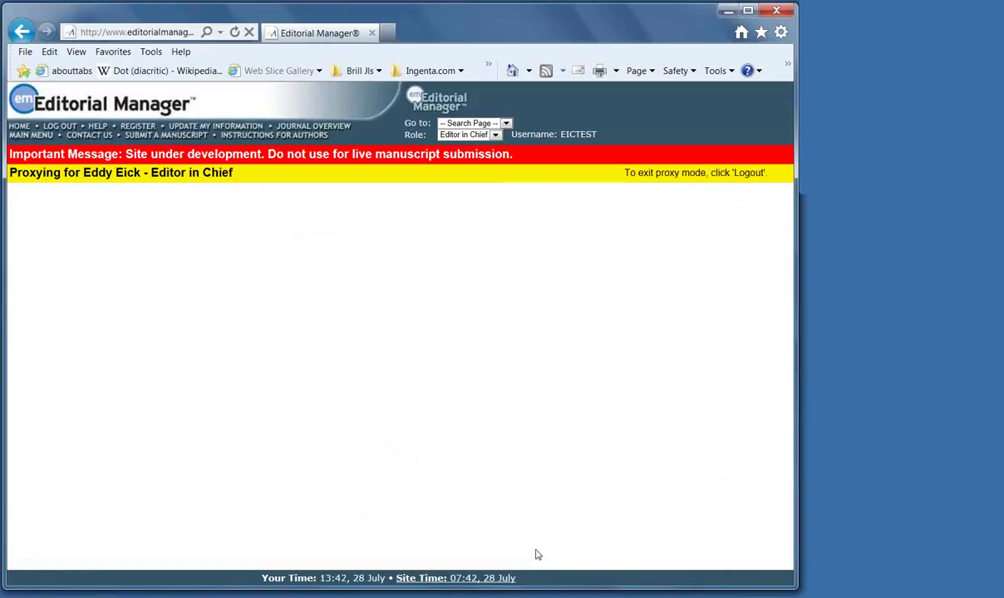
scroll(536, 554, down, 15)
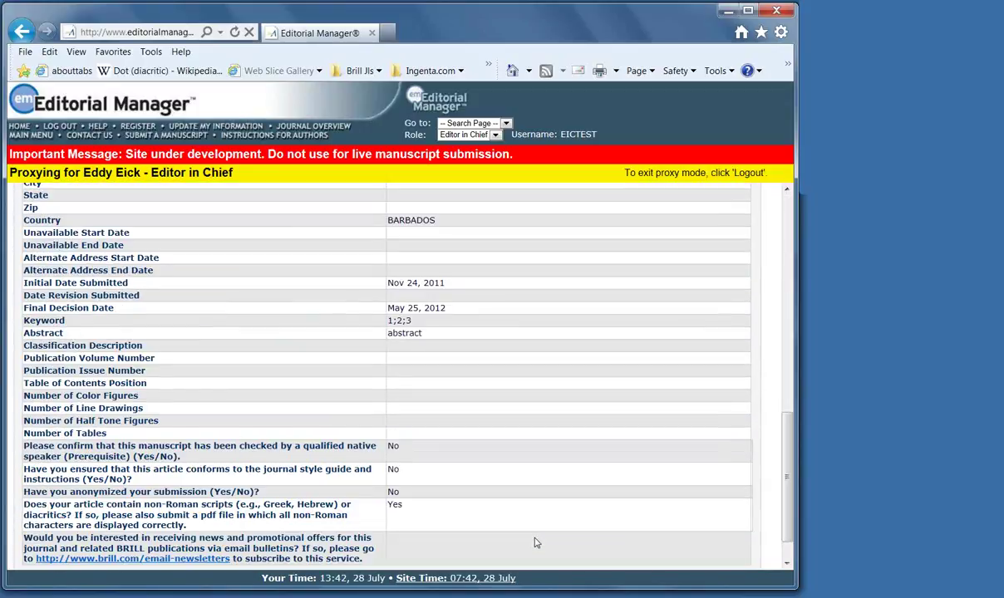
Confirm the TEST-1015 acceptance and send all Accept final-disposition letters
click(465, 546)
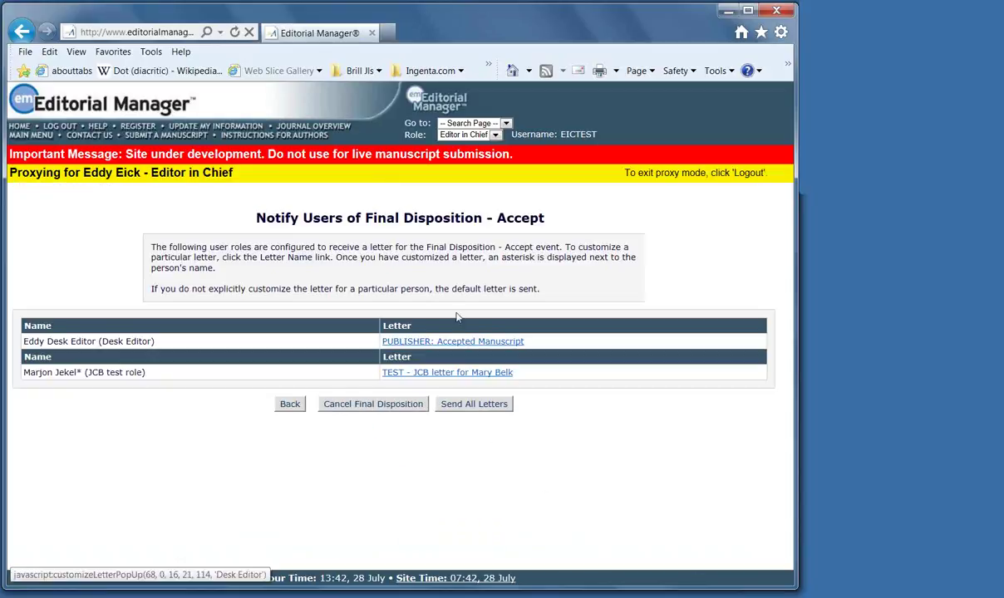
click(475, 404)
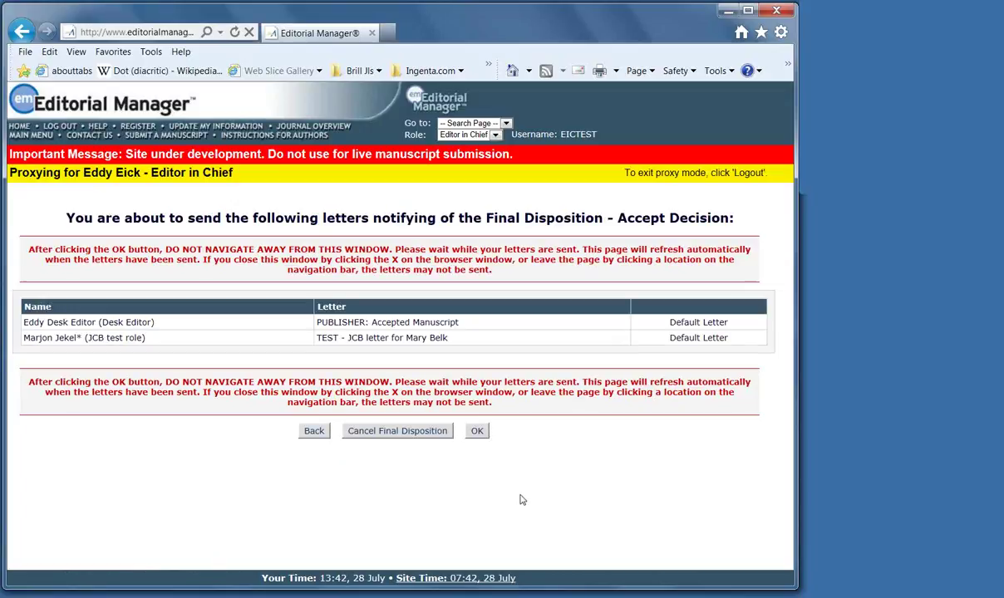
click(477, 431)
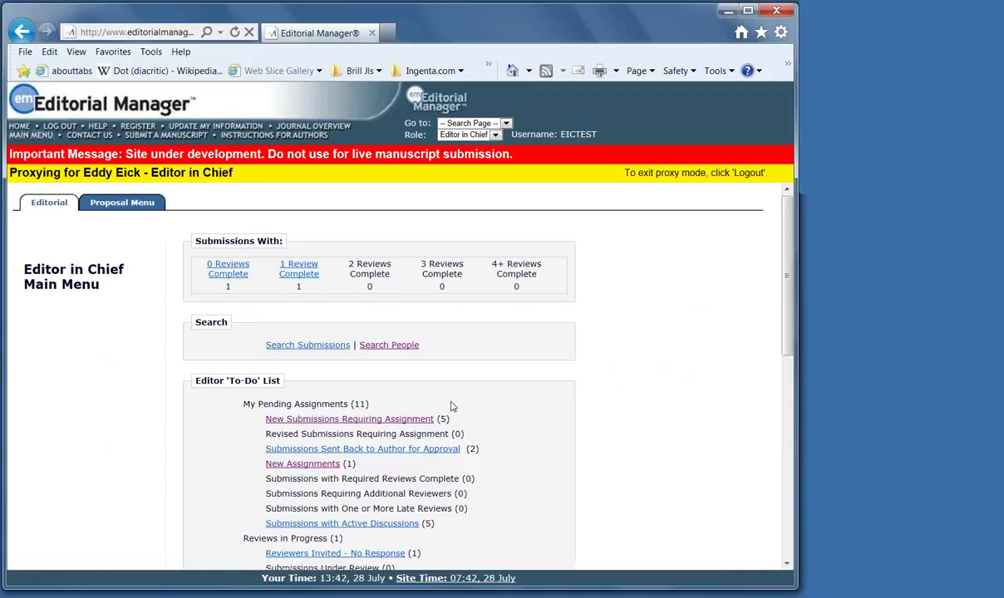
List all submissions assigned to the editor and open TEST-1025 for editing
scroll(455, 415, down, 3)
scroll(455, 436, down, 3)
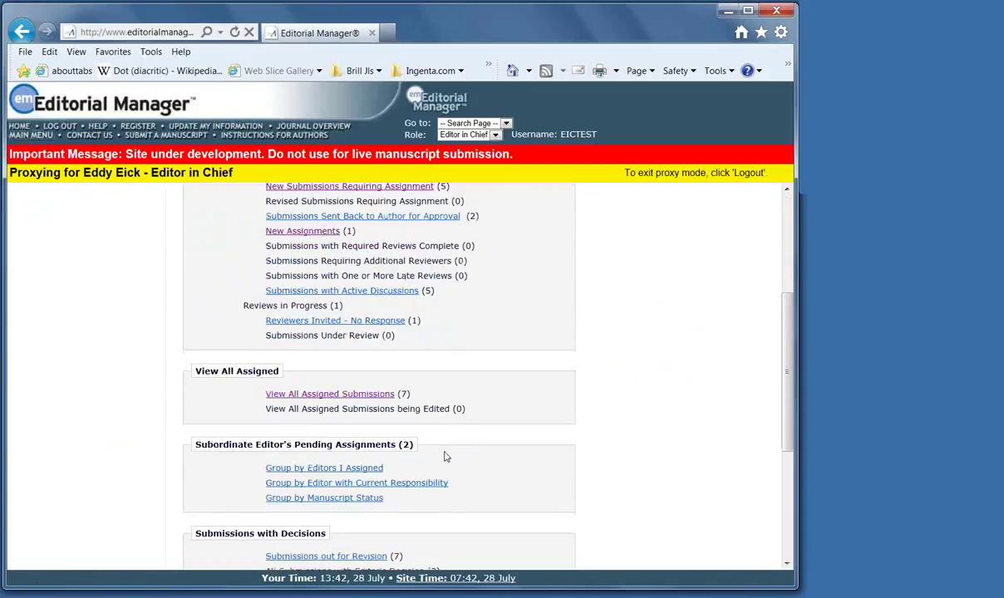
click(349, 395)
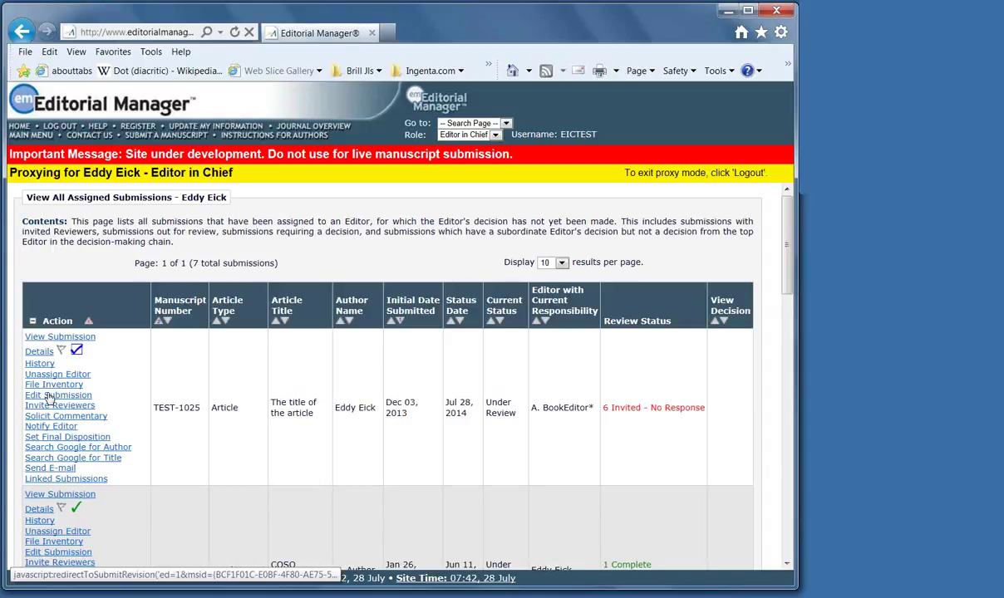
click(52, 395)
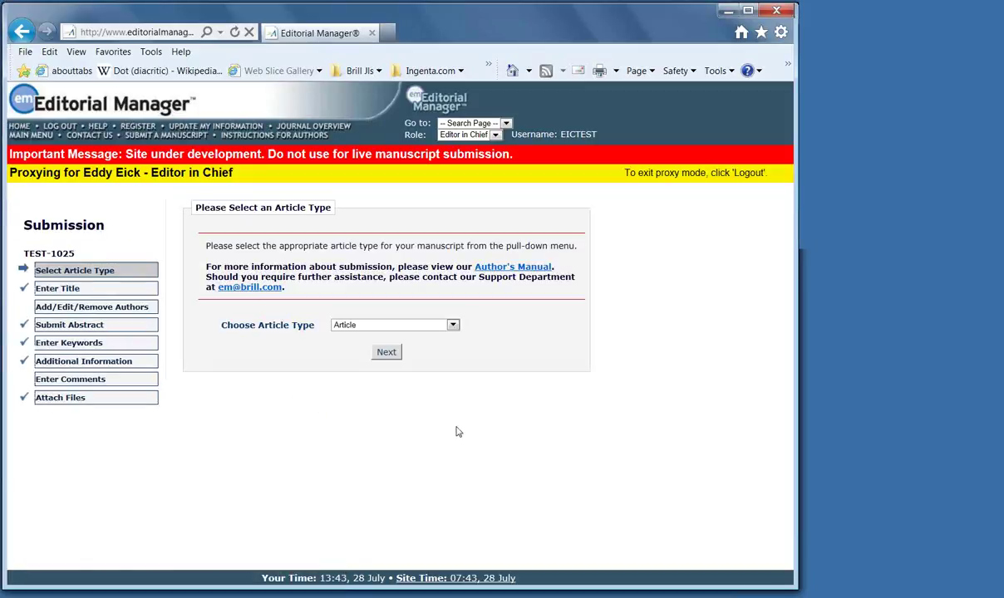
Step through the Title, Authors, Abstract and Keywords steps of TEST-1025's edit
click(83, 288)
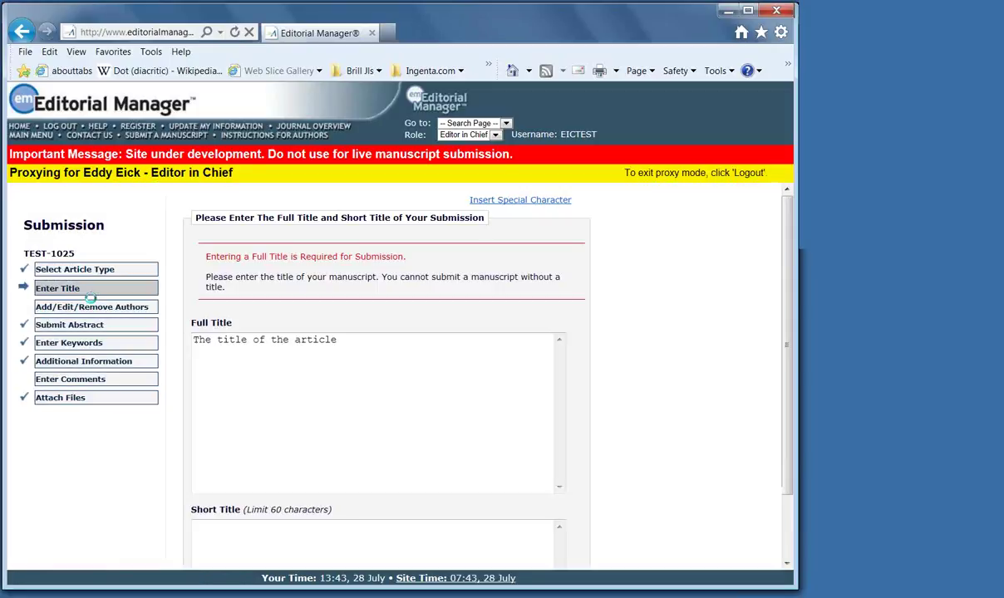
click(128, 310)
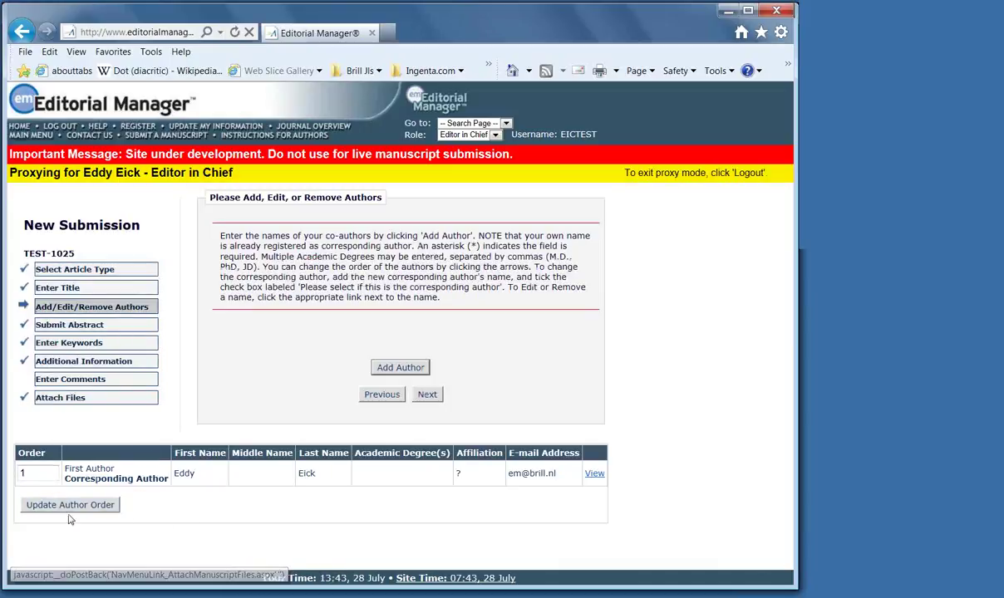
click(72, 326)
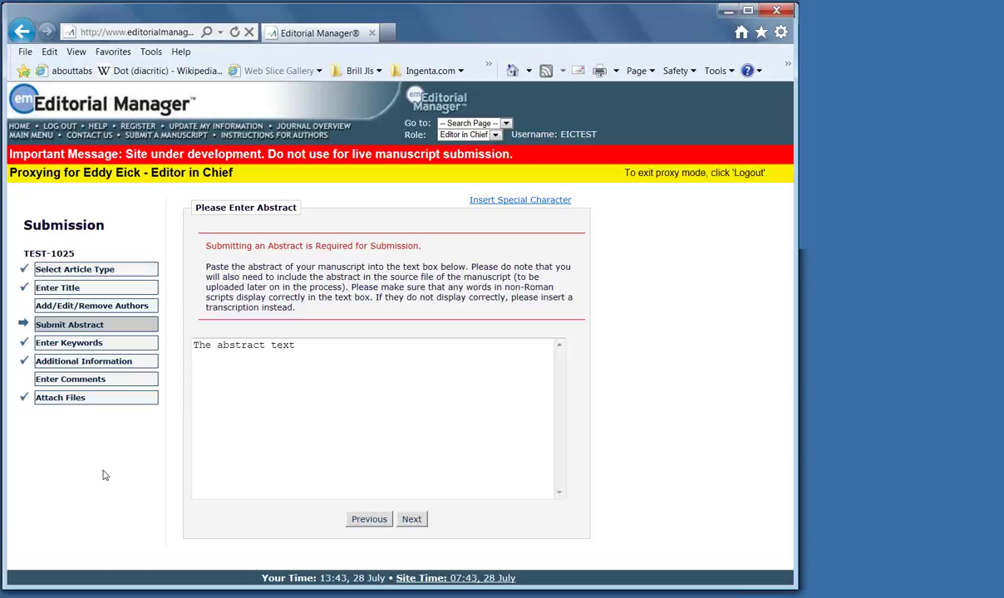
click(95, 344)
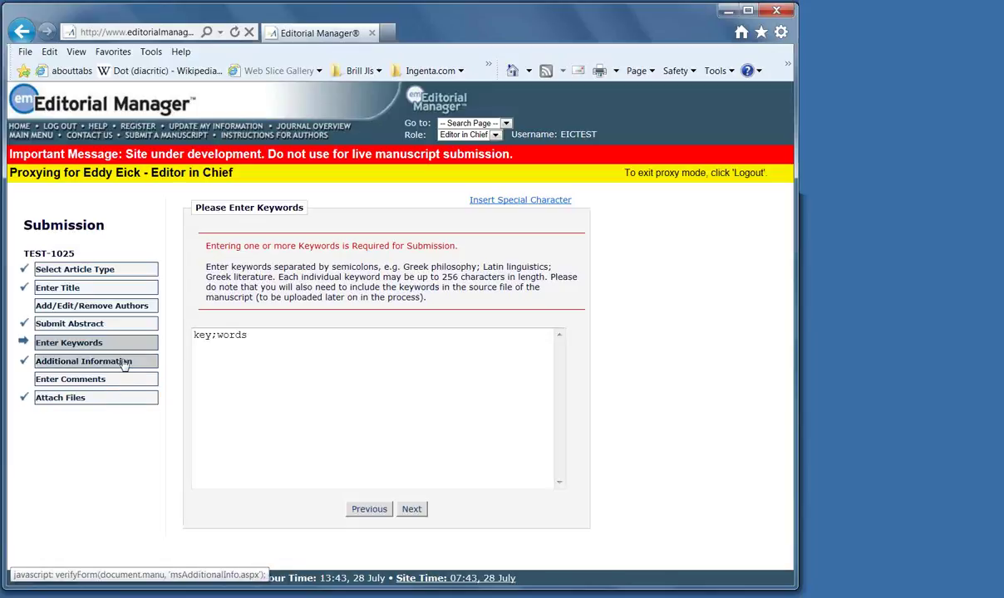
Review the all-Yes Additional Information answers and continue past Enter Comments to Attach Files
click(123, 362)
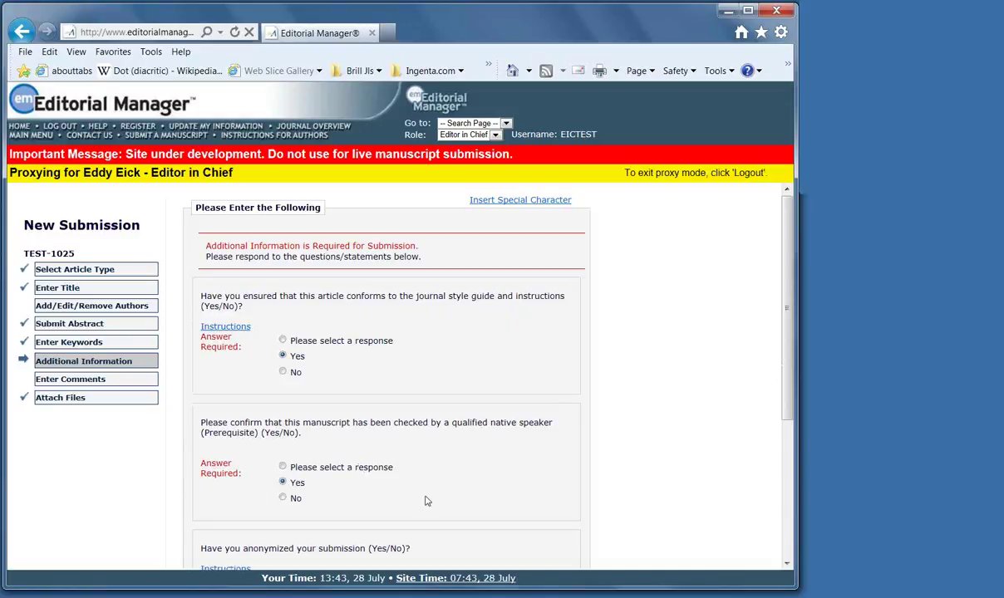
scroll(451, 470, down, 3)
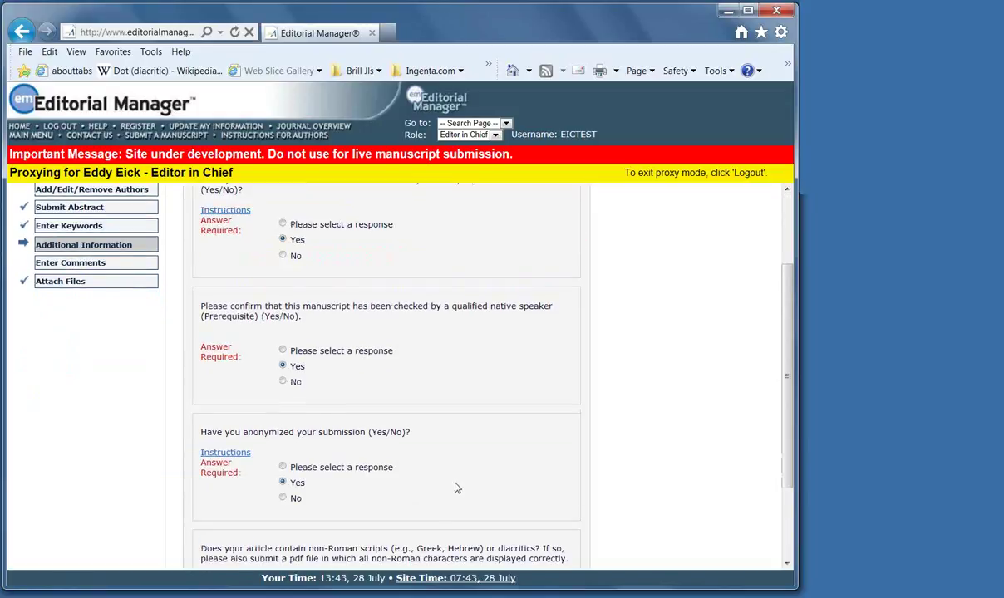
scroll(455, 488, down, 3)
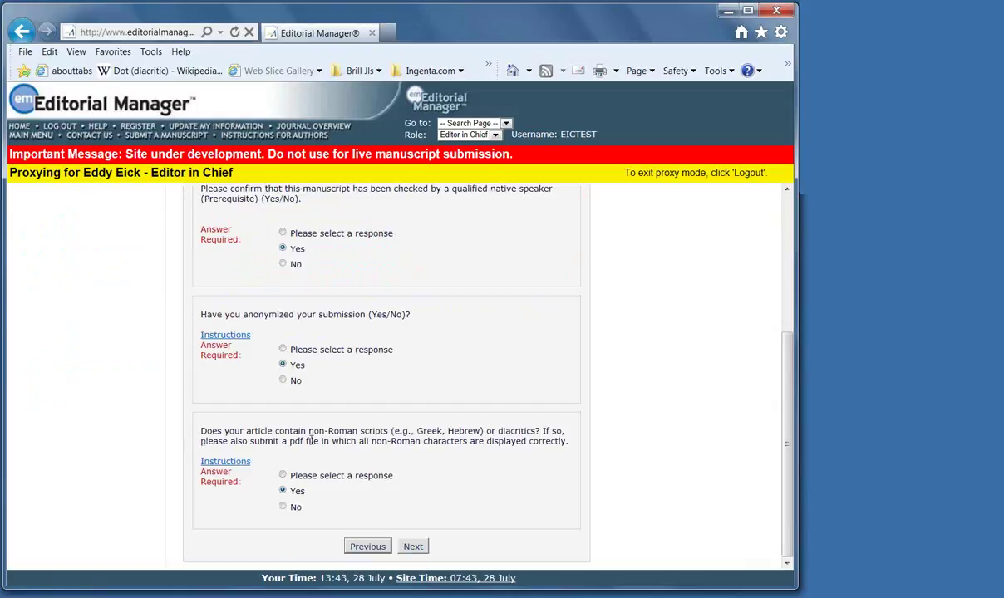
scroll(157, 418, up, 3)
scroll(157, 418, down, 3)
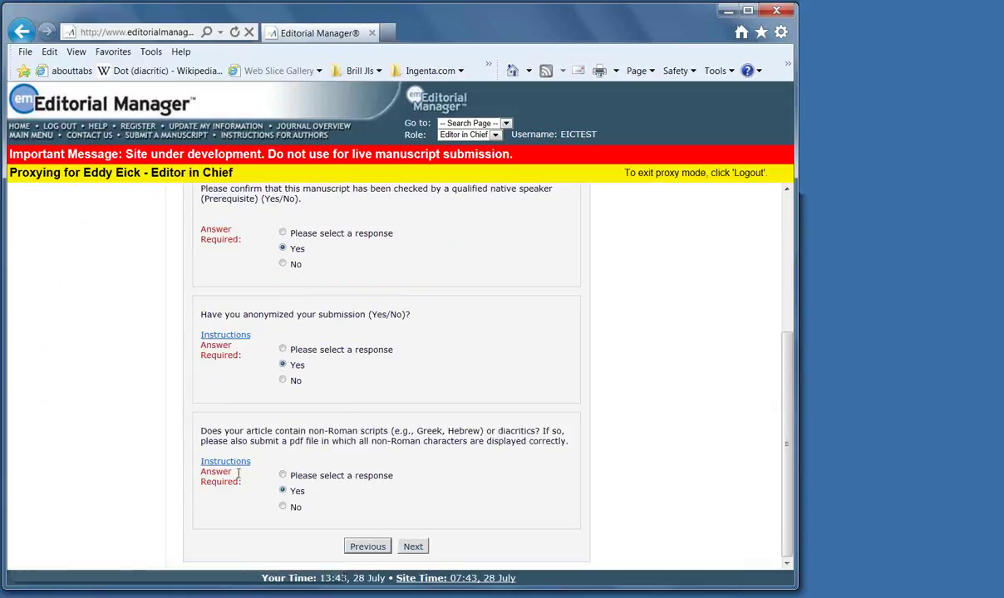
click(413, 546)
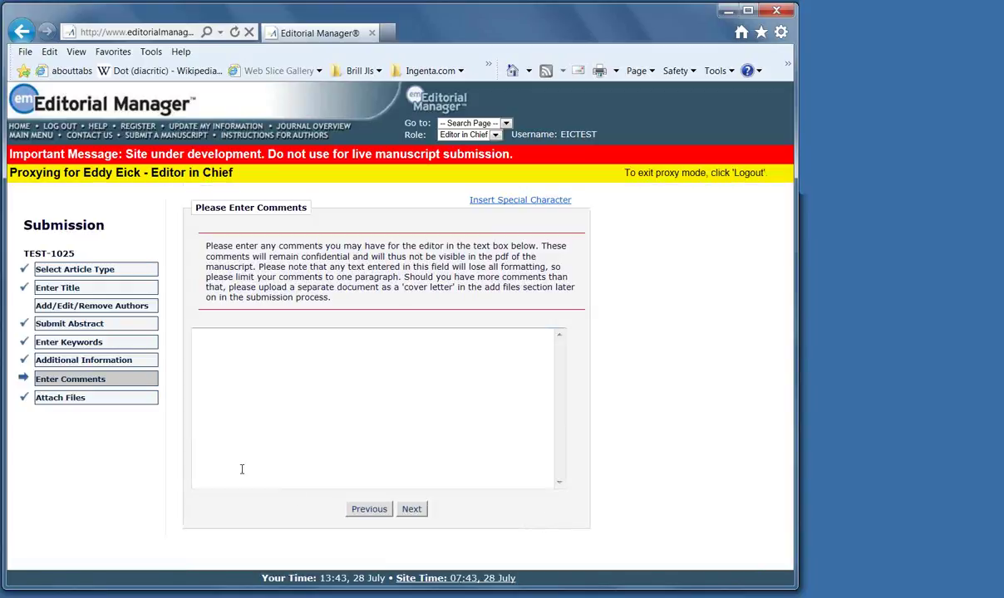
click(411, 510)
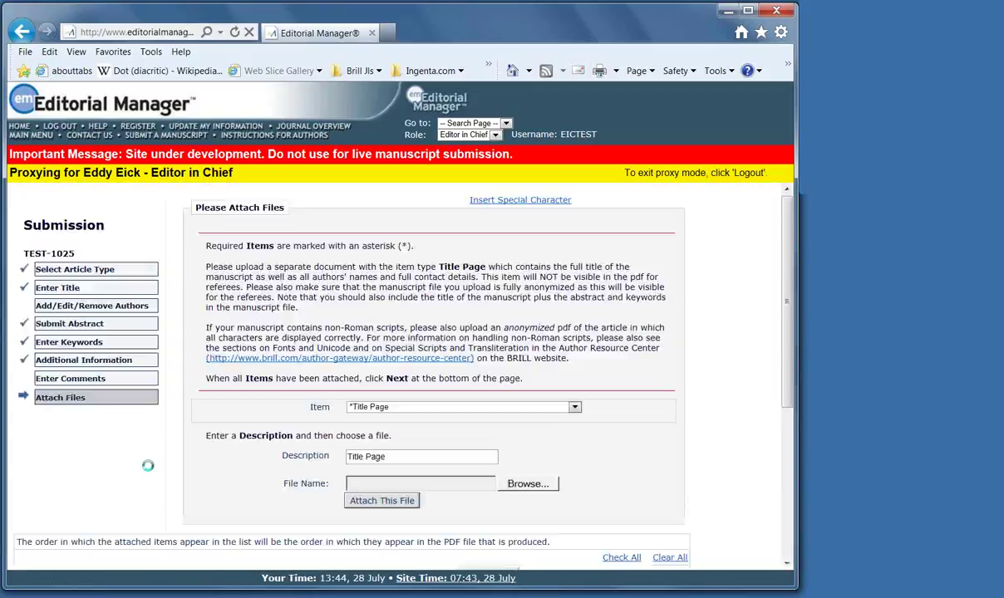
Download the ZUTO Response to the review comments file and dismiss the download bar
scroll(443, 461, down, 3)
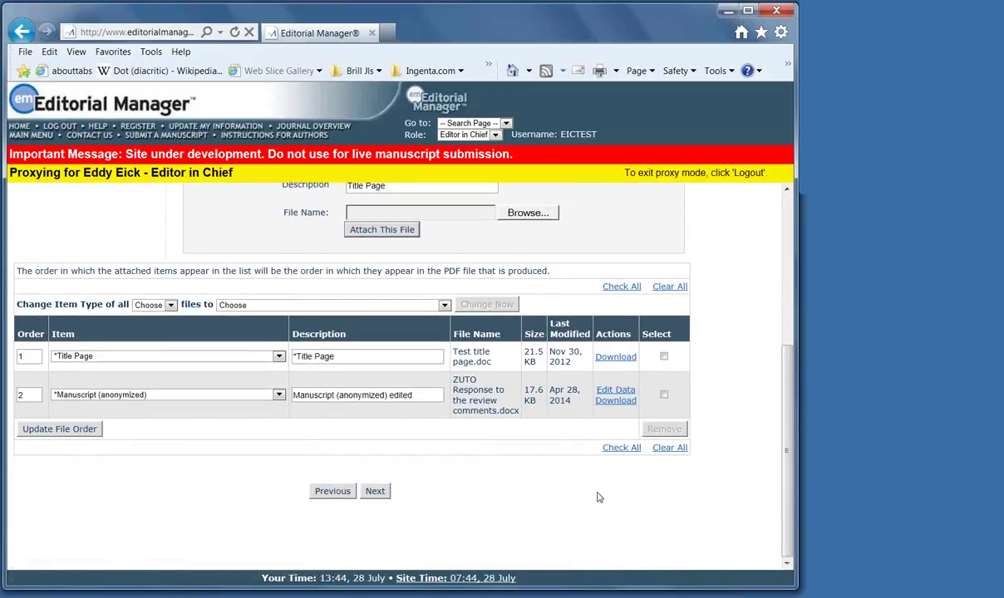
click(610, 403)
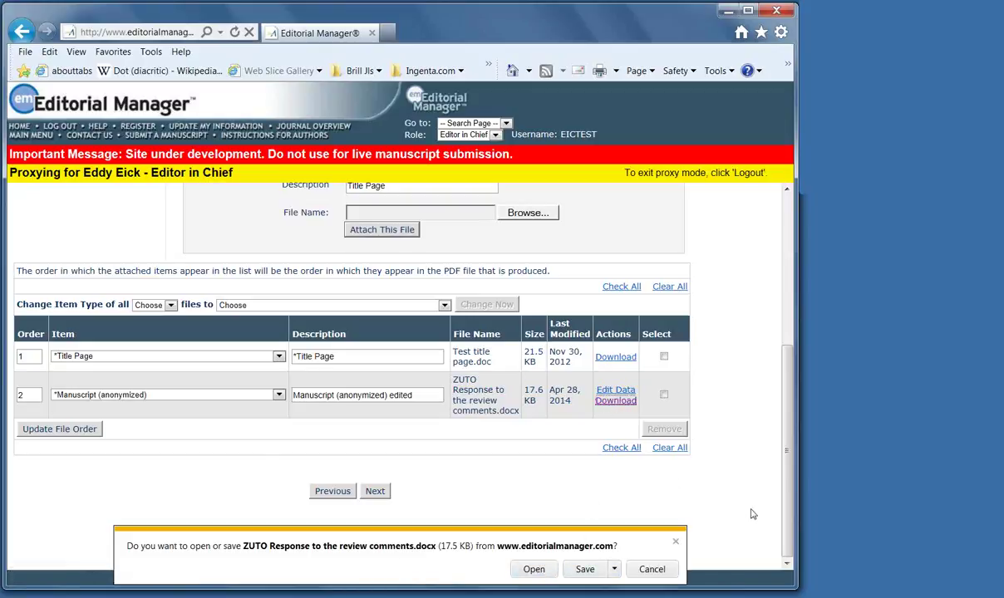
click(675, 544)
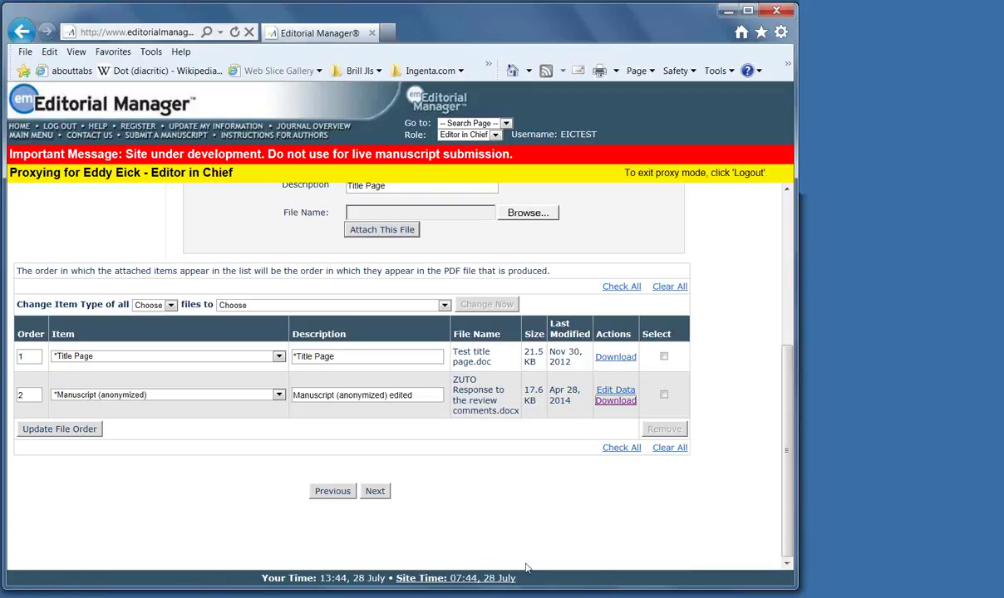
click(374, 491)
Set the new attachment's item type to Manuscript (anonymized)
scroll(561, 336, up, 2)
click(574, 311)
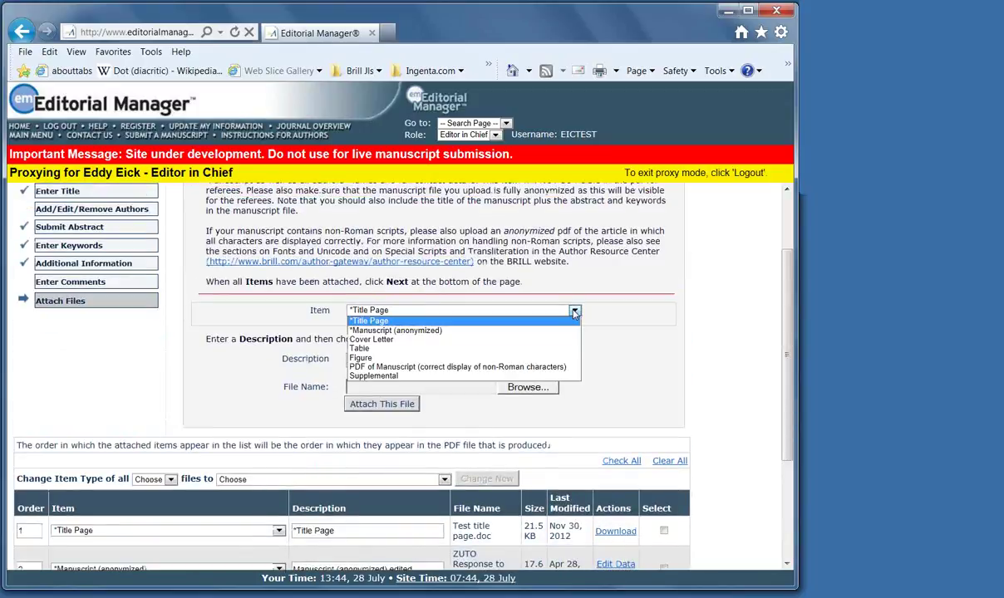
click(573, 310)
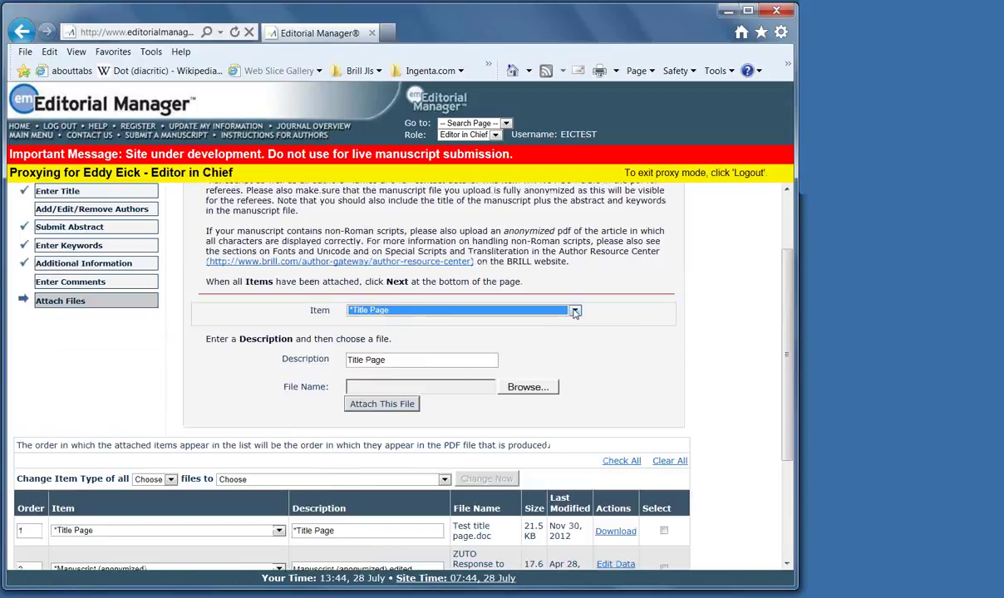
click(574, 311)
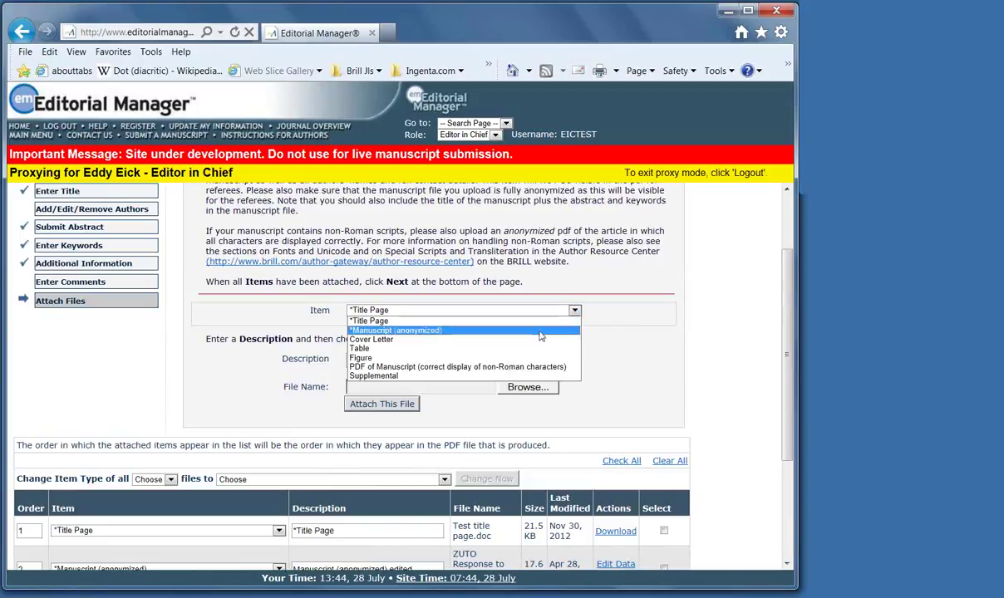
click(548, 330)
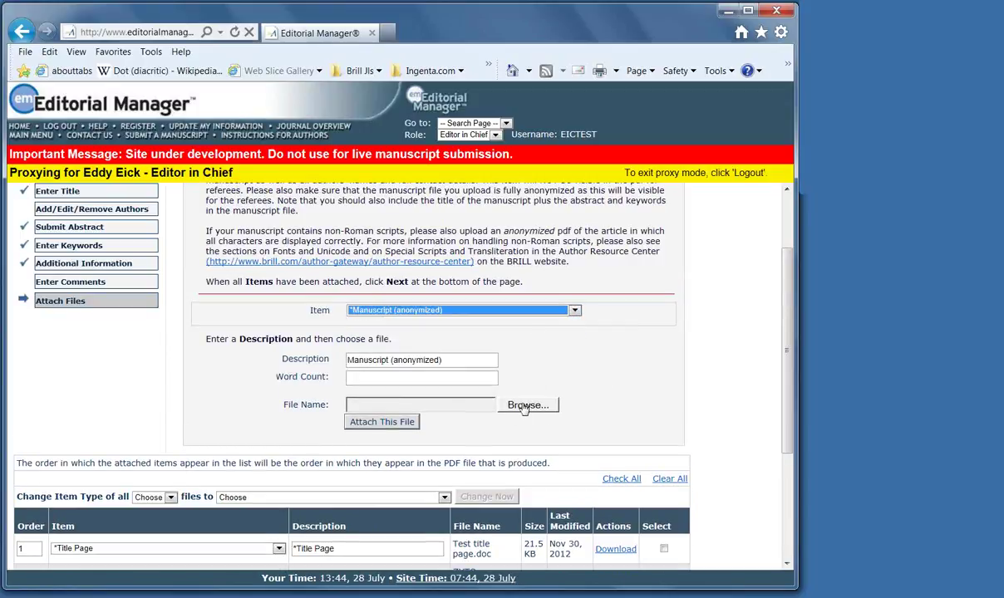
scroll(591, 406, down, 1)
scroll(591, 407, down, 1)
Attach Test Manuscript.doc from User Data (H:), then select the ZUTO response file's row
click(526, 347)
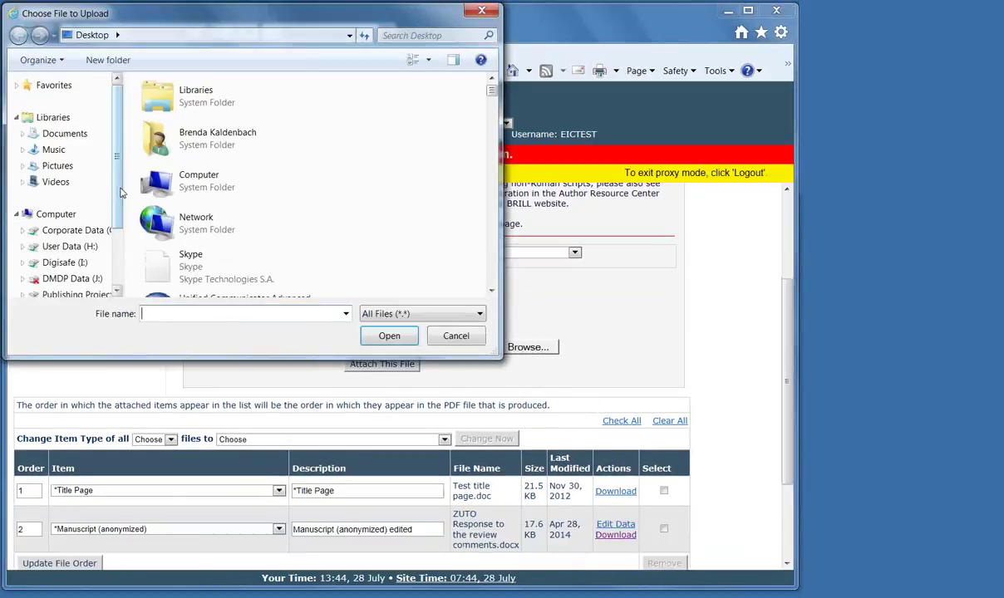
scroll(115, 203, down, 2)
click(75, 176)
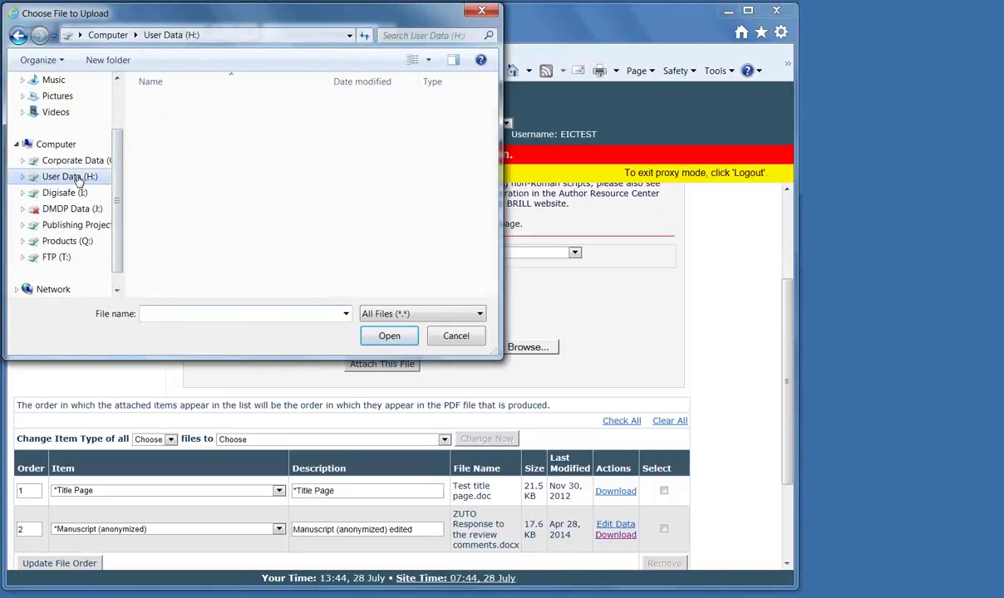
click(153, 316)
text(test)
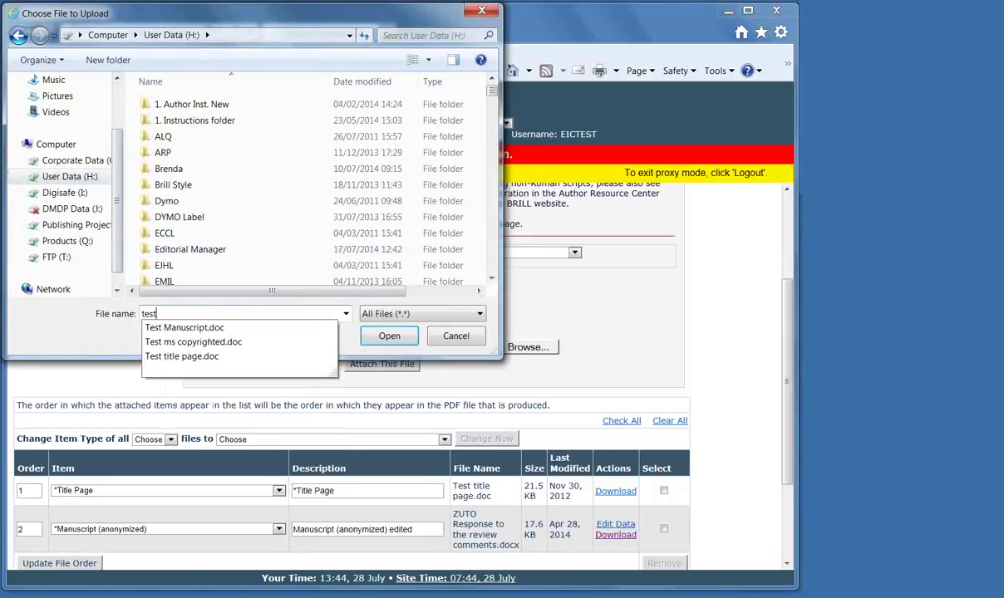
click(185, 328)
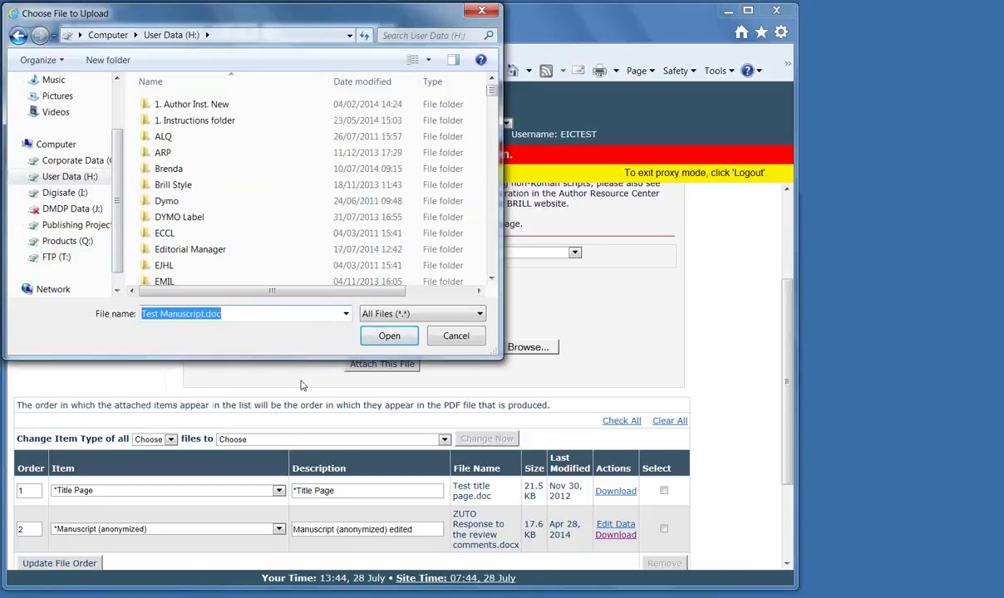
click(389, 335)
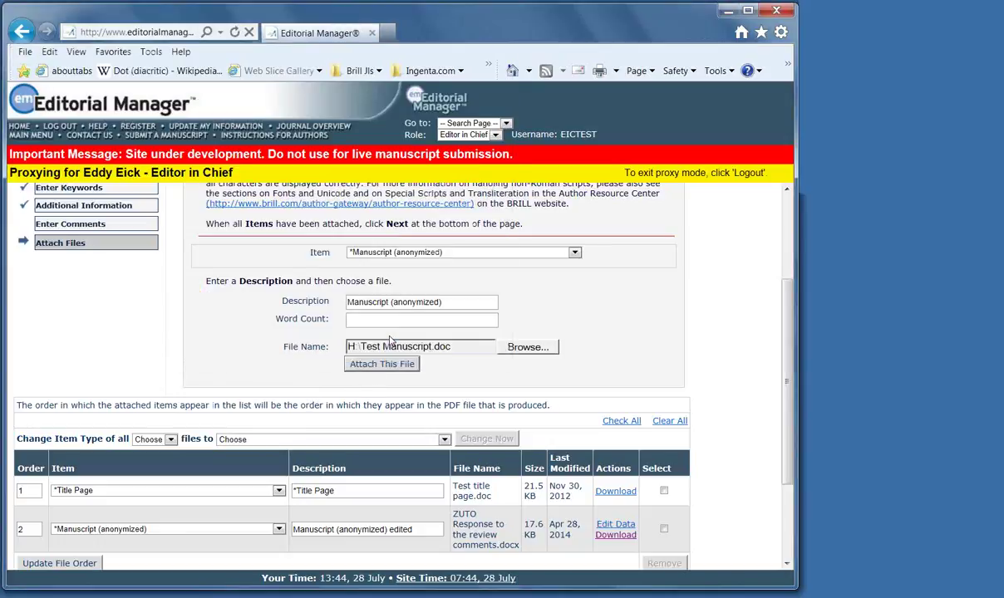
click(367, 362)
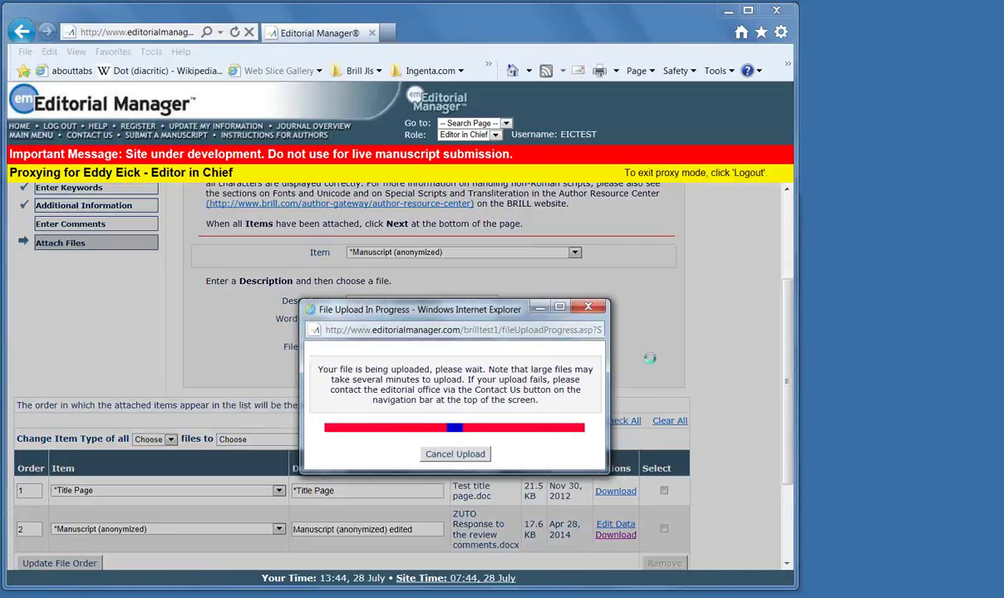
scroll(701, 437, down, 3)
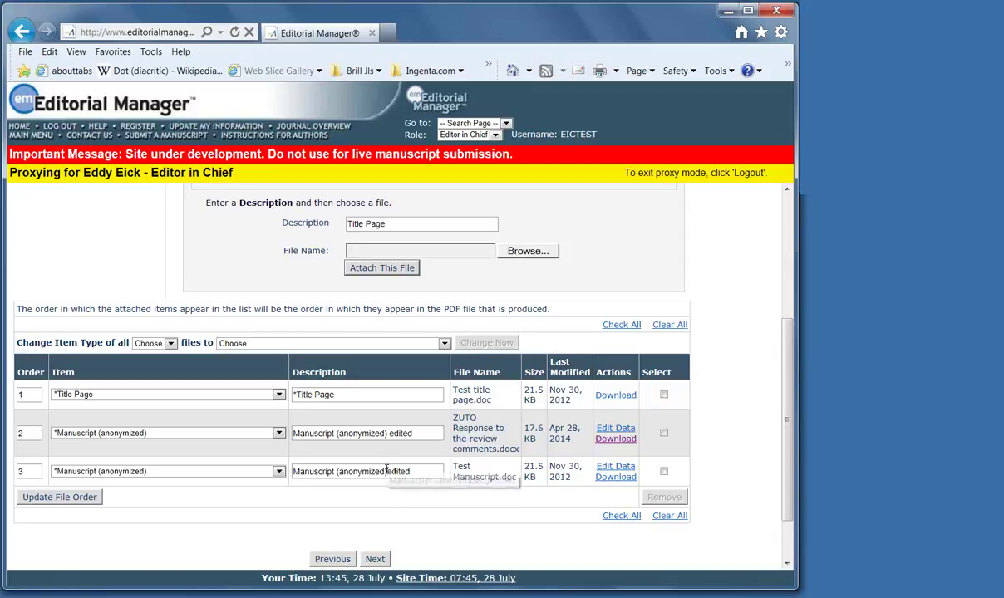
click(664, 433)
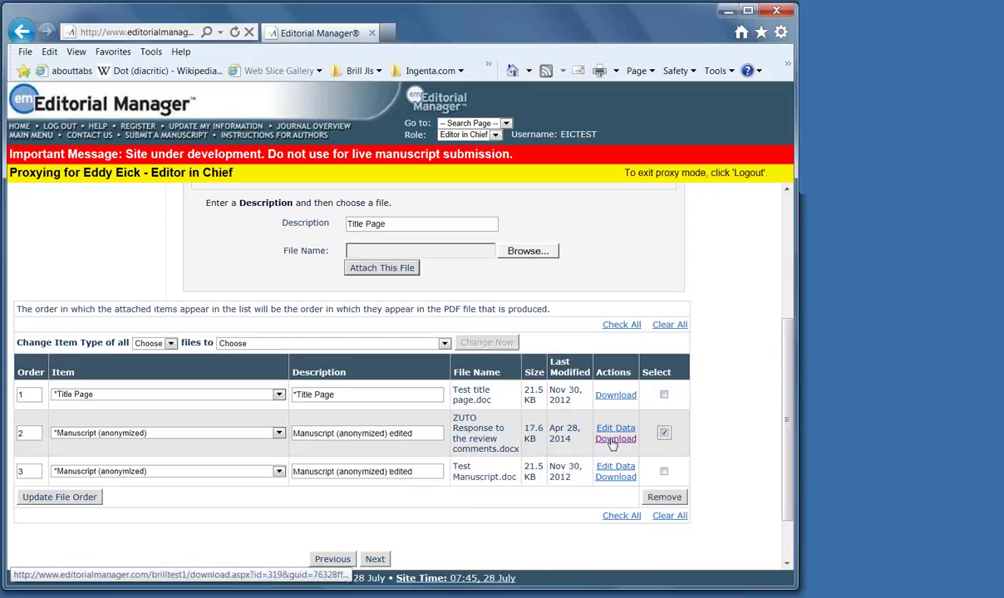
Remove the ZUTO response file, accept the file order, and build the PDF for approval
click(665, 498)
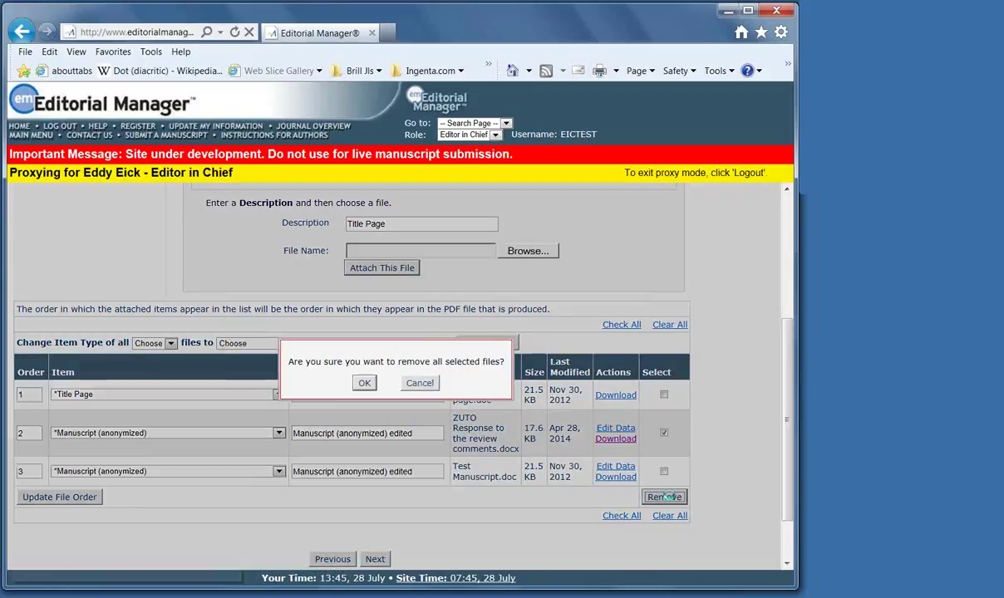
click(364, 384)
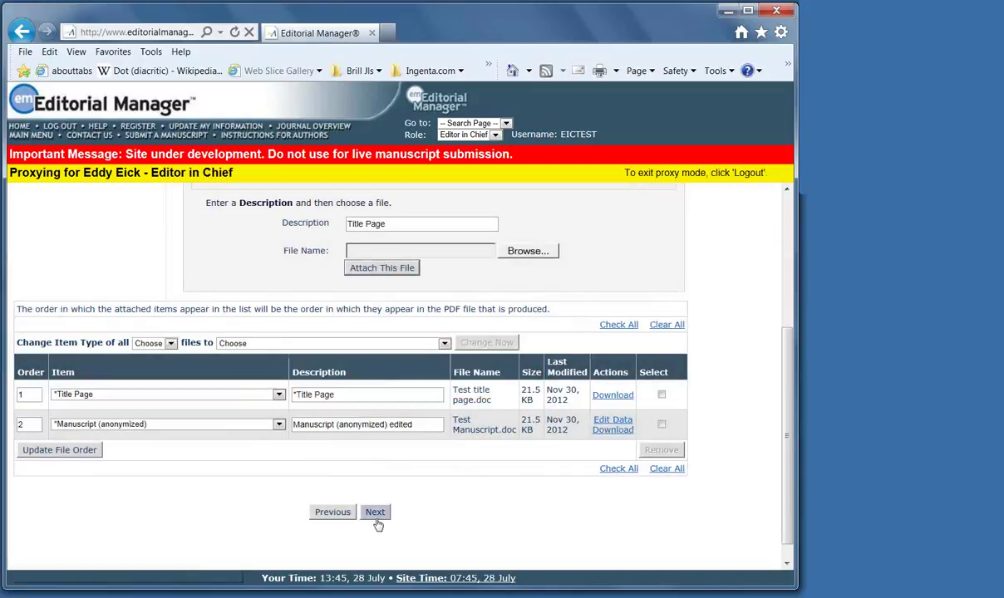
click(375, 512)
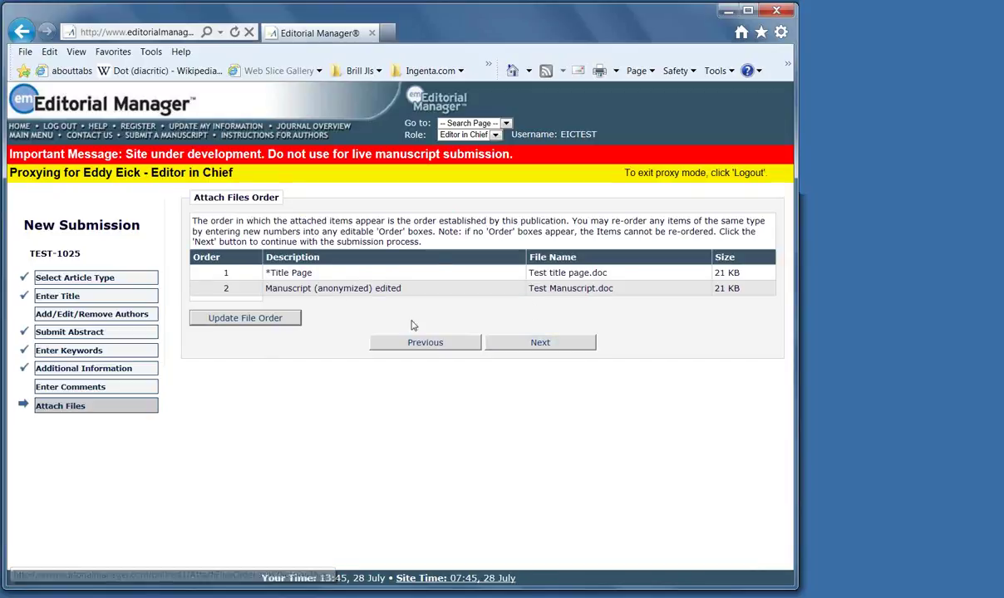
click(495, 341)
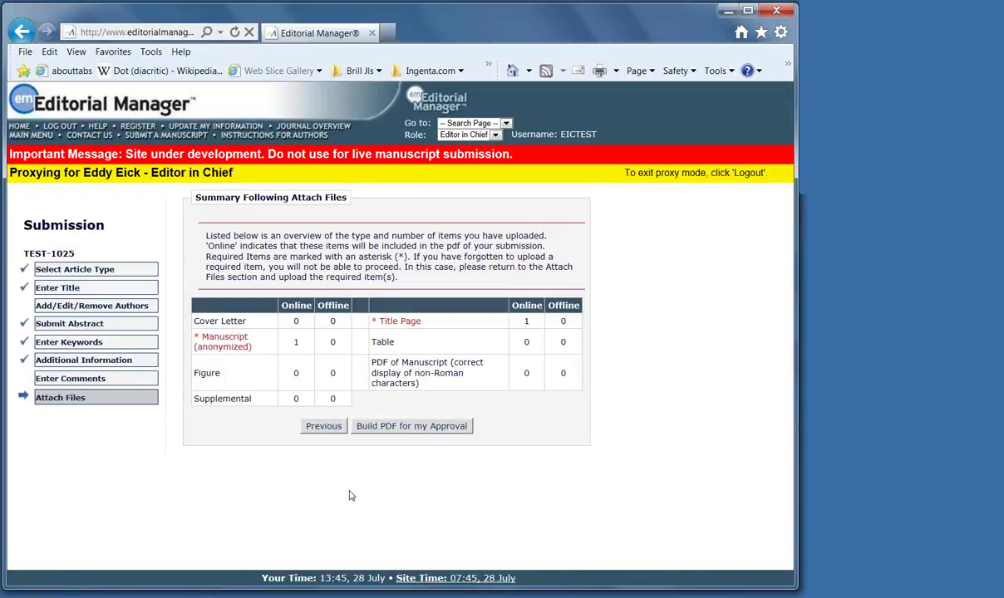
click(373, 428)
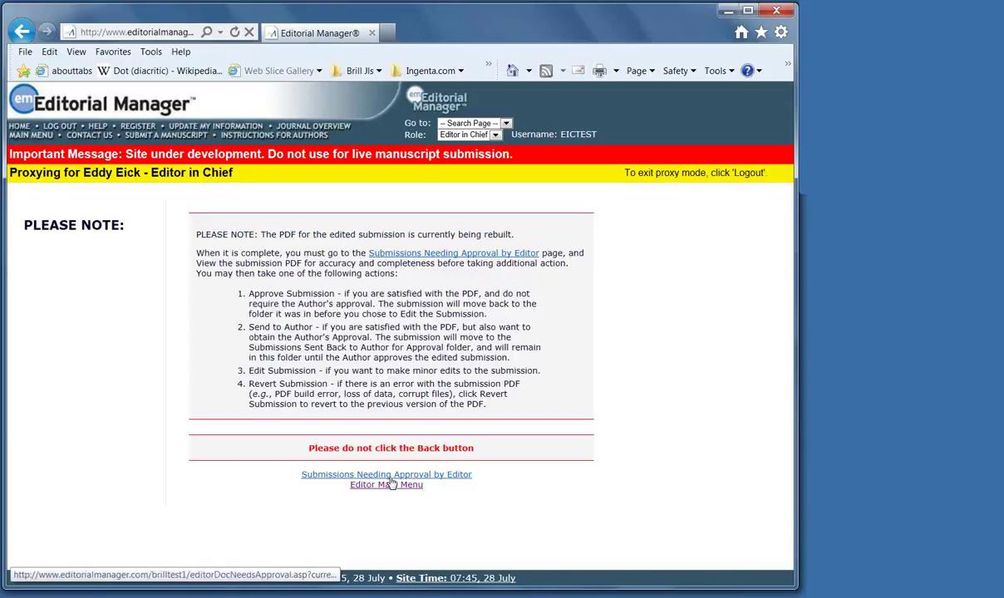
Open Submissions Needing Approval by Editor and view TEST-1025's rebuilt PDF
click(391, 476)
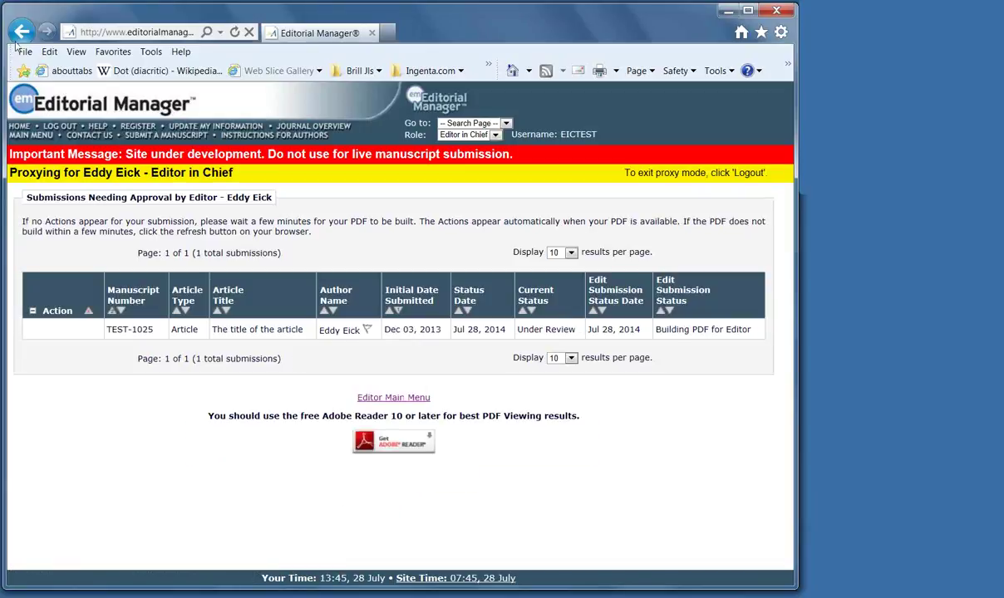
click(87, 313)
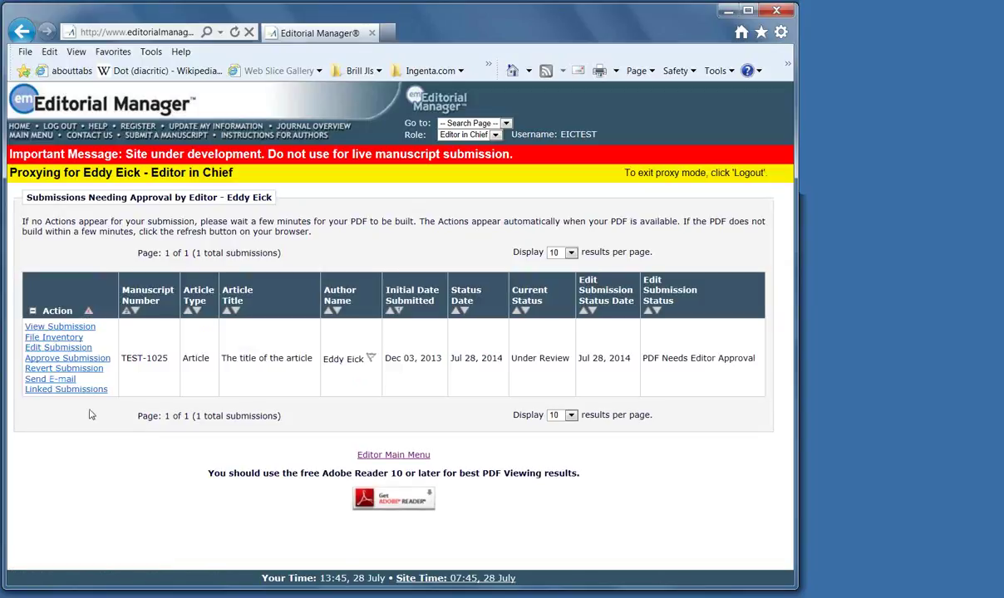
click(69, 328)
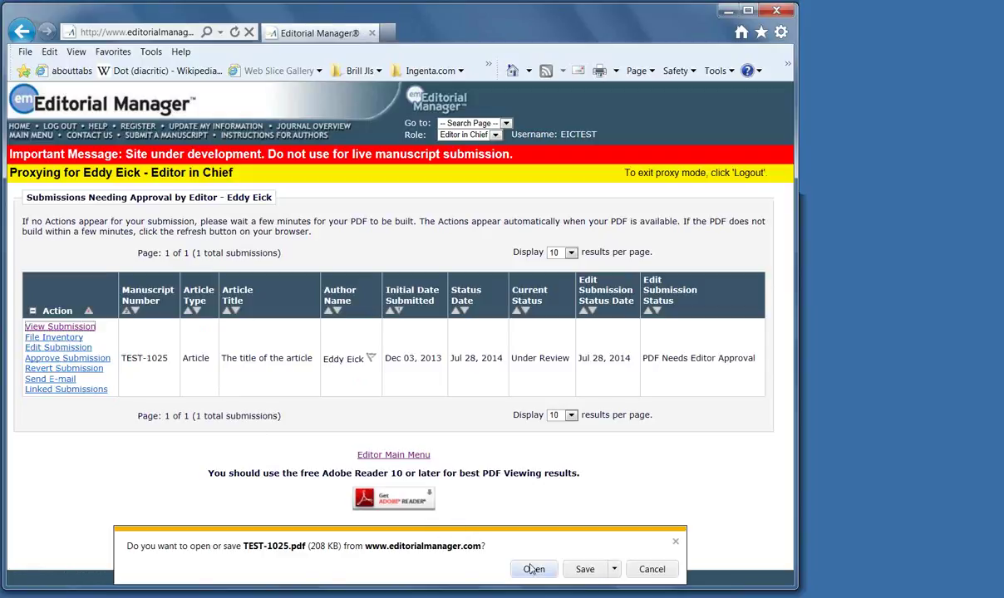
click(674, 544)
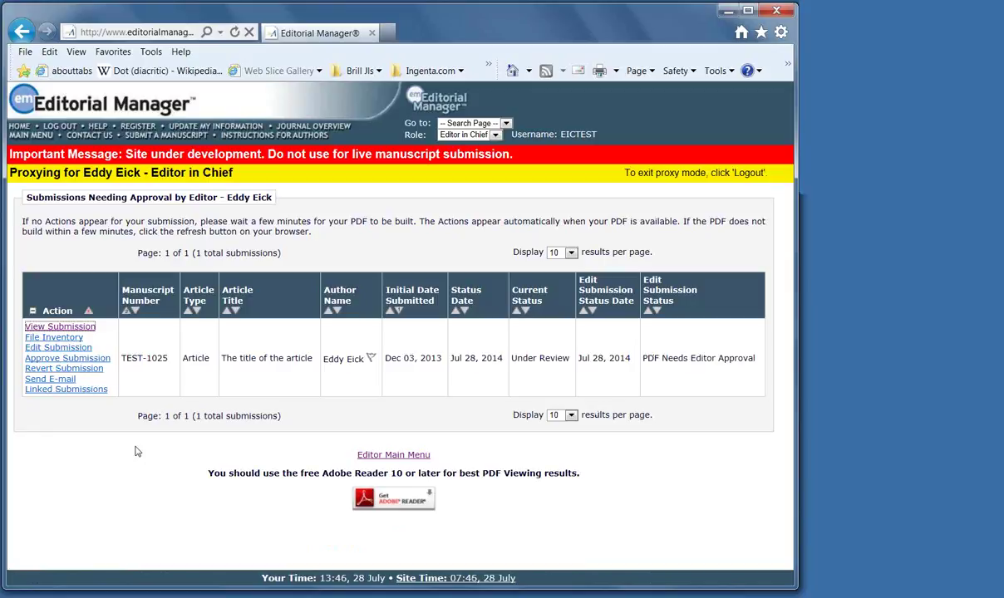
Approve the edited TEST-1025 submission and confirm
click(42, 403)
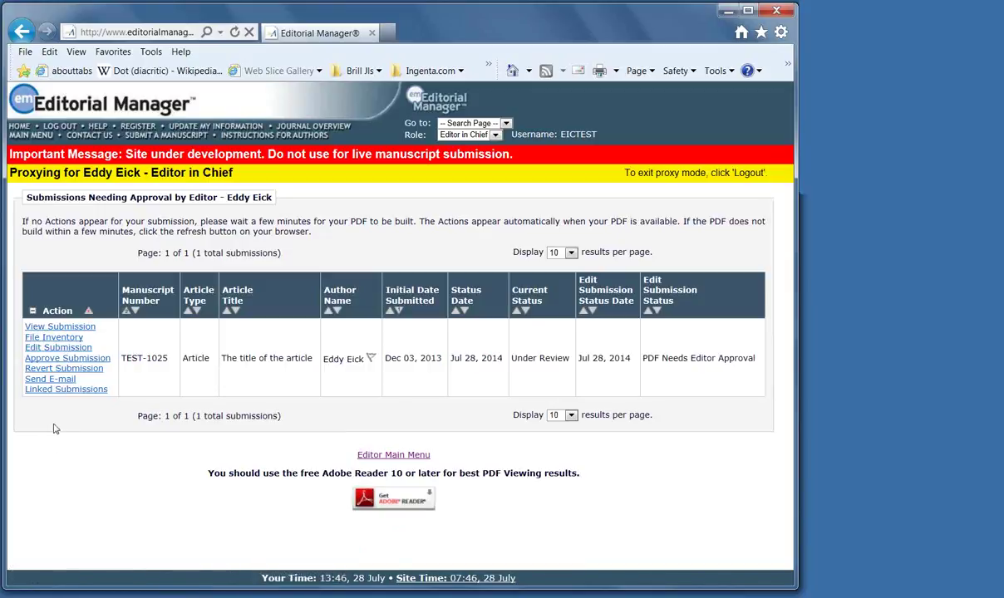
click(61, 359)
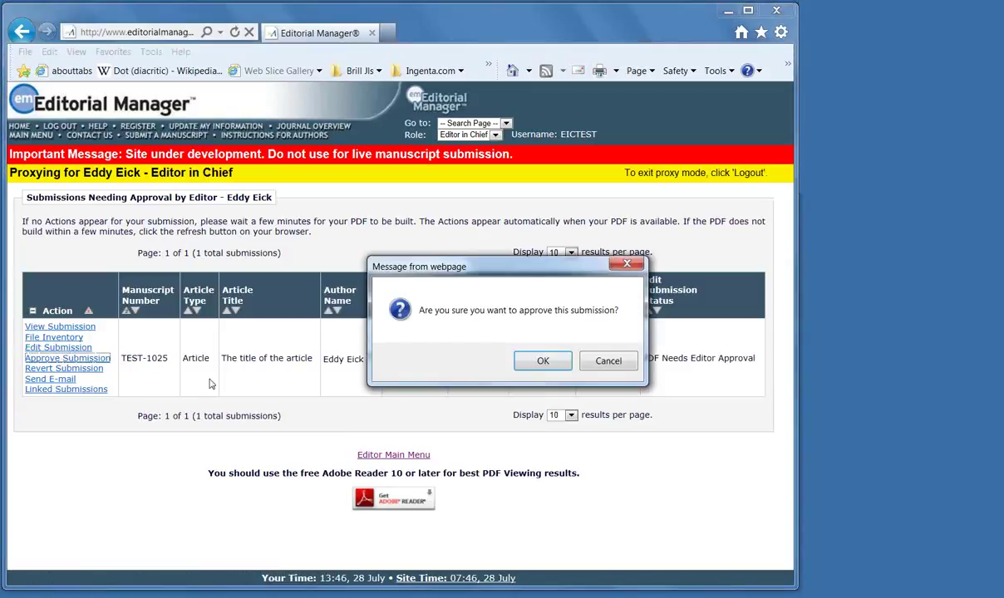
click(540, 362)
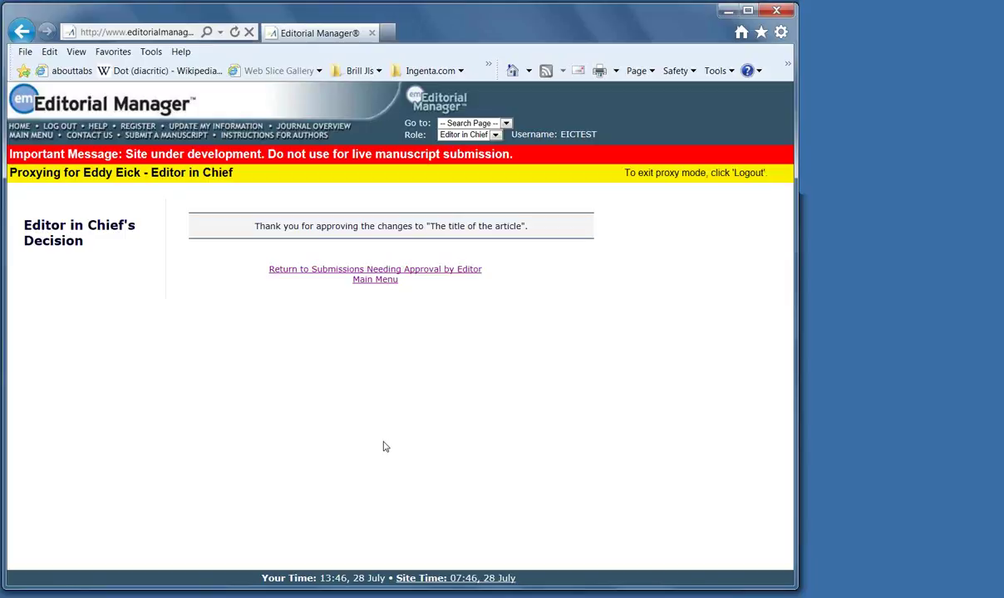
Search submissions by Any Author Last Name, listing 37 results, then return to the main menu
click(21, 135)
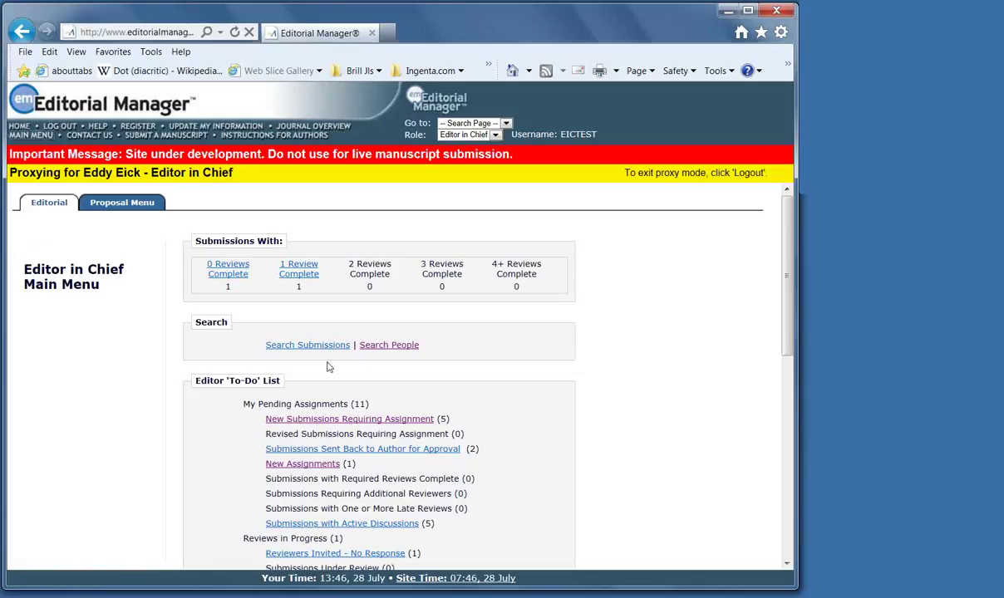
click(316, 345)
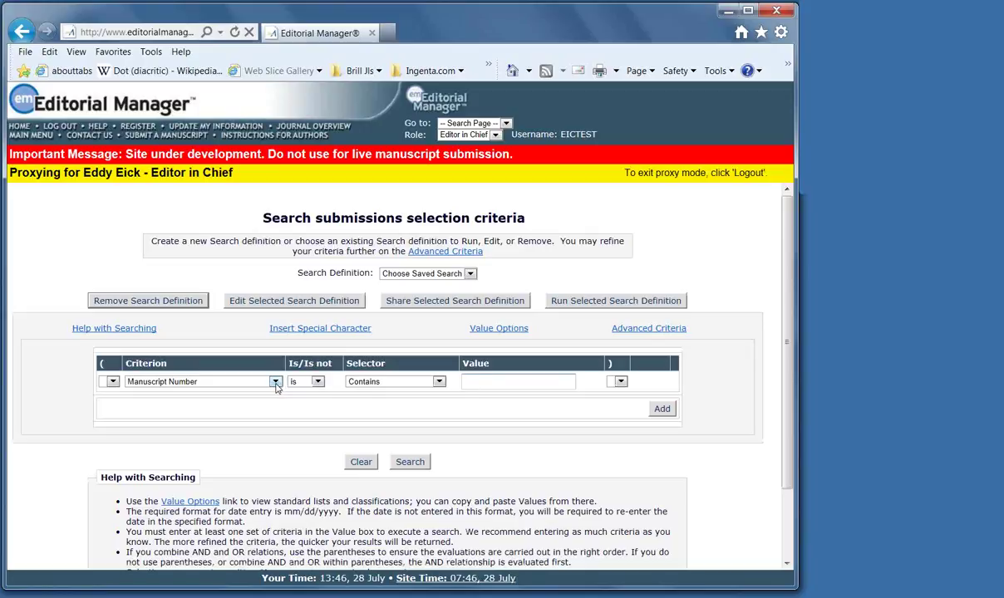
click(275, 382)
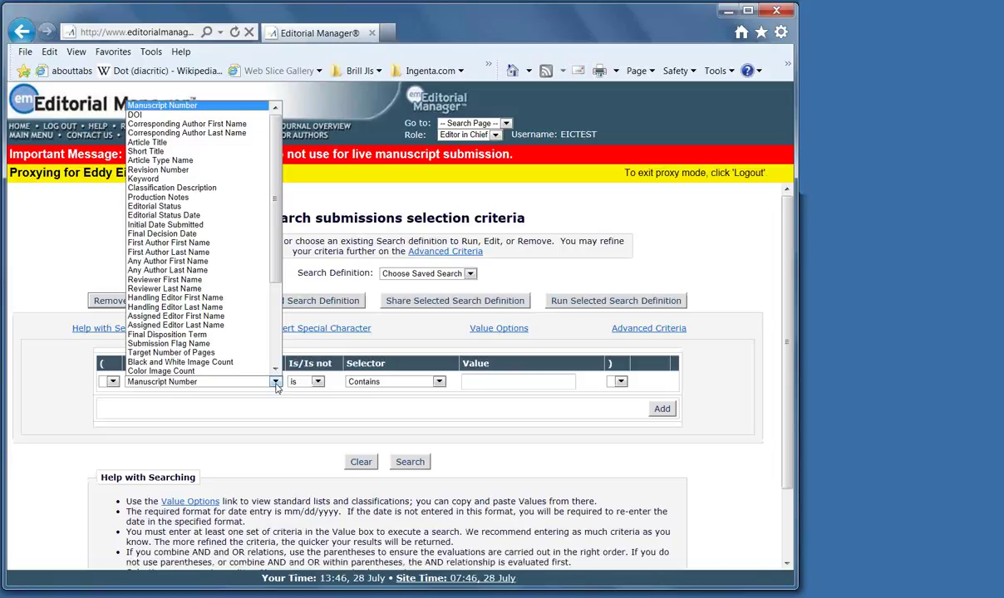
click(205, 271)
click(468, 382)
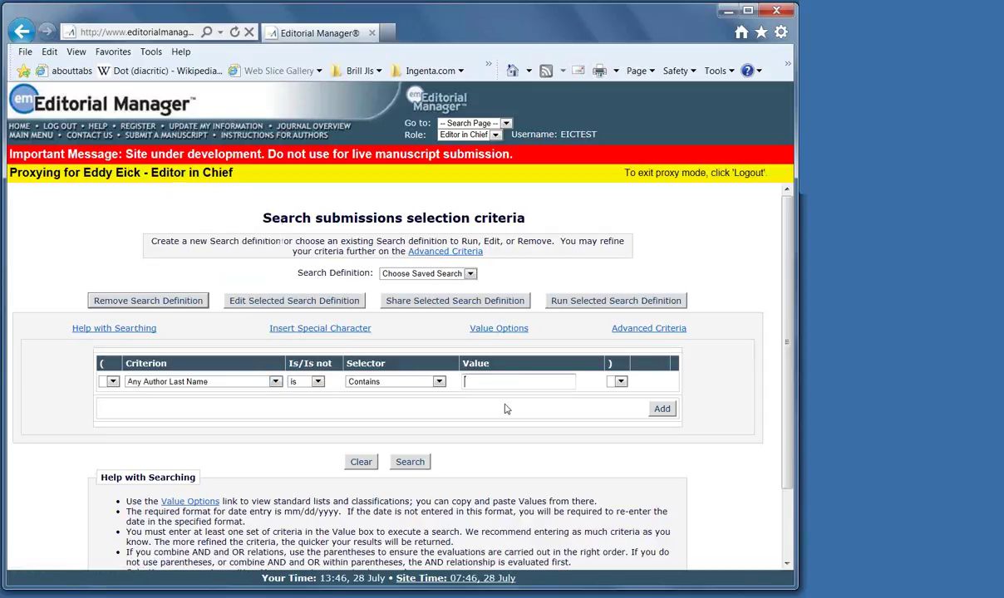
click(410, 462)
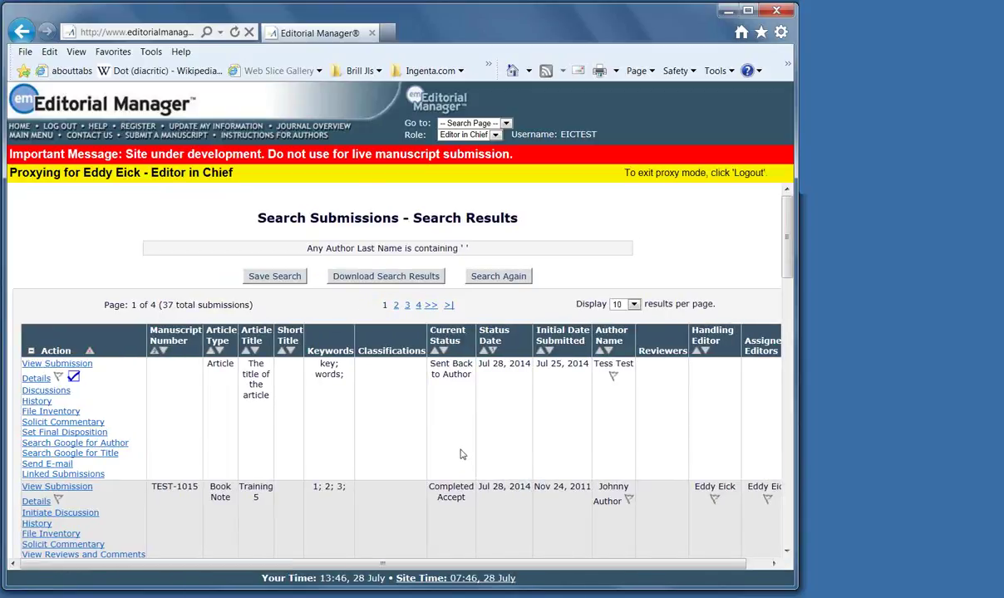
scroll(463, 455, down, 3)
scroll(460, 454, up, 2)
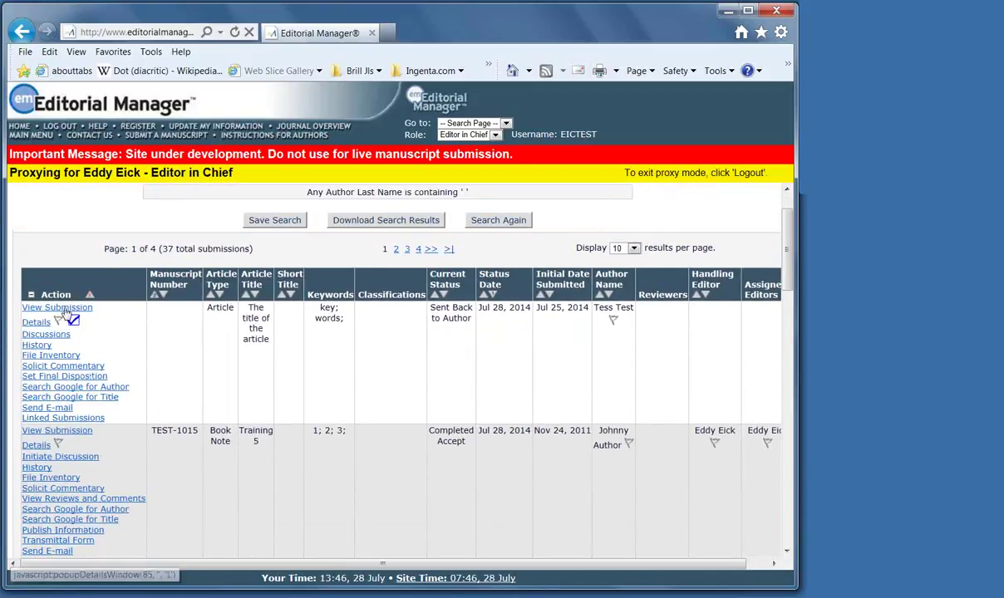
click(29, 136)
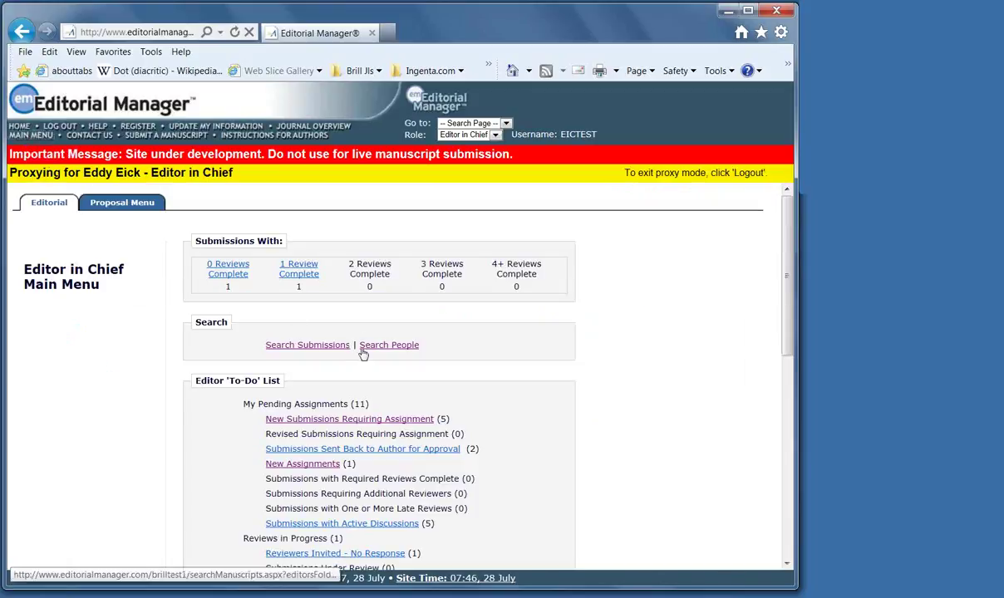
Proxy-register a new user from Search People, entering first name, last name and e-mail address
click(382, 346)
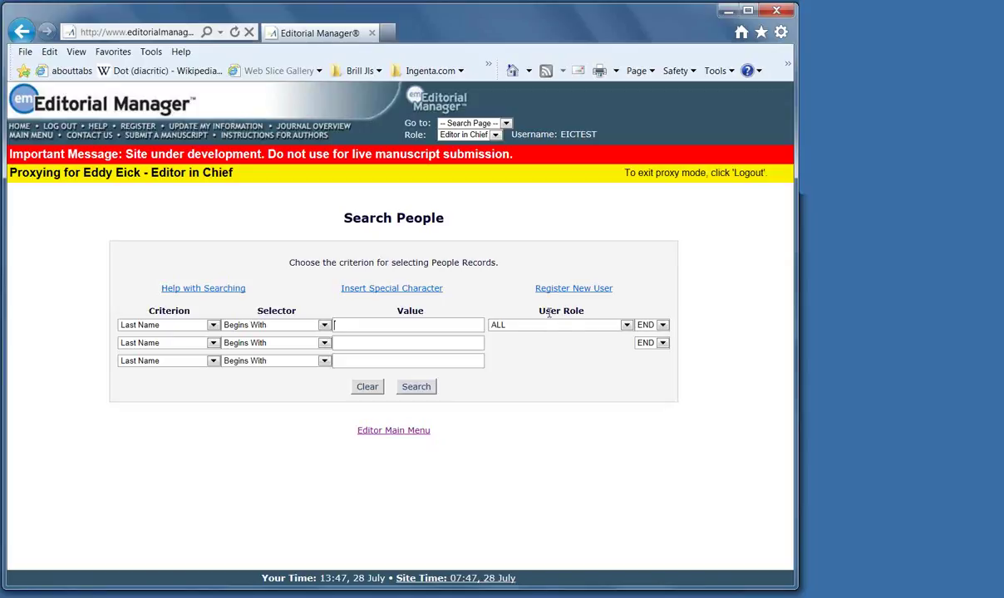
click(573, 288)
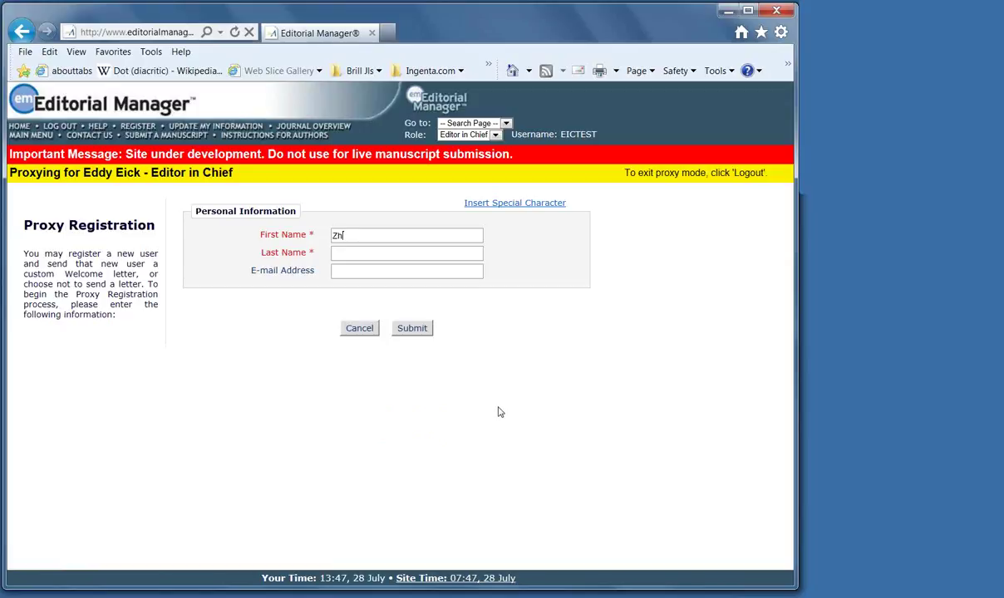
text(Zh.)
click(356, 254)
text(Autho)
click(342, 271)
click(413, 329)
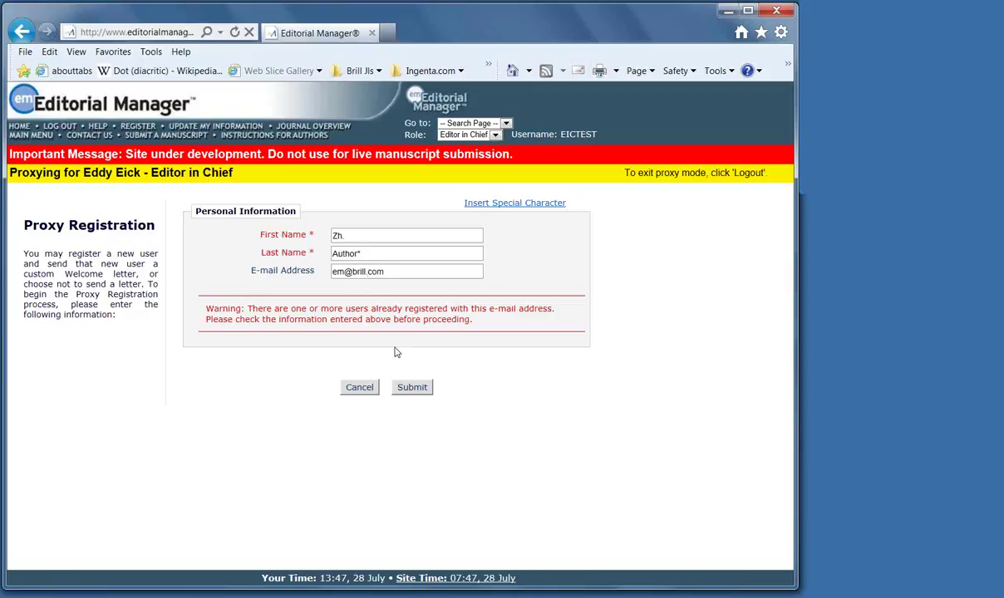
Proceed past the duplicate e-mail warning and make Reviewer the user's role and default login role
click(407, 390)
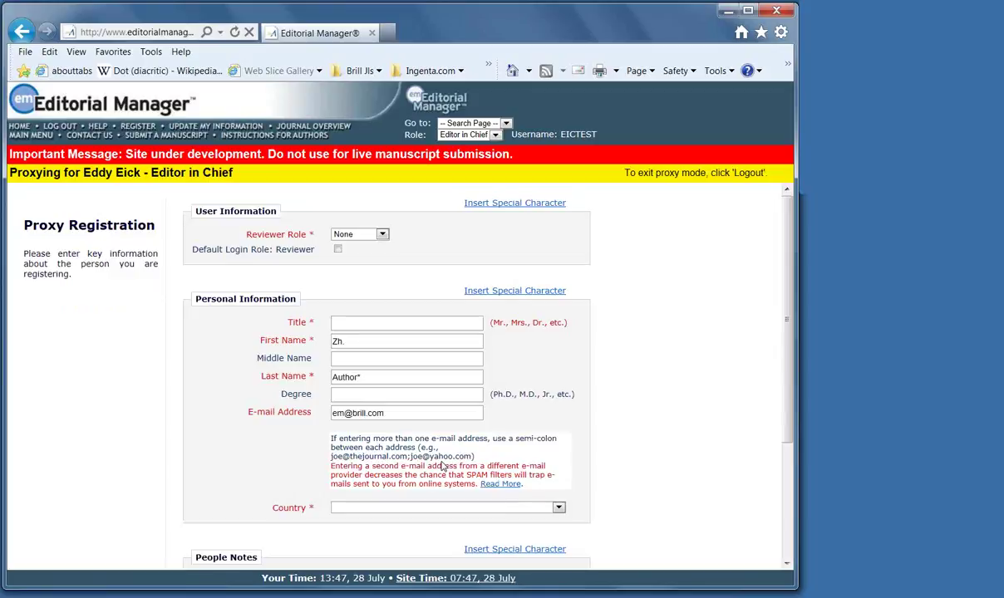
click(381, 234)
click(370, 255)
click(337, 250)
click(341, 324)
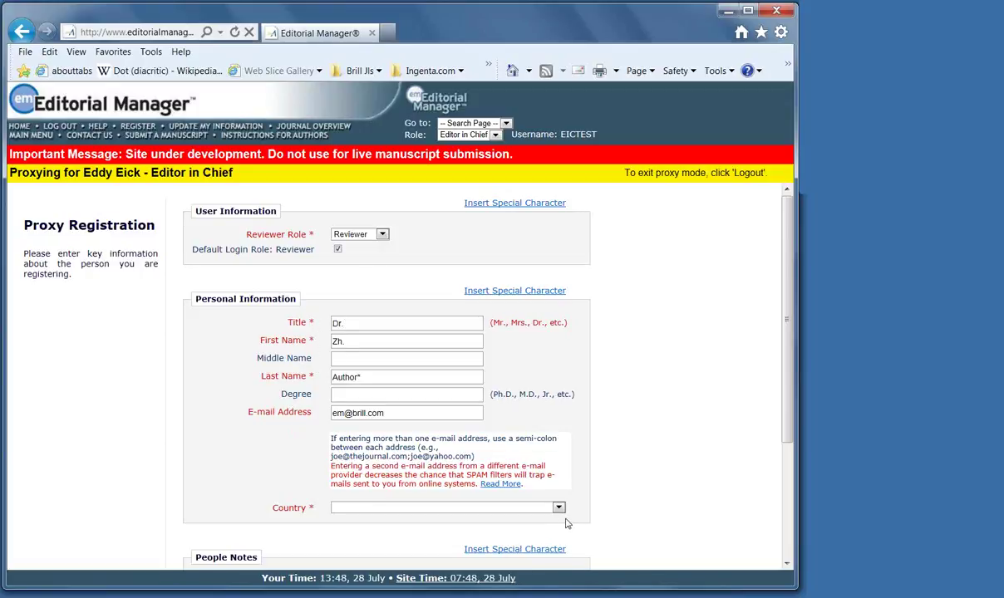
Set the country to UNITED STATES and register the user without sending a letter
click(536, 505)
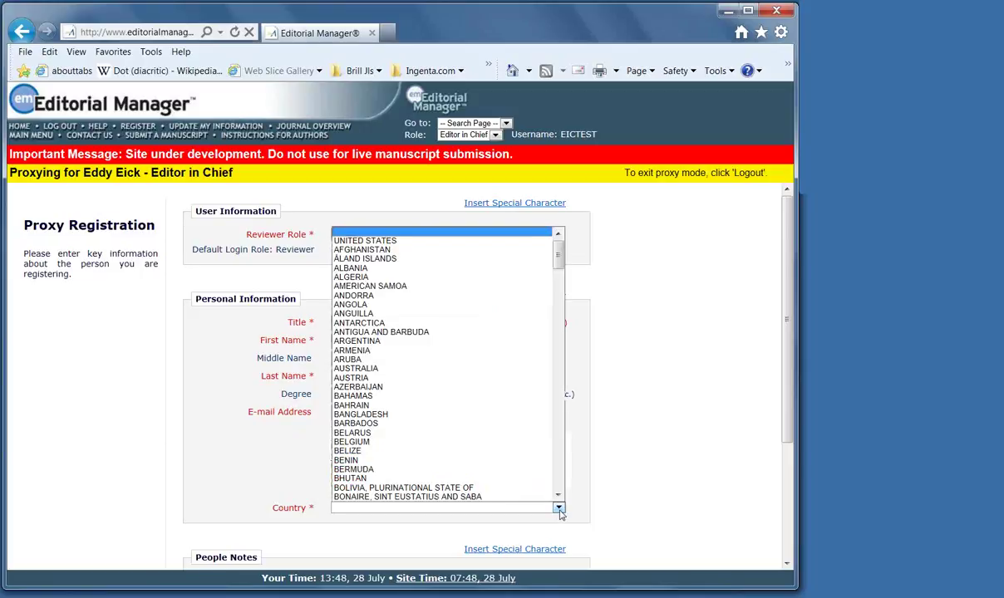
click(376, 240)
scroll(672, 482, down, 2)
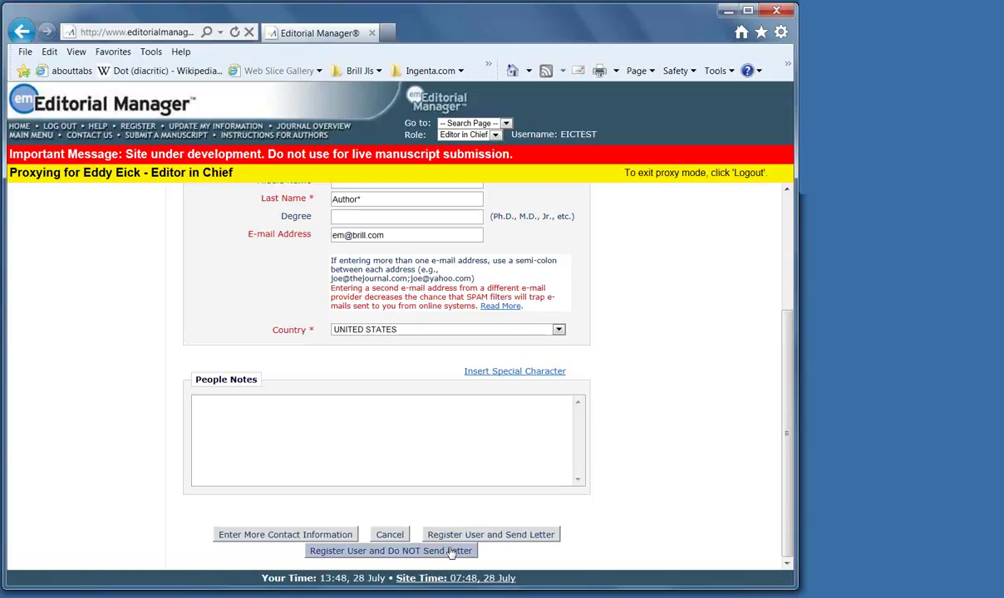
click(449, 551)
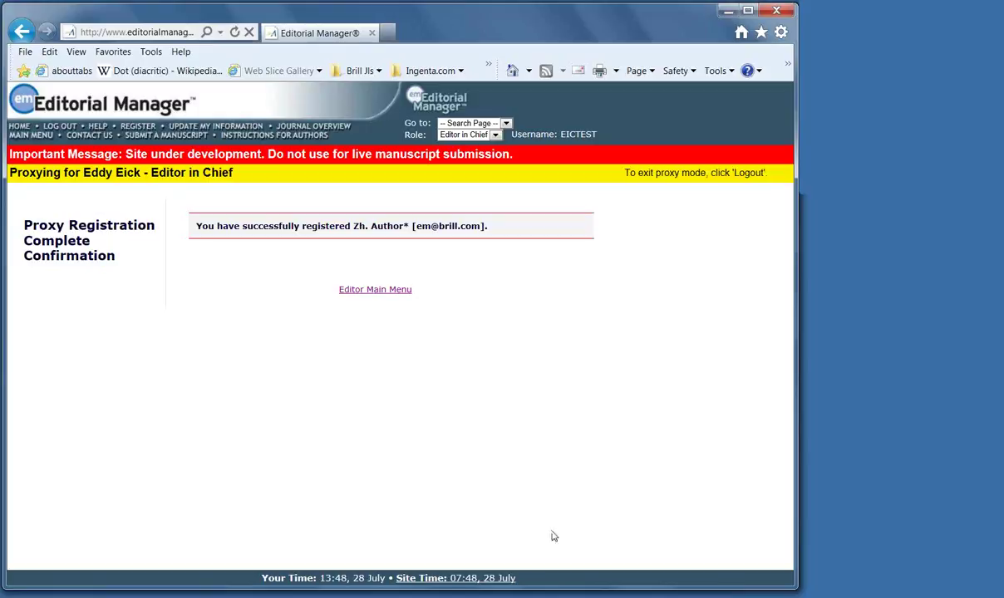
Return to the main menu and Search People, then log out of proxy mode
click(28, 138)
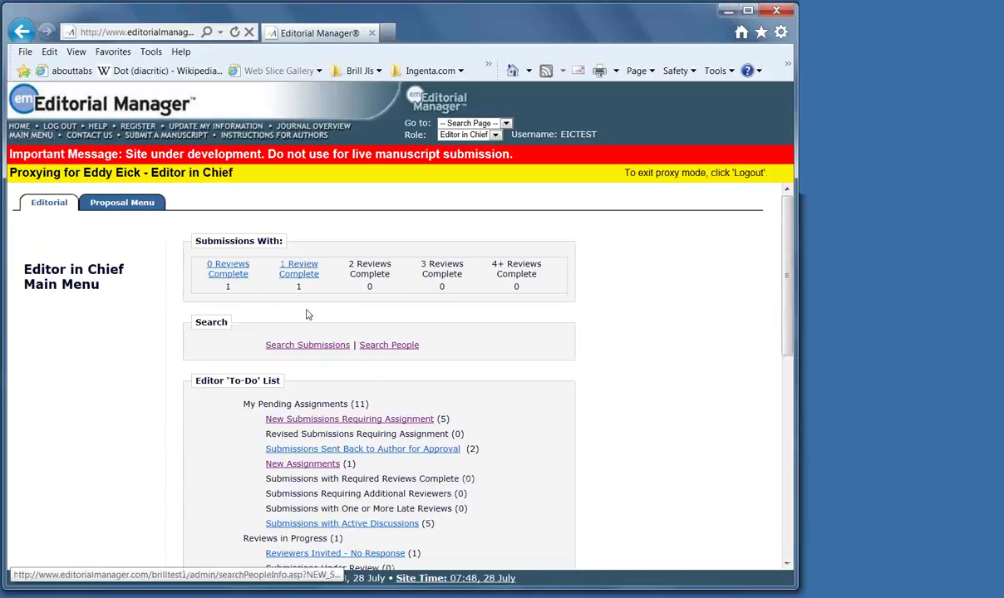
click(386, 345)
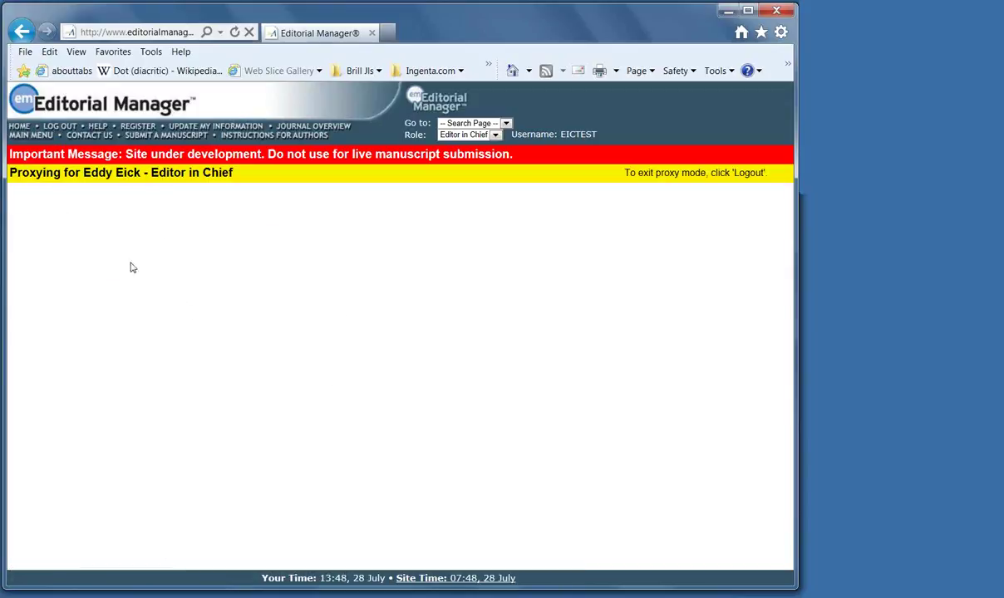
click(57, 131)
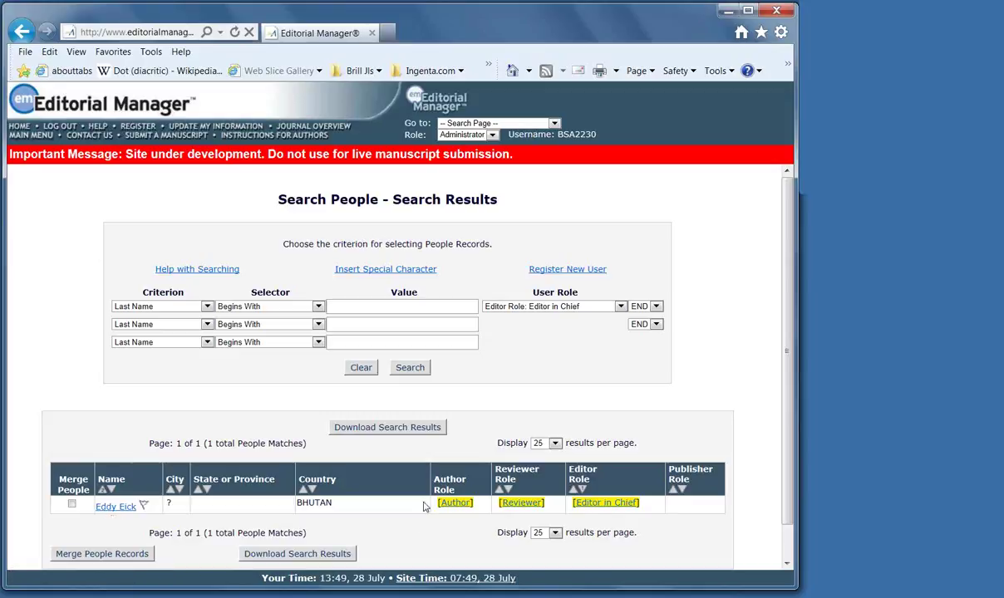
click(454, 503)
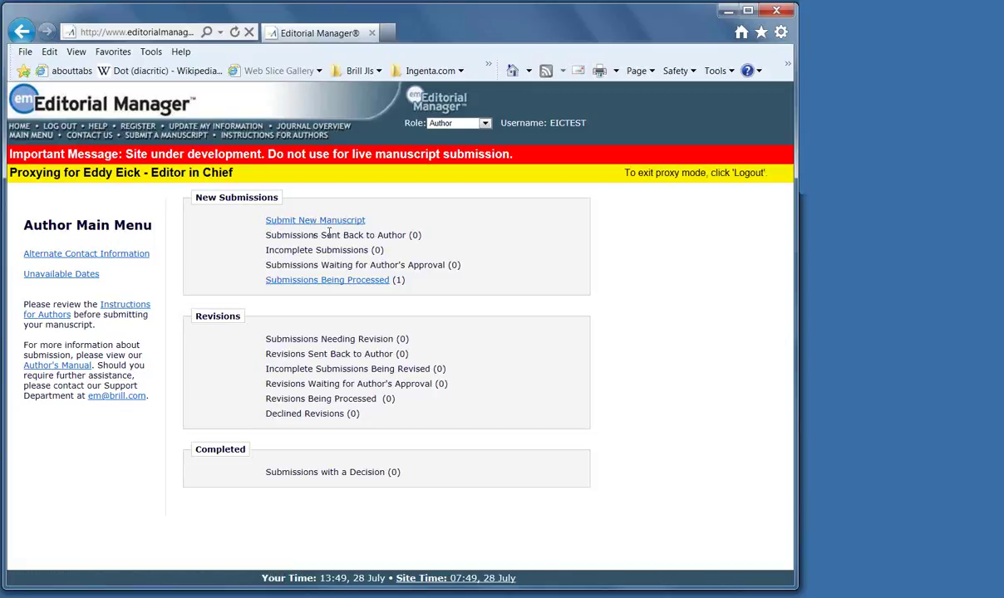
click(58, 126)
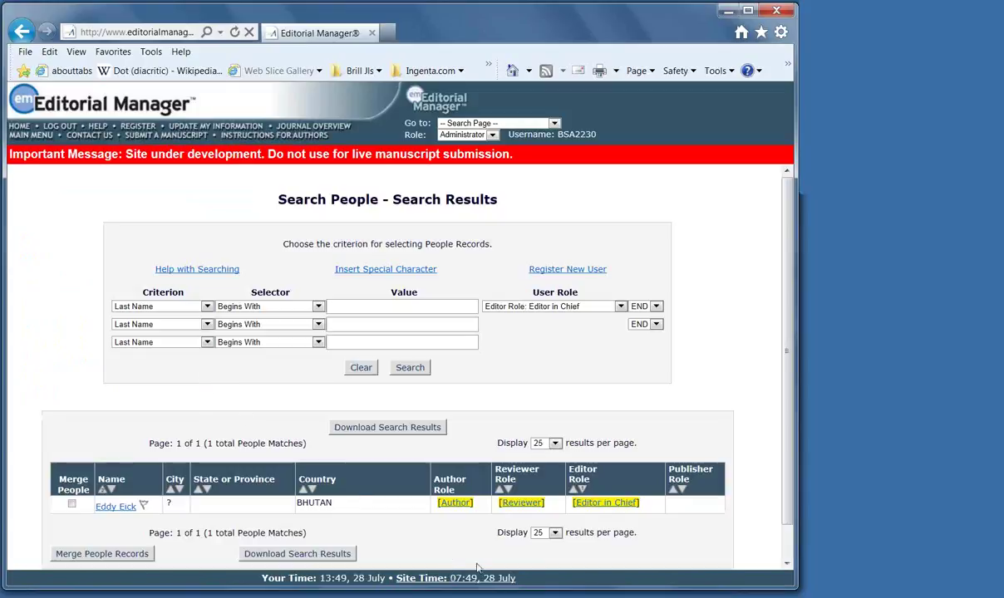
click(520, 504)
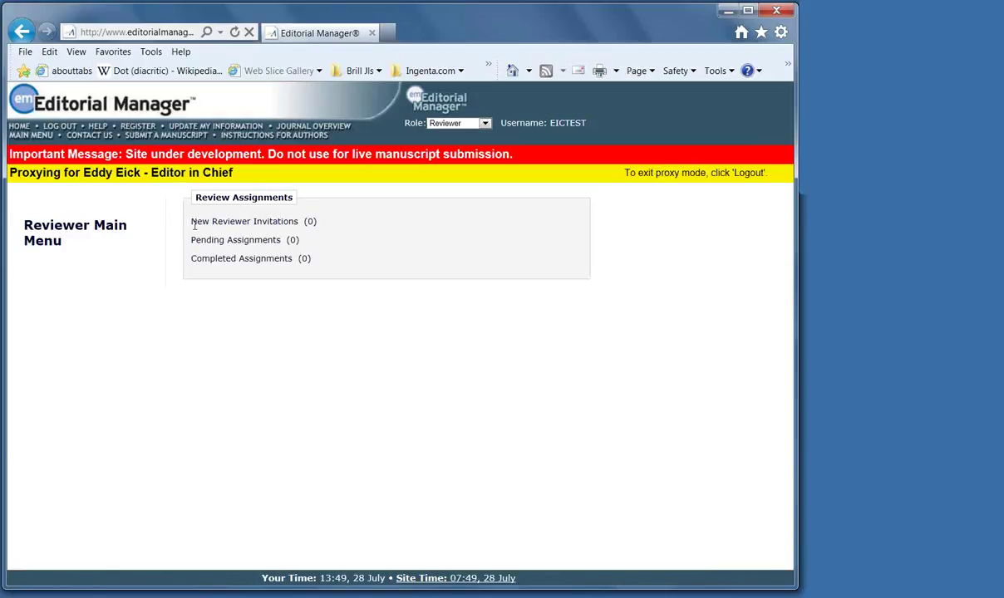
drag(191, 221, 303, 221)
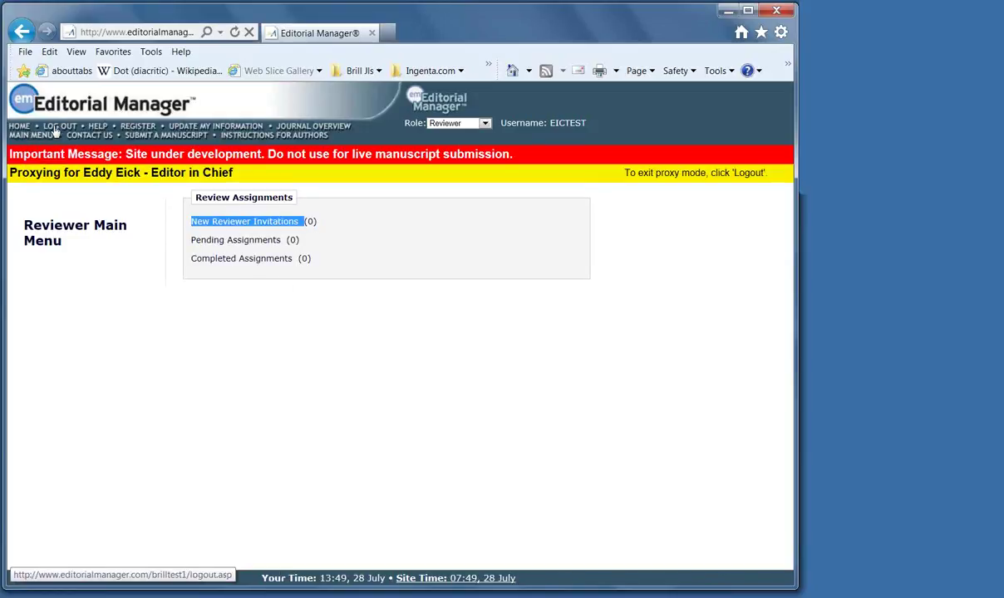
click(58, 126)
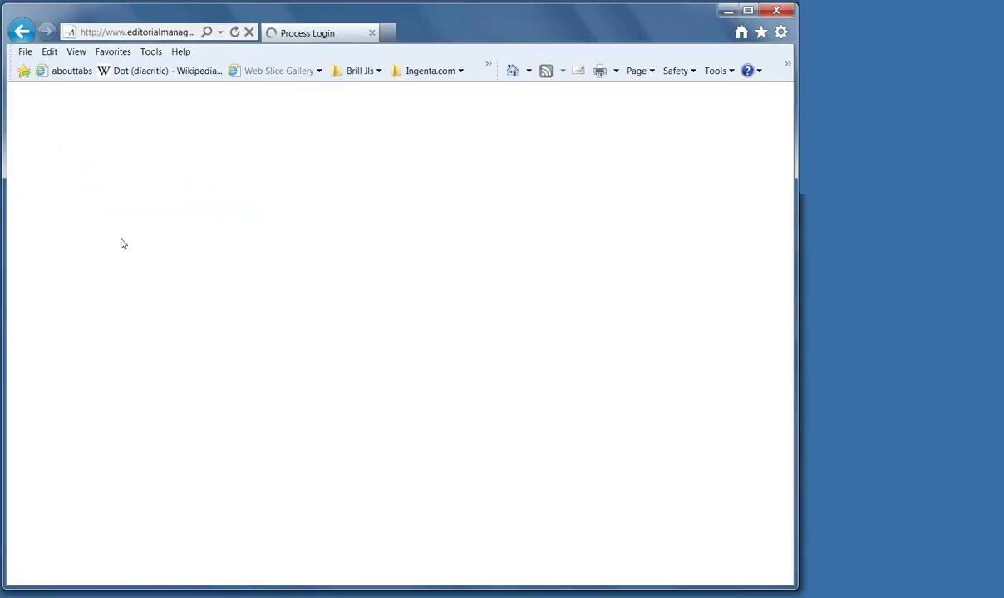